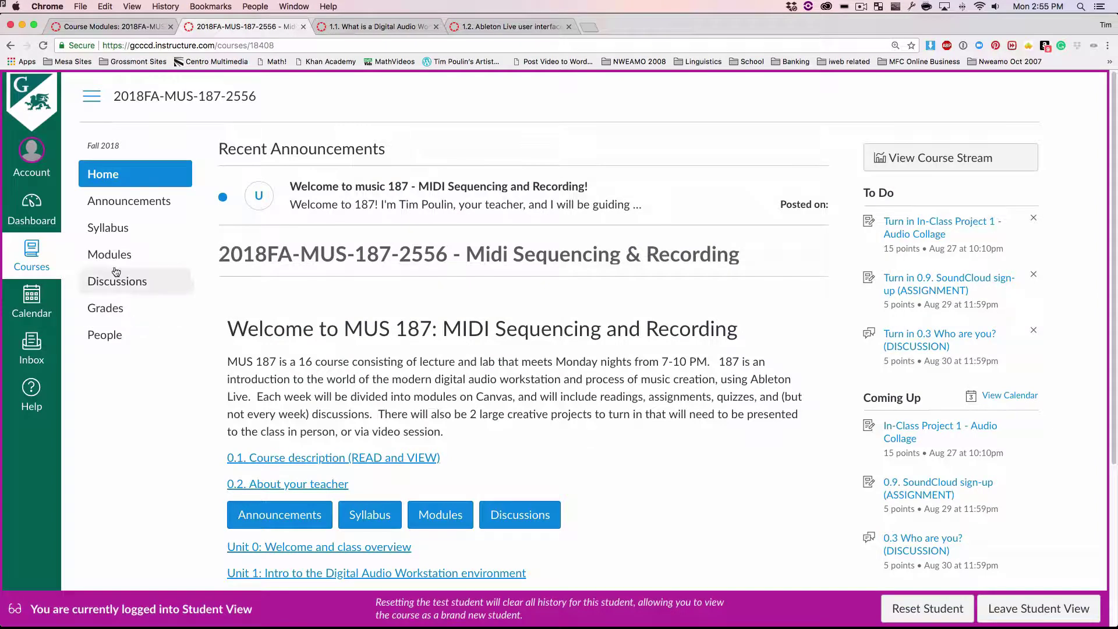
# Step: Open the In-Class Project 1 - Audio Collage assignment from Unit 1 of the course Modules
pyautogui.click(114, 264)
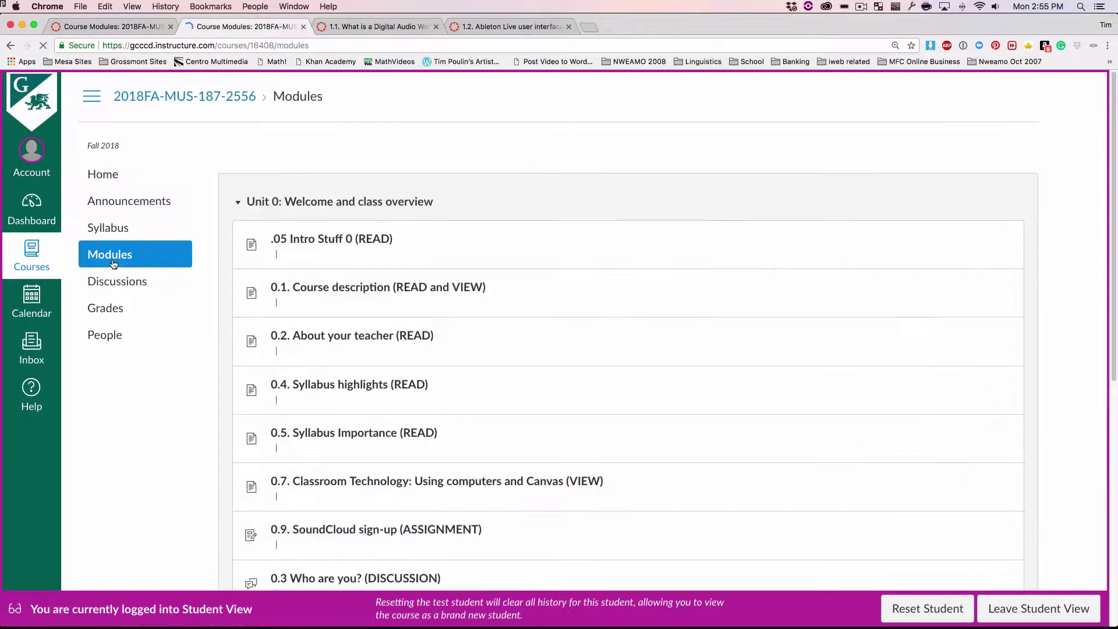
pyautogui.scroll(-7, 526, 275)
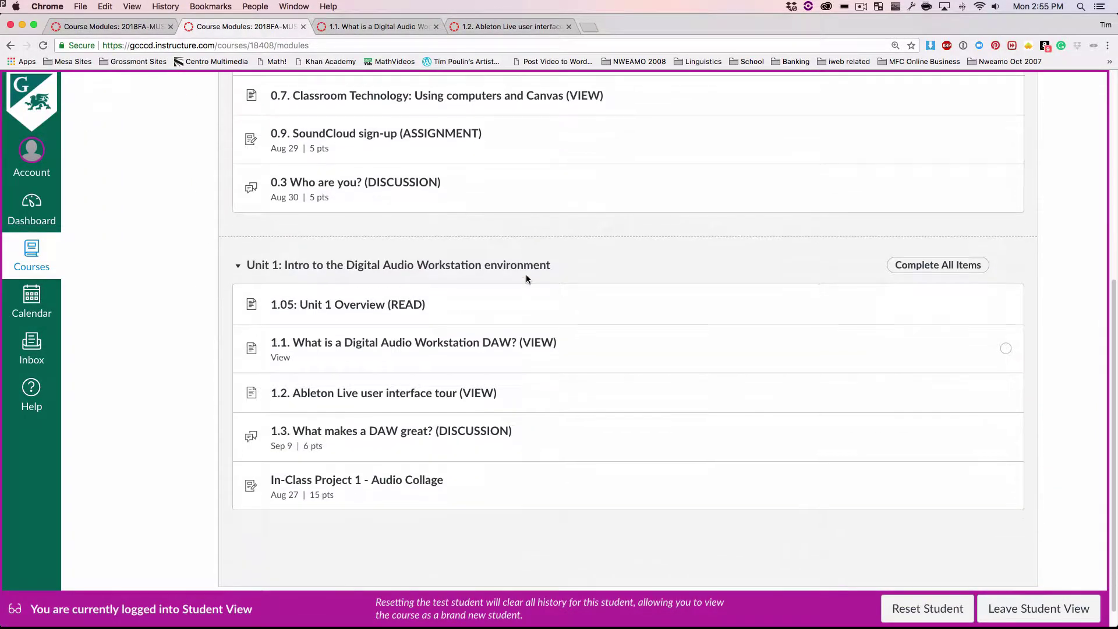
pyautogui.scroll(-1, 526, 276)
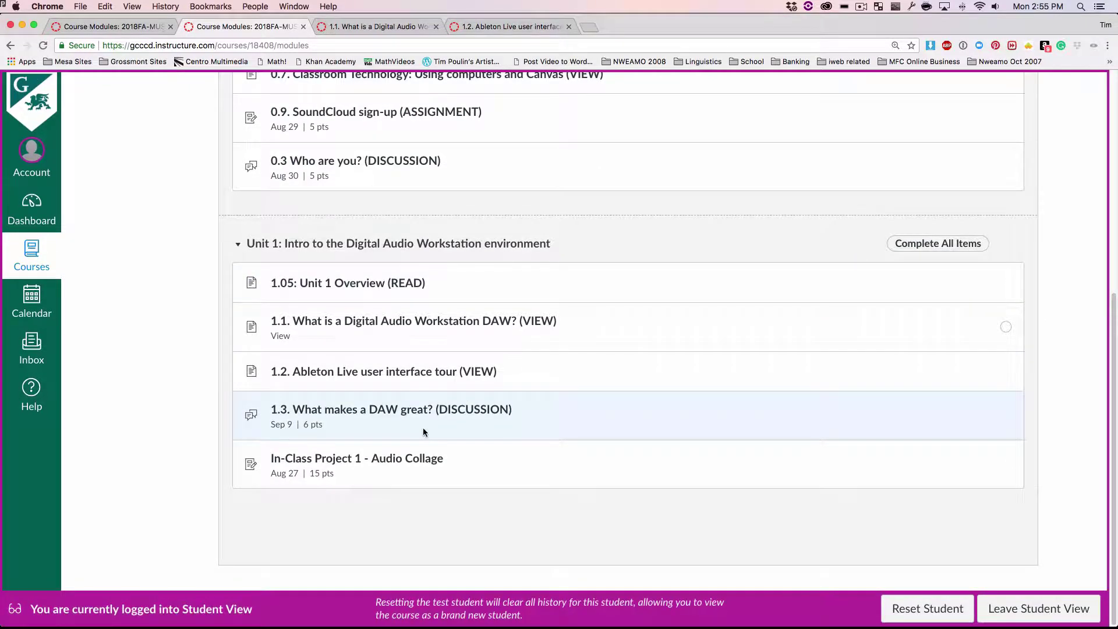
pyautogui.click(330, 464)
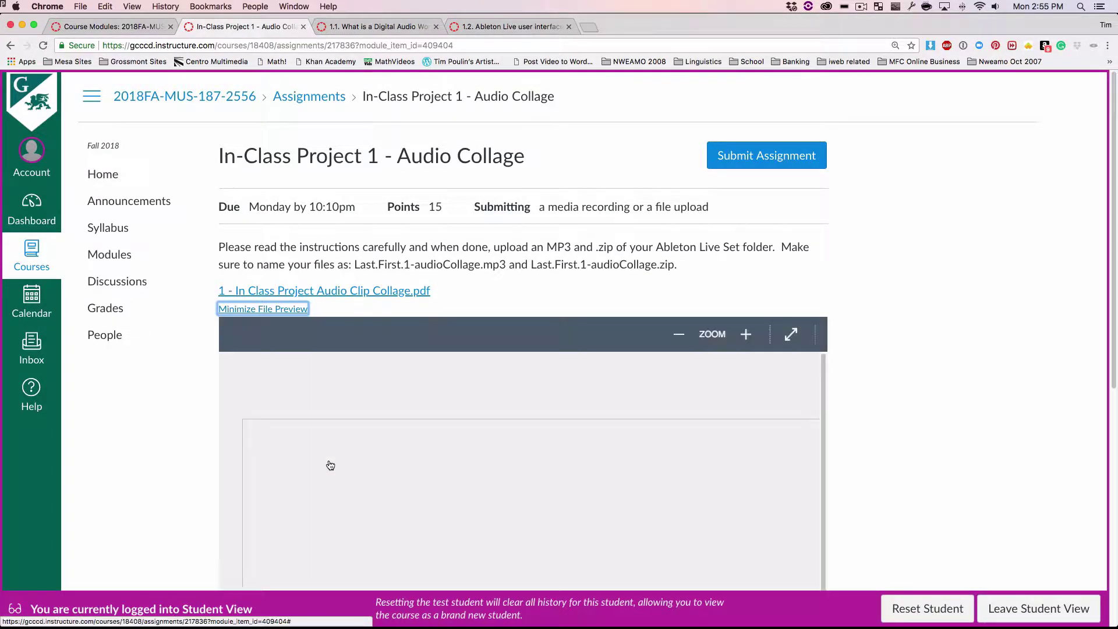
# Step: Read the Audio Collage instructions PDF full screen and enlarged, then return to Ableton Live
pyautogui.click(789, 336)
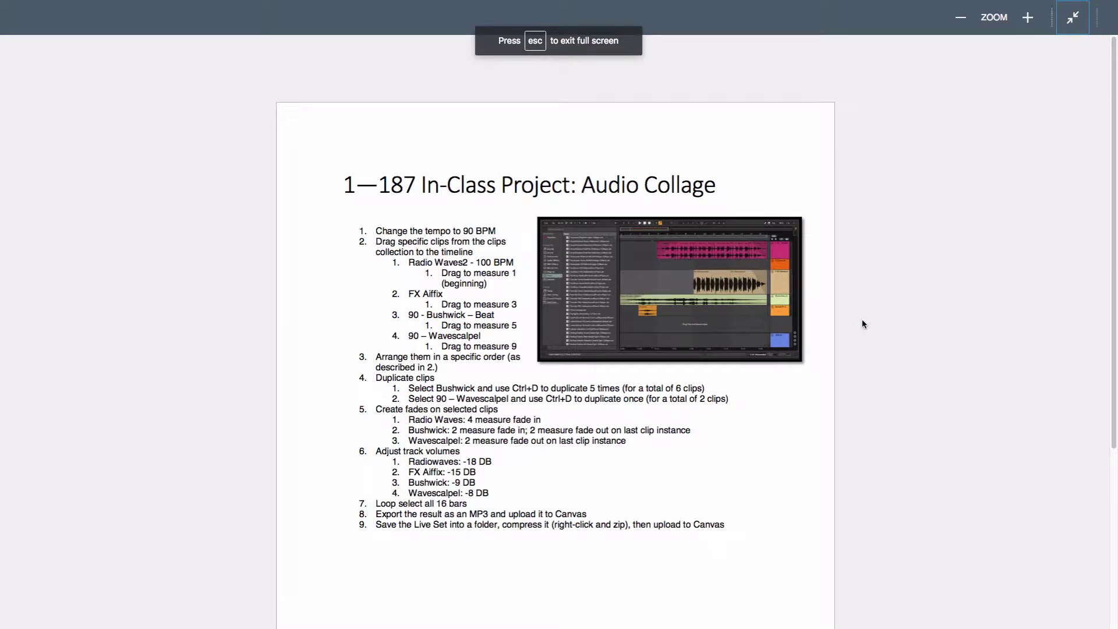
pyautogui.hotkey('ctrl', '+')
pyautogui.hotkey('ctrl', '+')
pyautogui.hotkey('ctrl', '+')
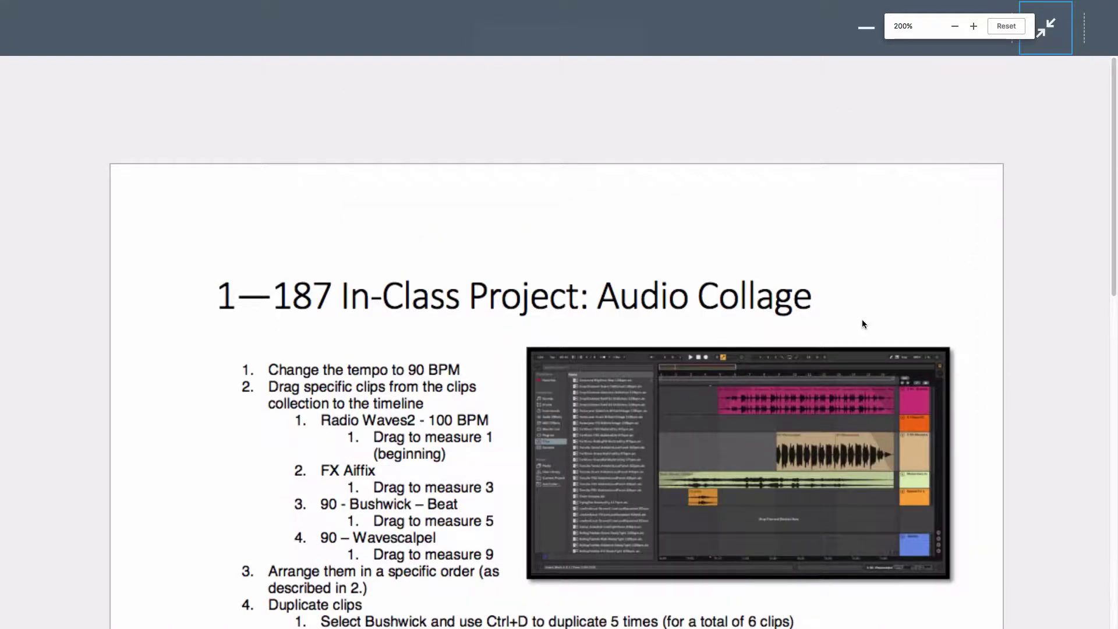
pyautogui.scroll(-3, 862, 325)
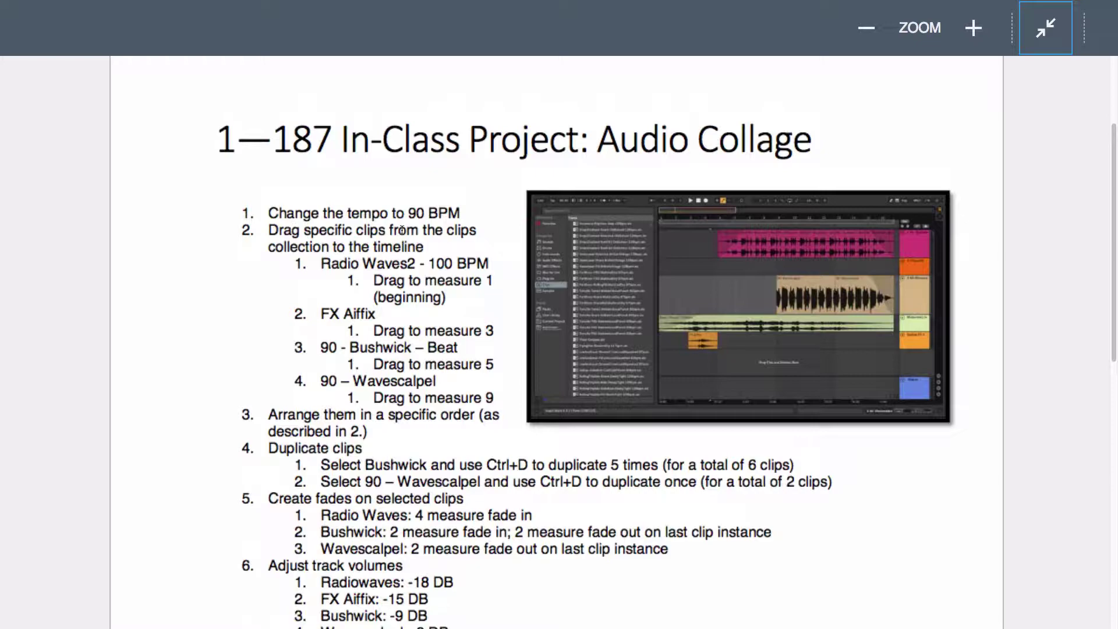
pyautogui.press('super+Tab')
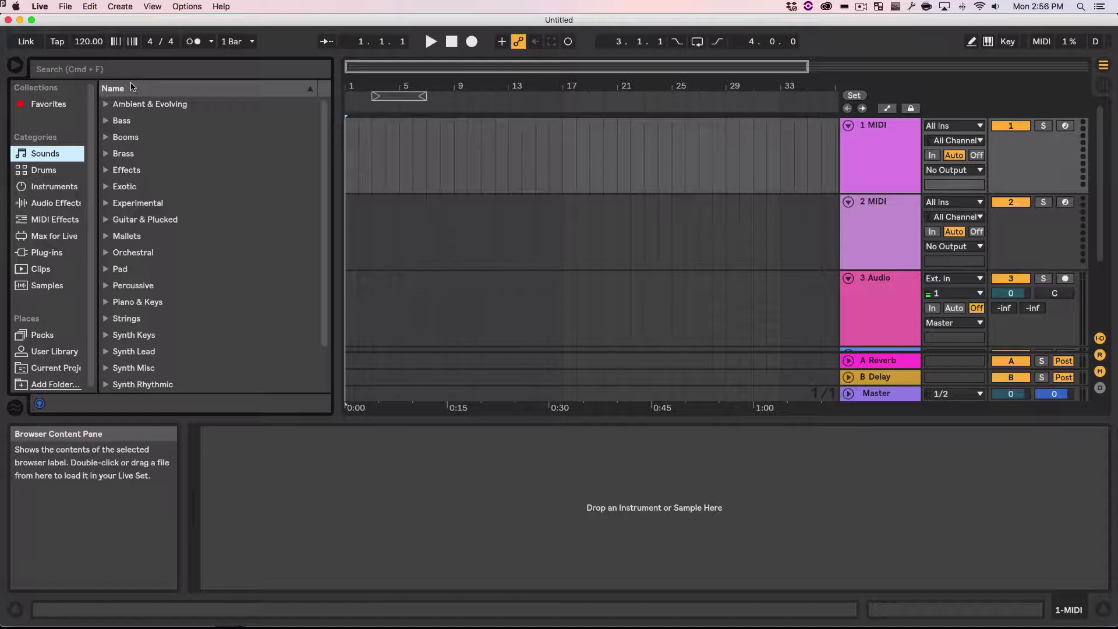
# Step: Start saving the Live Set to the Desktop, entering the student's Last.First name
pyautogui.click(65, 8)
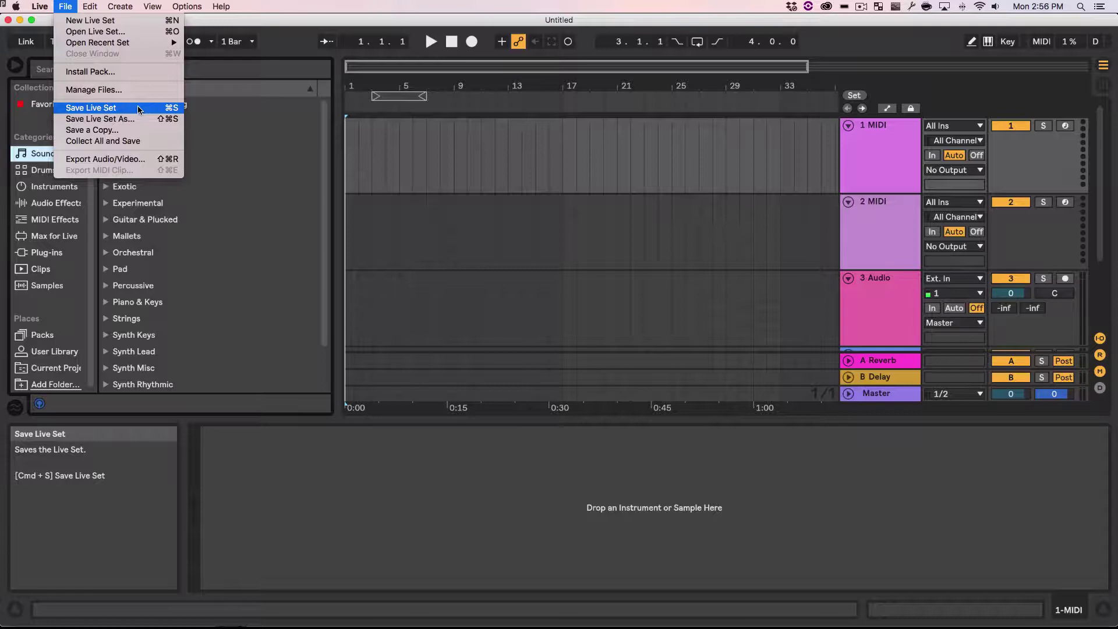
pyautogui.click(139, 109)
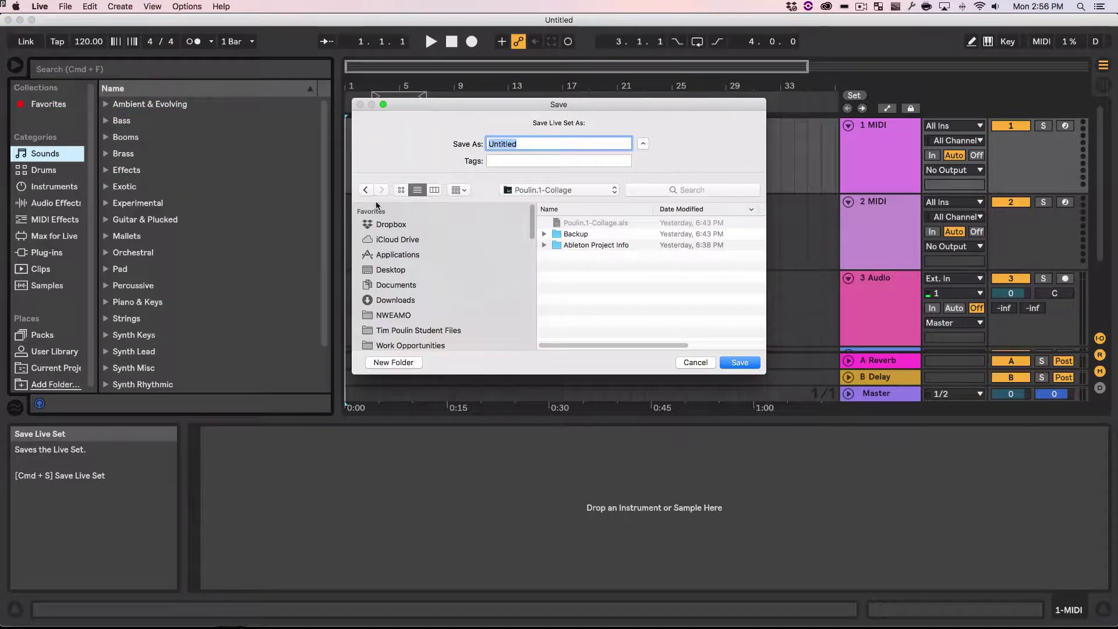
pyautogui.scroll(-5, 492, 281)
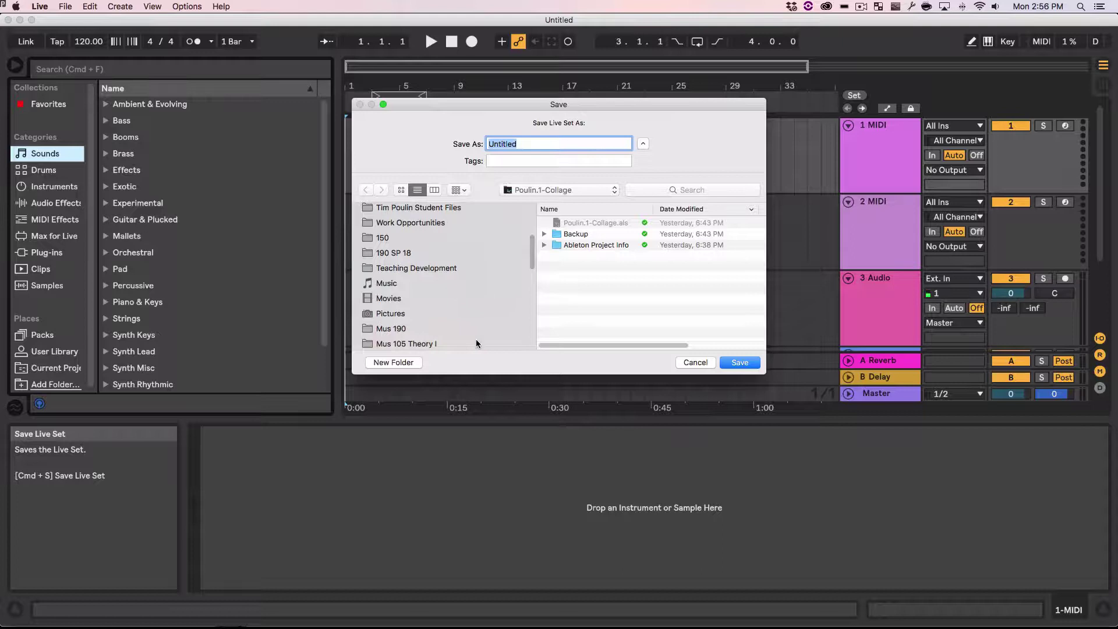
pyautogui.scroll(-8, 462, 256)
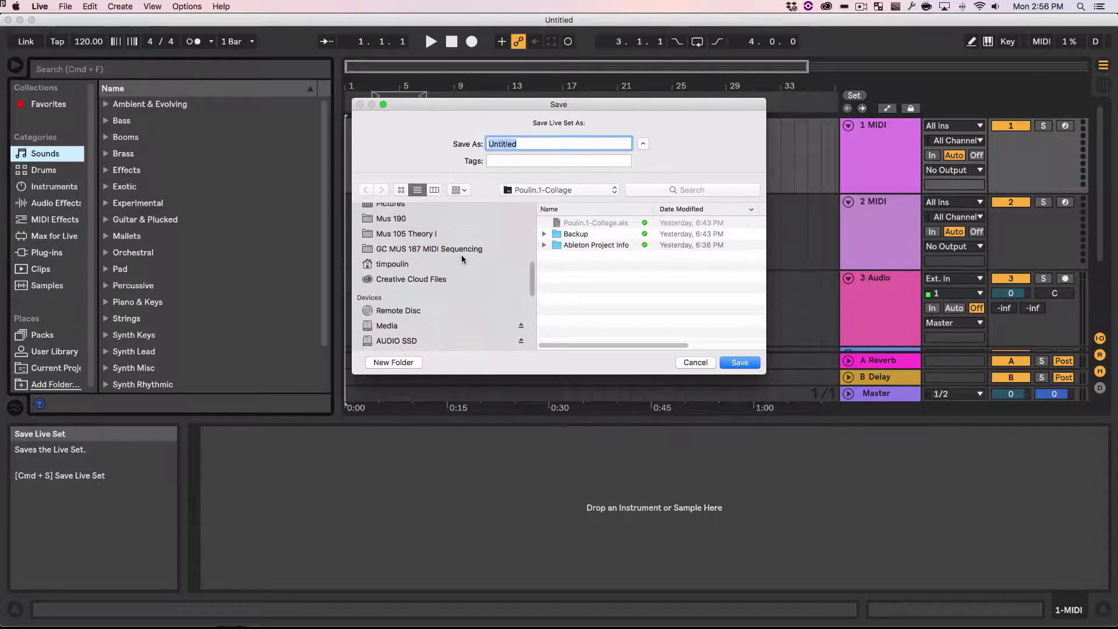
pyautogui.scroll(-1, 462, 256)
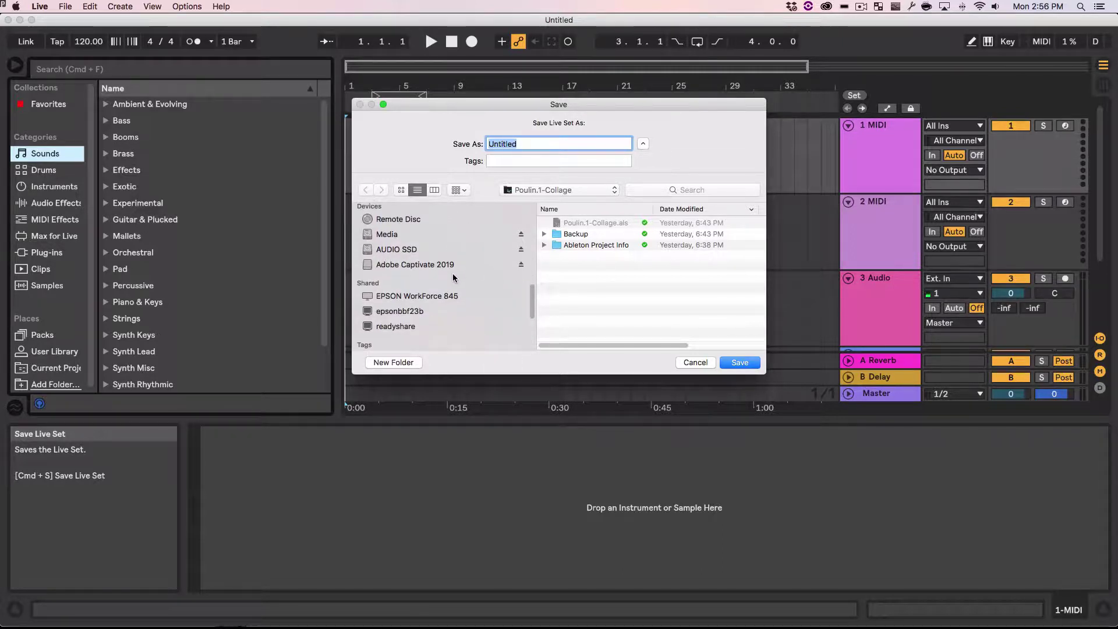
pyautogui.scroll(14, 453, 274)
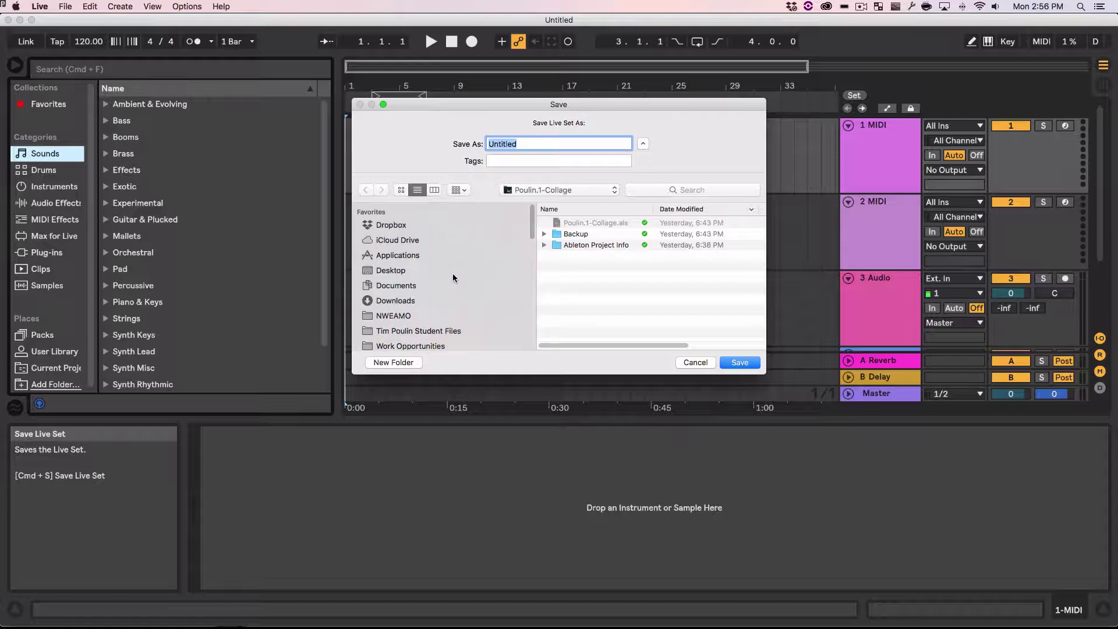
pyautogui.click(432, 269)
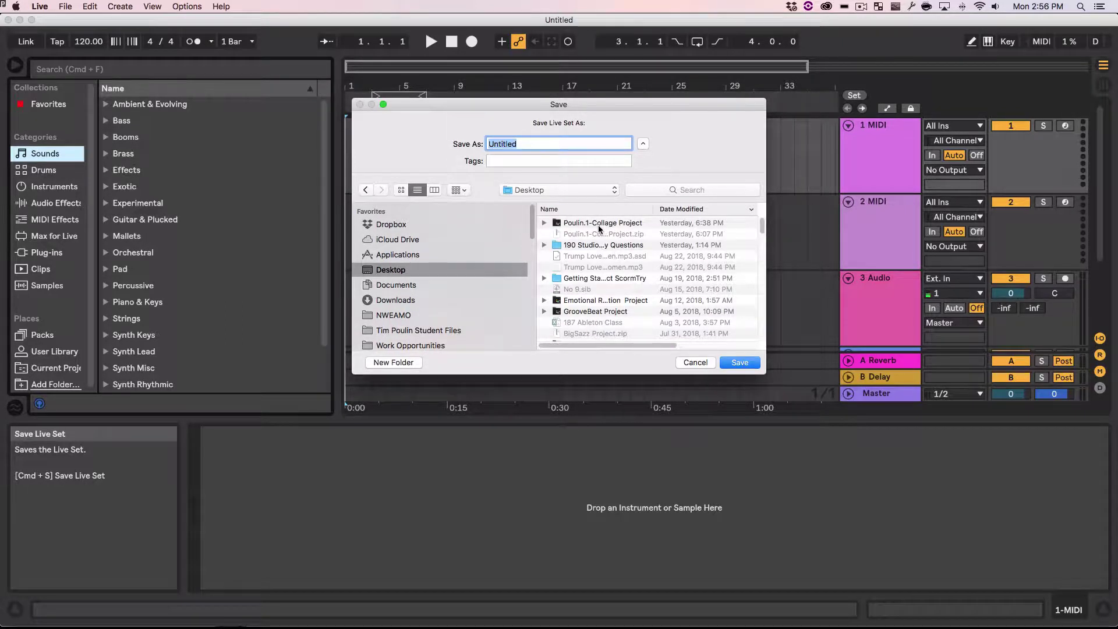
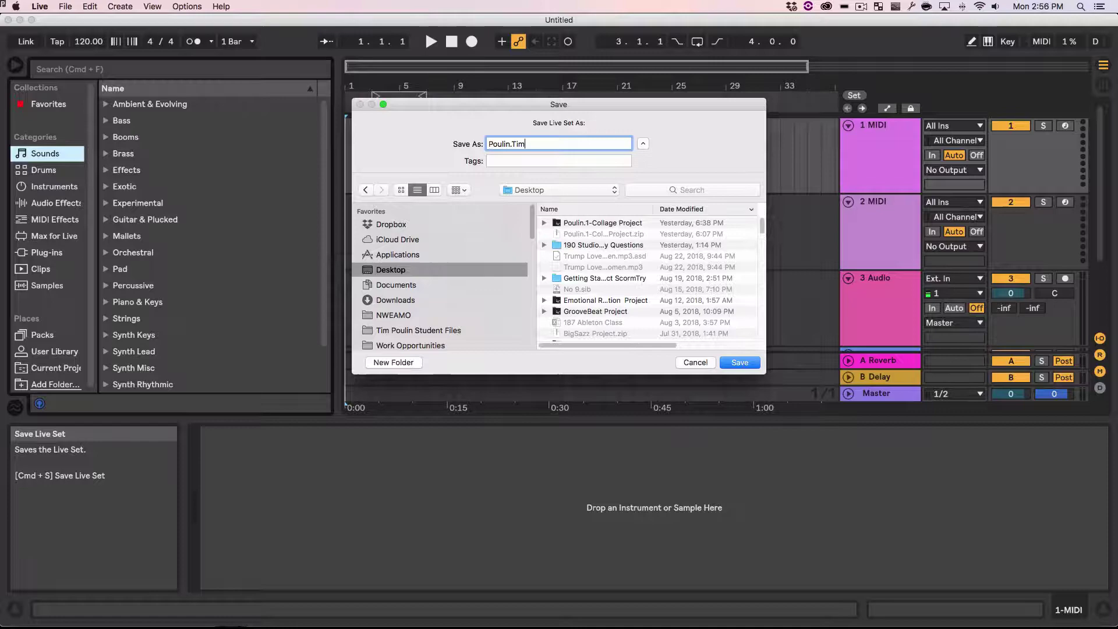
pyautogui.press('super+Tab')
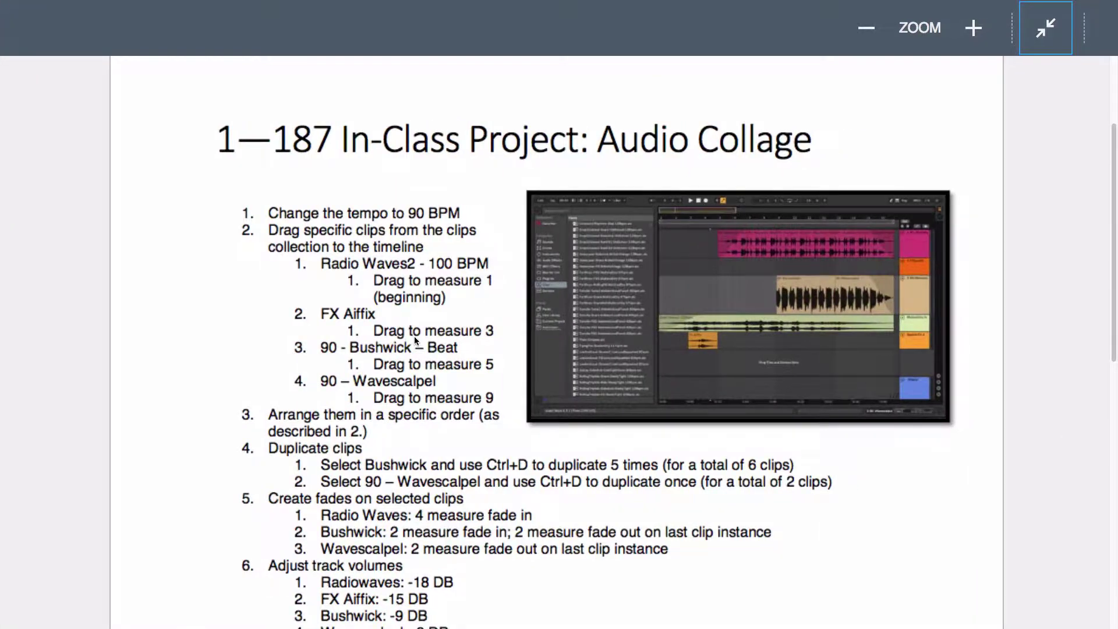
# Step: Exit the full-screen PDF and check the Last.First.1-audioCollage file-naming rule
pyautogui.scroll(-5, 460, 406)
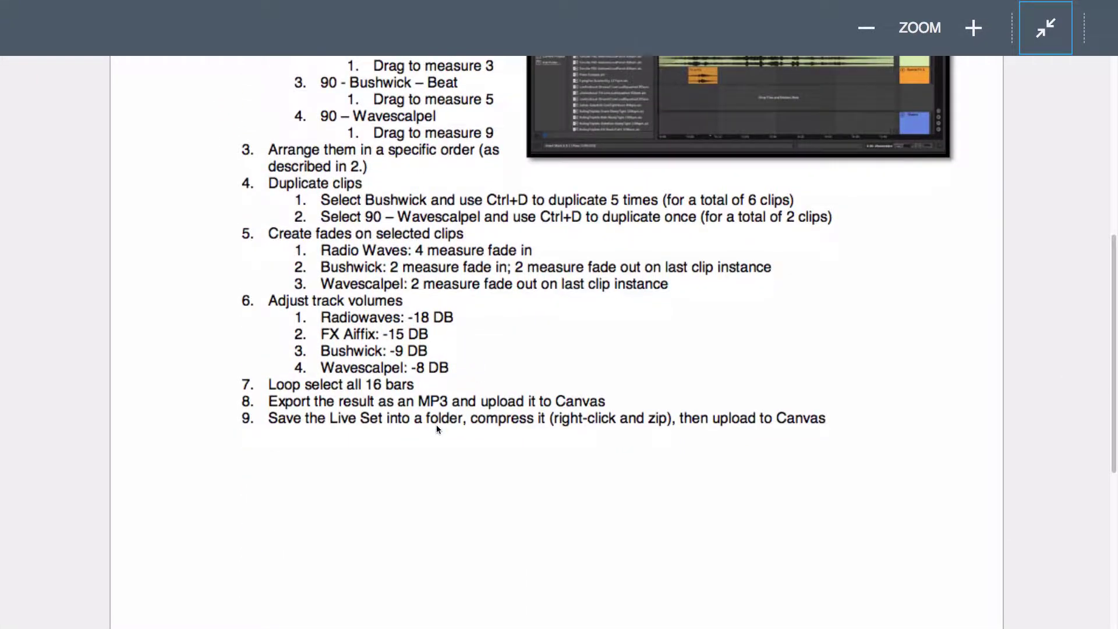
pyautogui.scroll(8, 1012, 93)
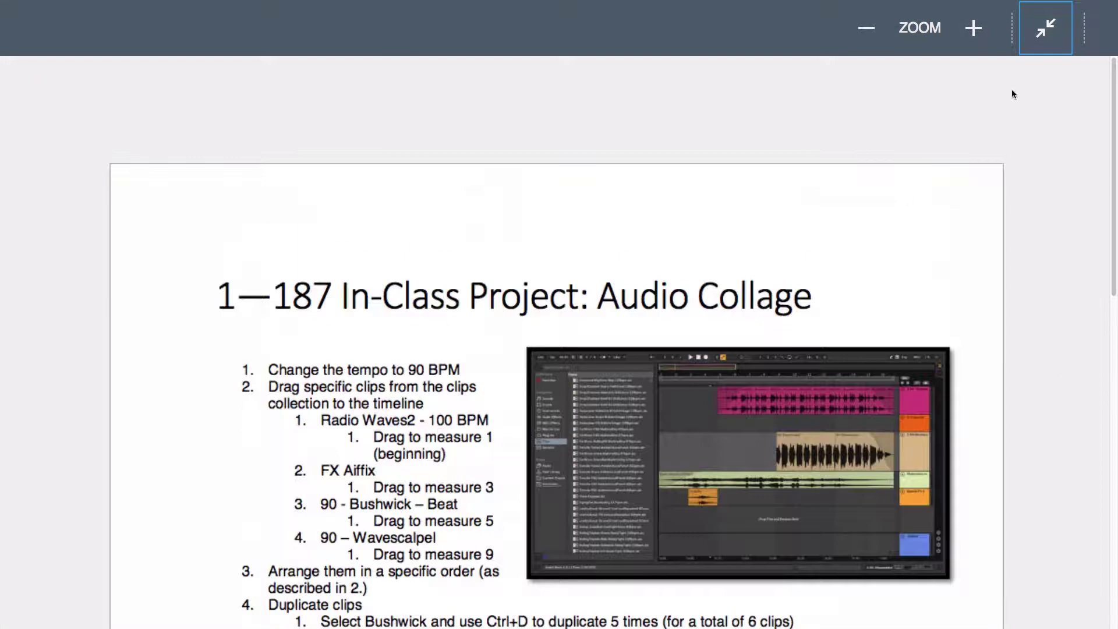
pyautogui.click(1038, 35)
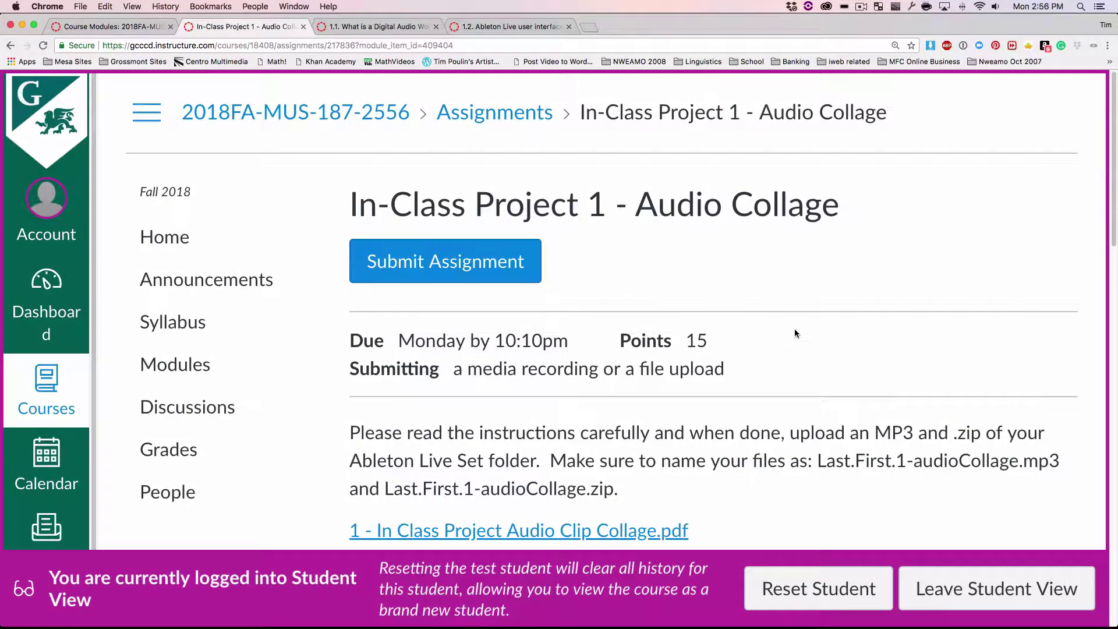
pyautogui.scroll(-1, 691, 454)
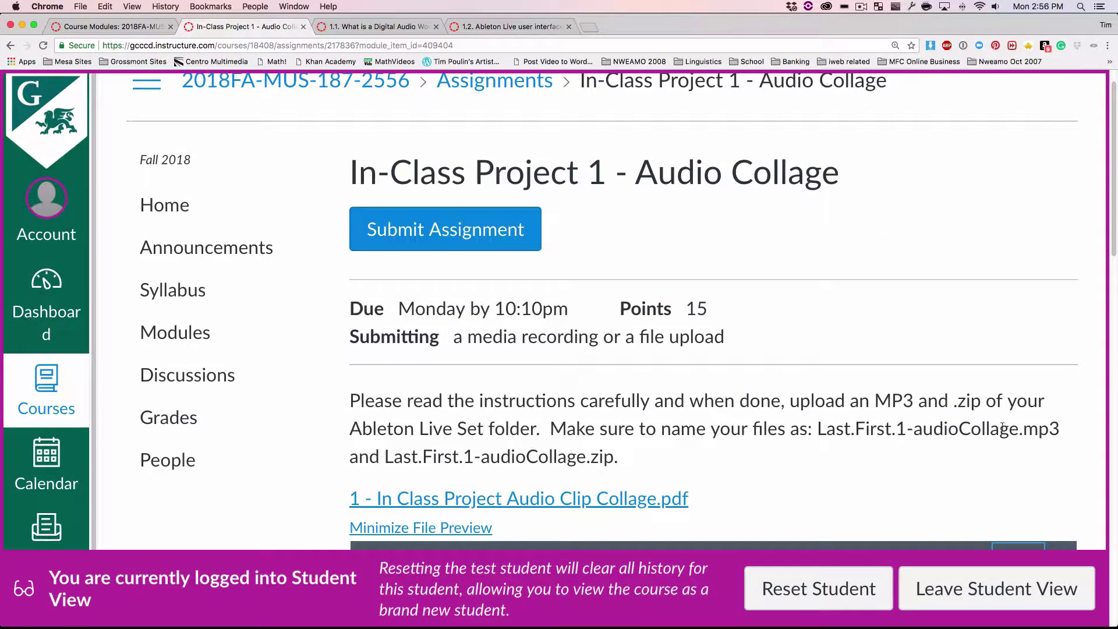
pyautogui.scroll(-2, 880, 431)
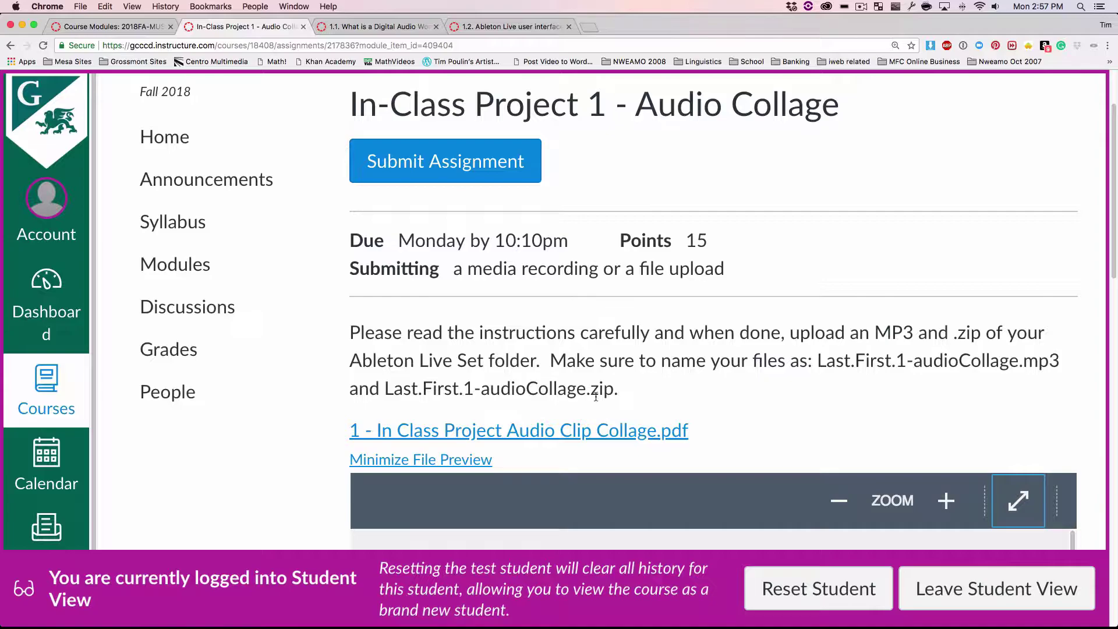
# Step: Append .1-audioCollage to the set name and save it on the Desktop
pyautogui.press('super+Tab')
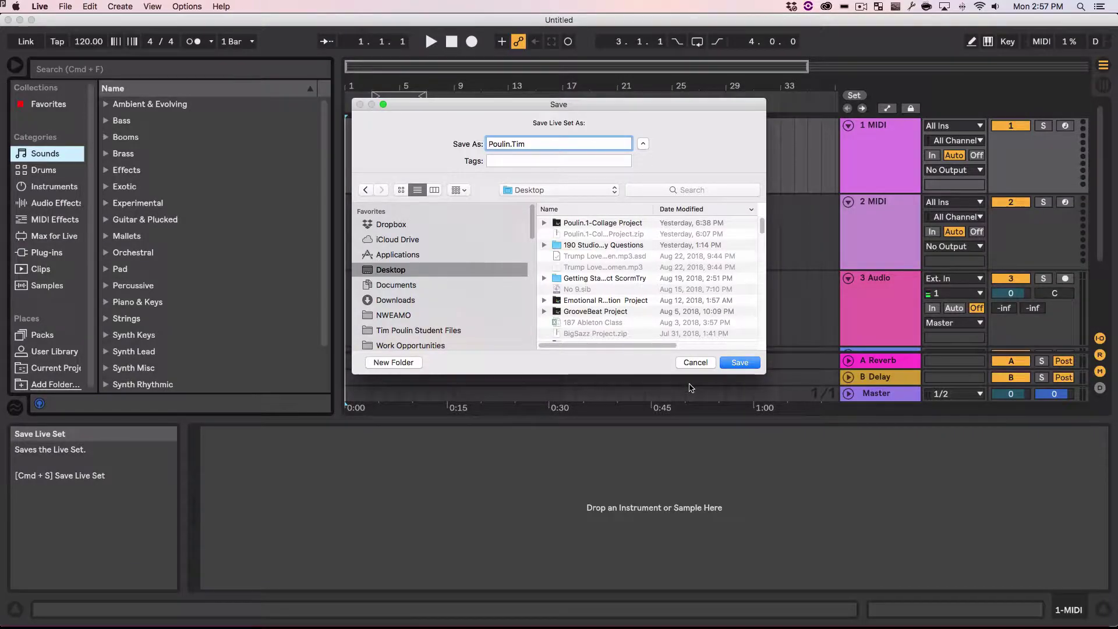
pyautogui.write('.1-audioCollage')
pyautogui.press('Return')
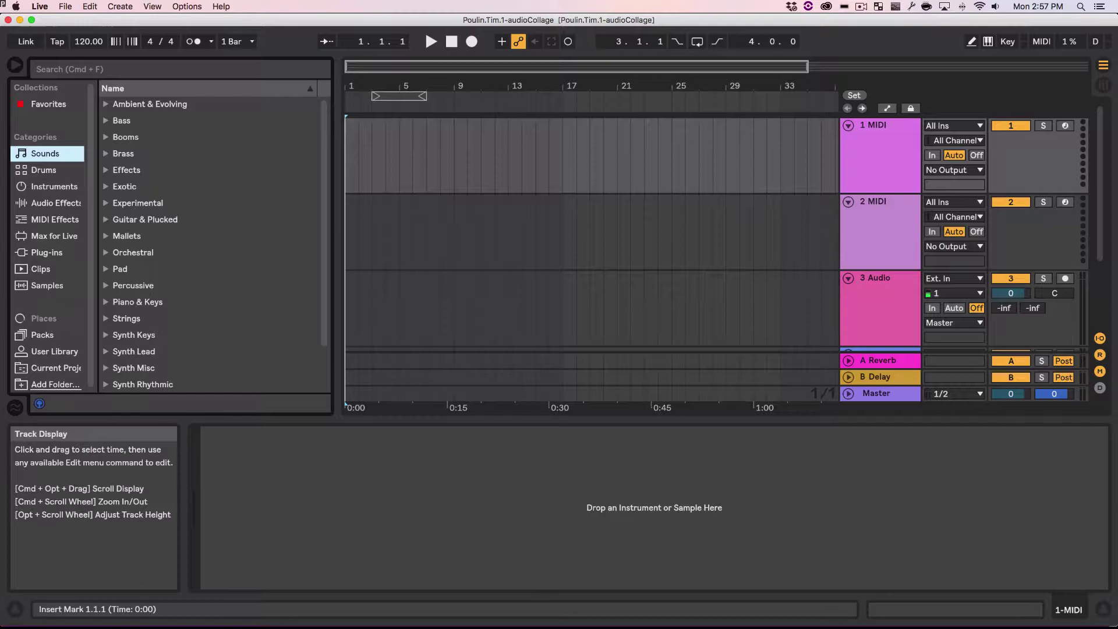
pyautogui.press('super+Tab')
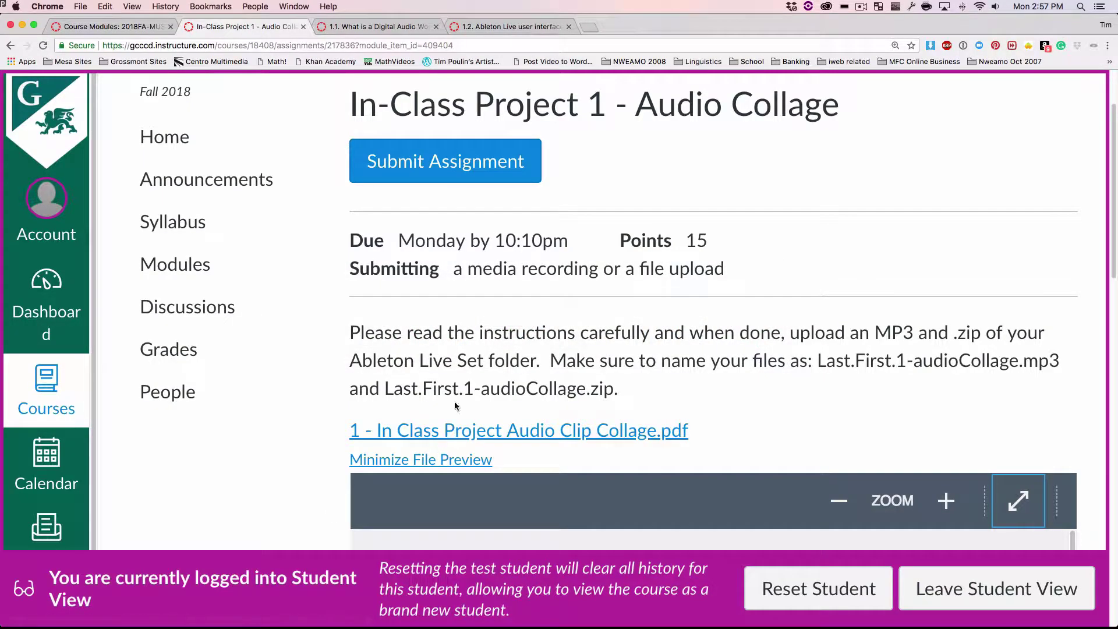
# Step: Reopen the instructions full screen and copy the clip name 'Radio Waves2'
pyautogui.scroll(-5, 920, 410)
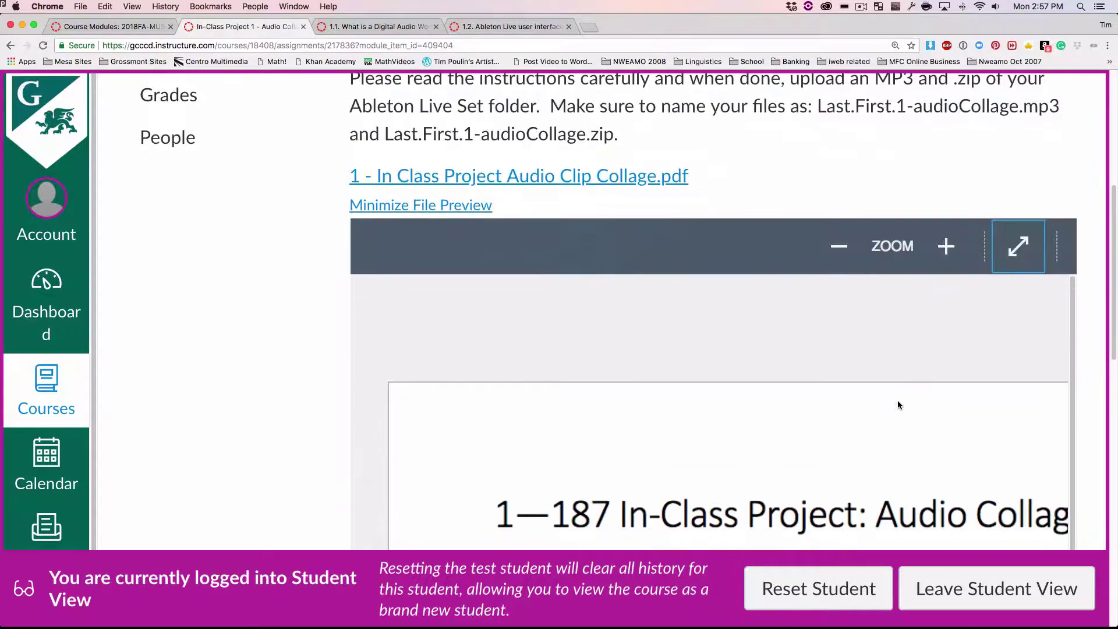
pyautogui.click(1023, 254)
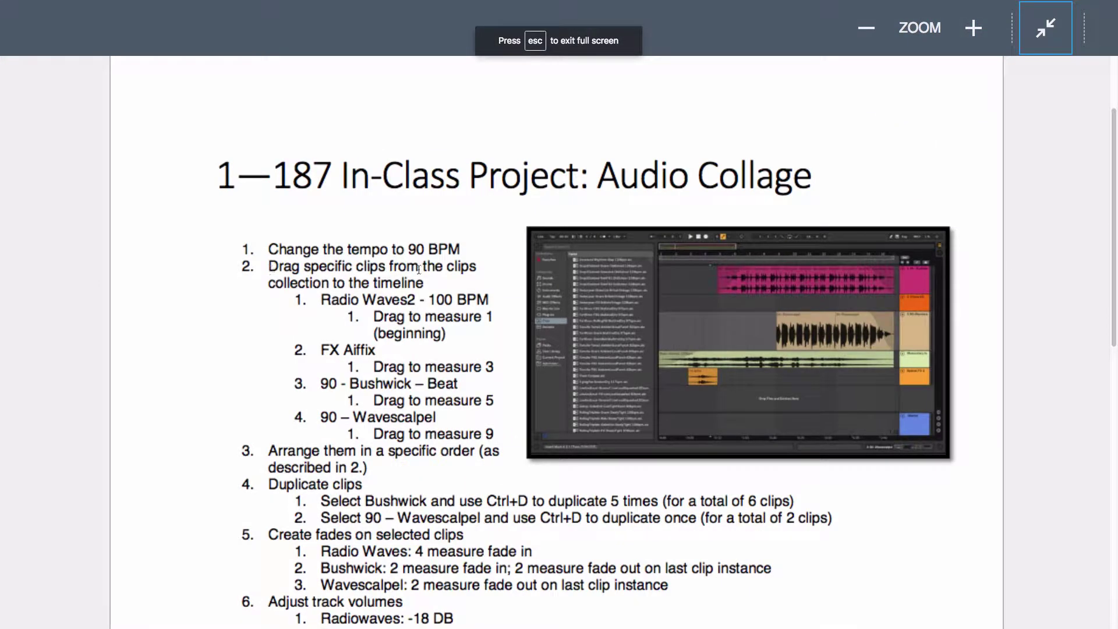
pyautogui.scroll(-1, 325, 324)
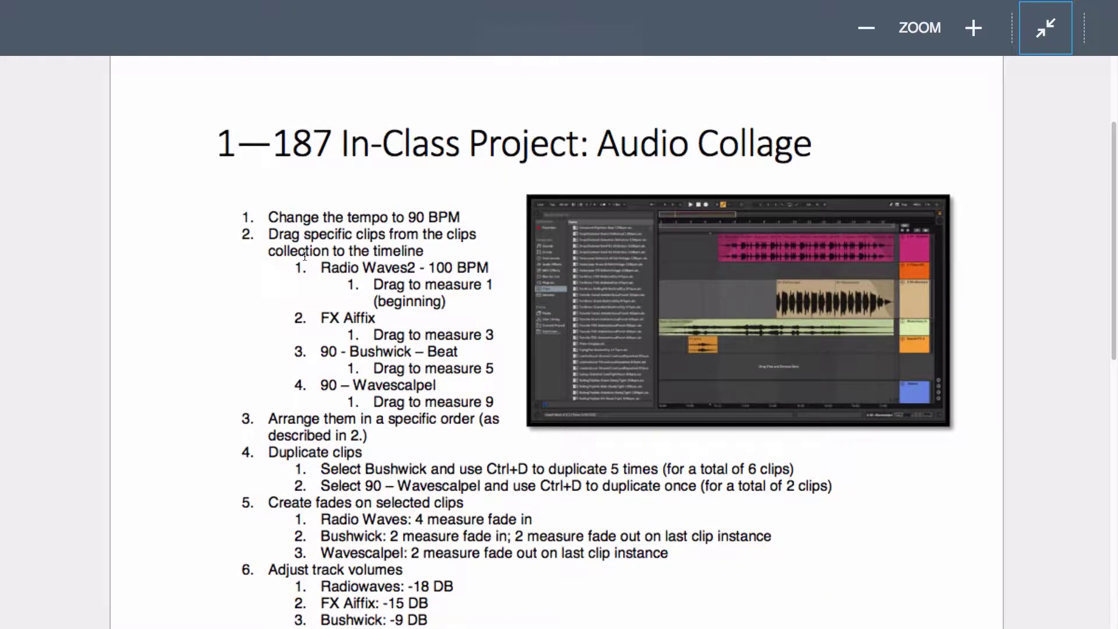
pyautogui.scroll(-2, 347, 297)
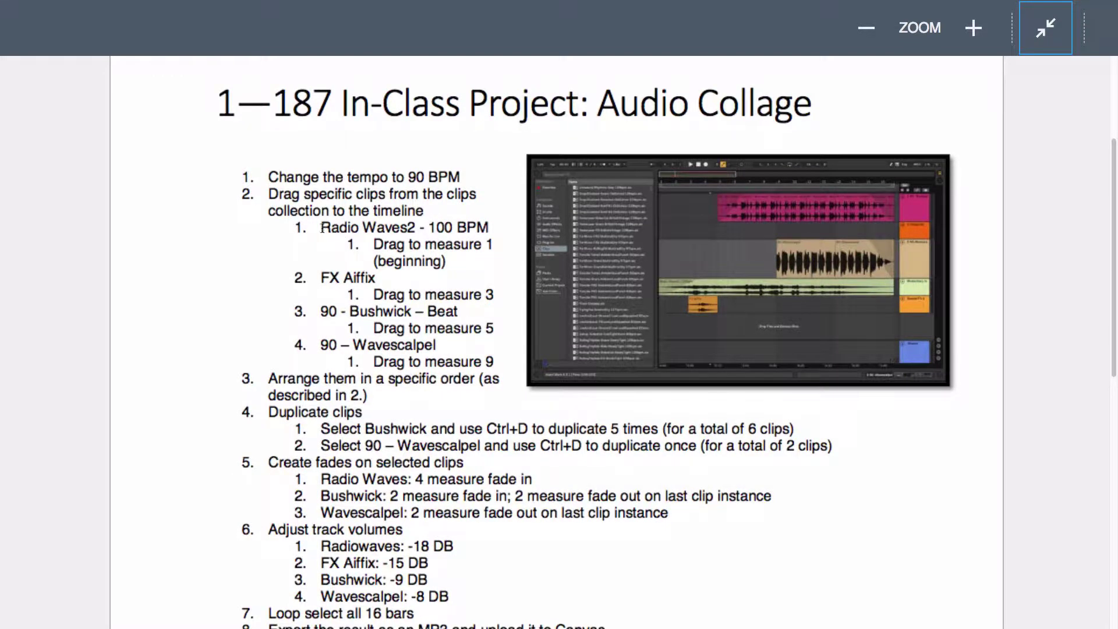
pyautogui.moveTo(322, 228); pyautogui.dragTo(415, 223)
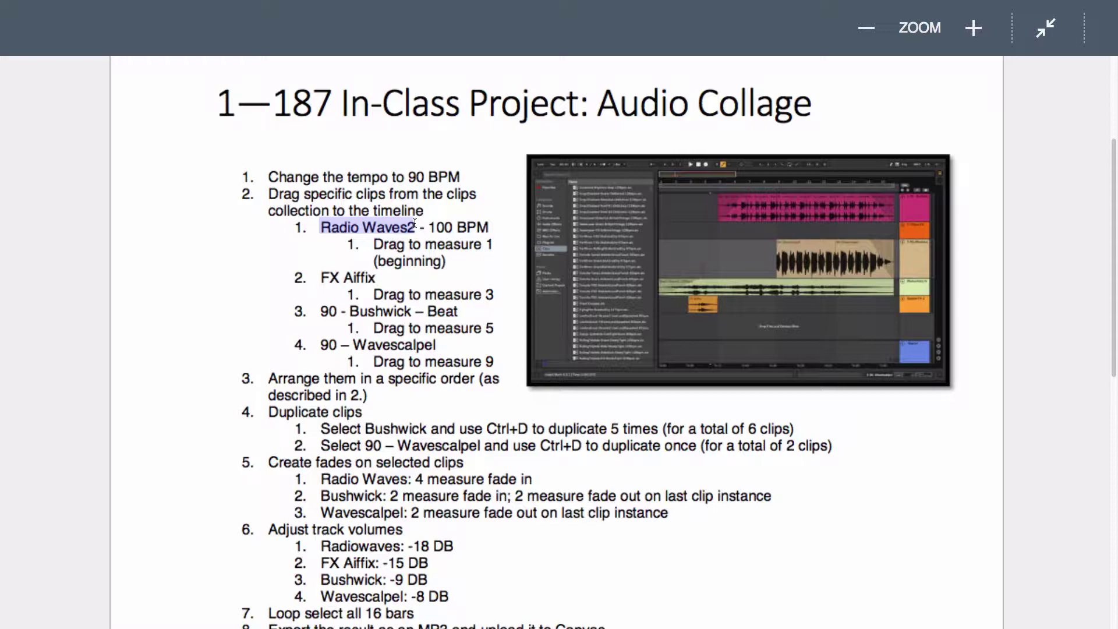
pyautogui.rightClick(393, 227)
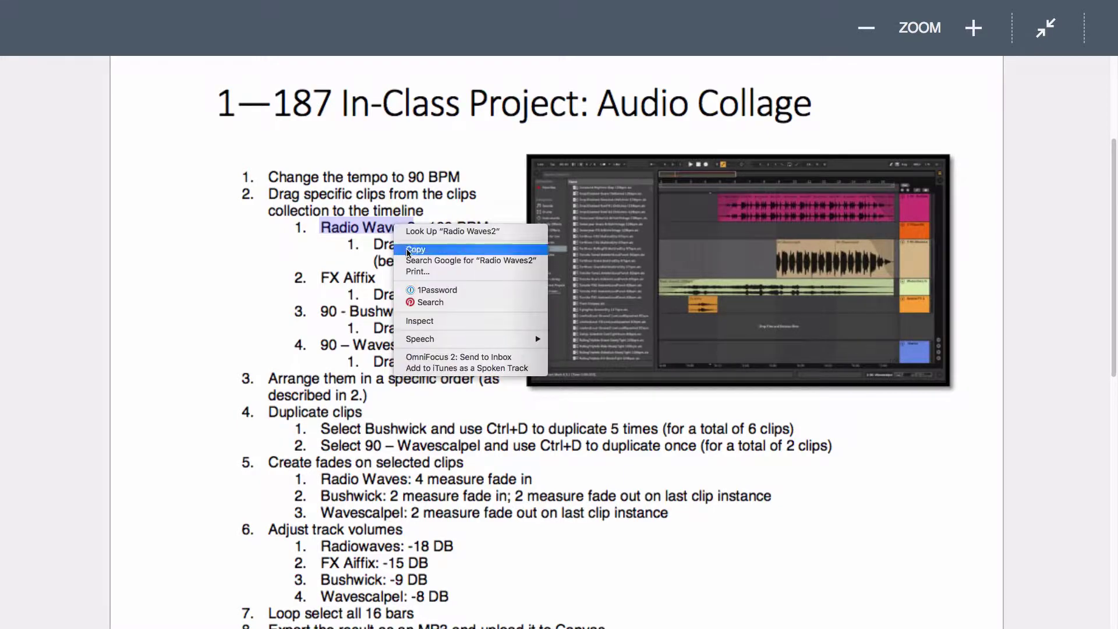
pyautogui.click(396, 244)
# Step: Search Ableton's Clips browser for 'Radio Waves2', then bring the instructions back up
pyautogui.press('super+Tab')
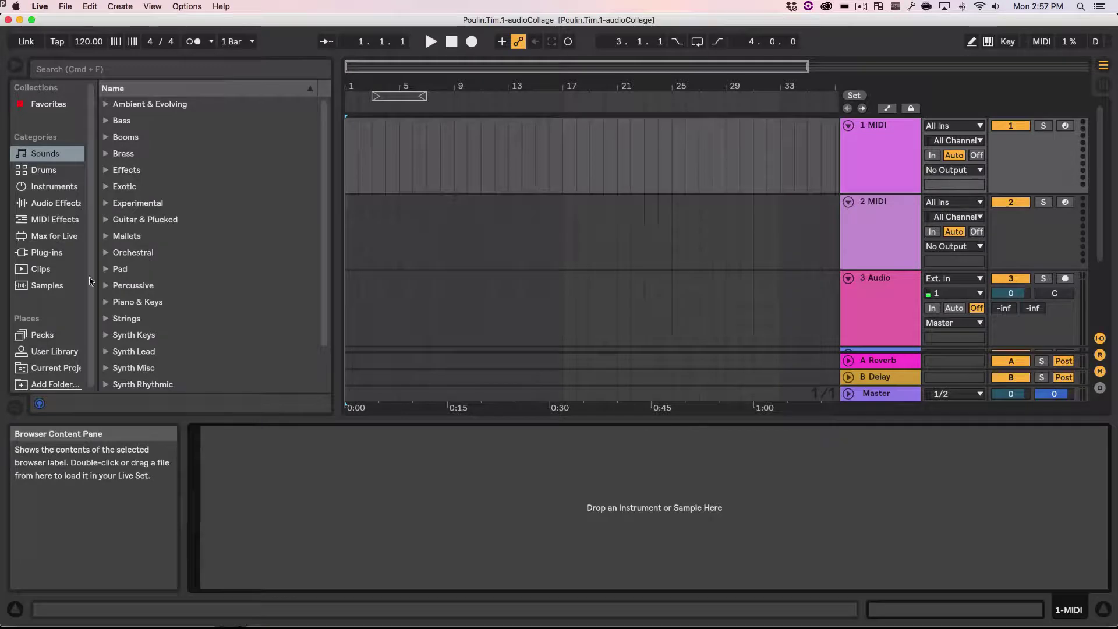
pyautogui.click(40, 268)
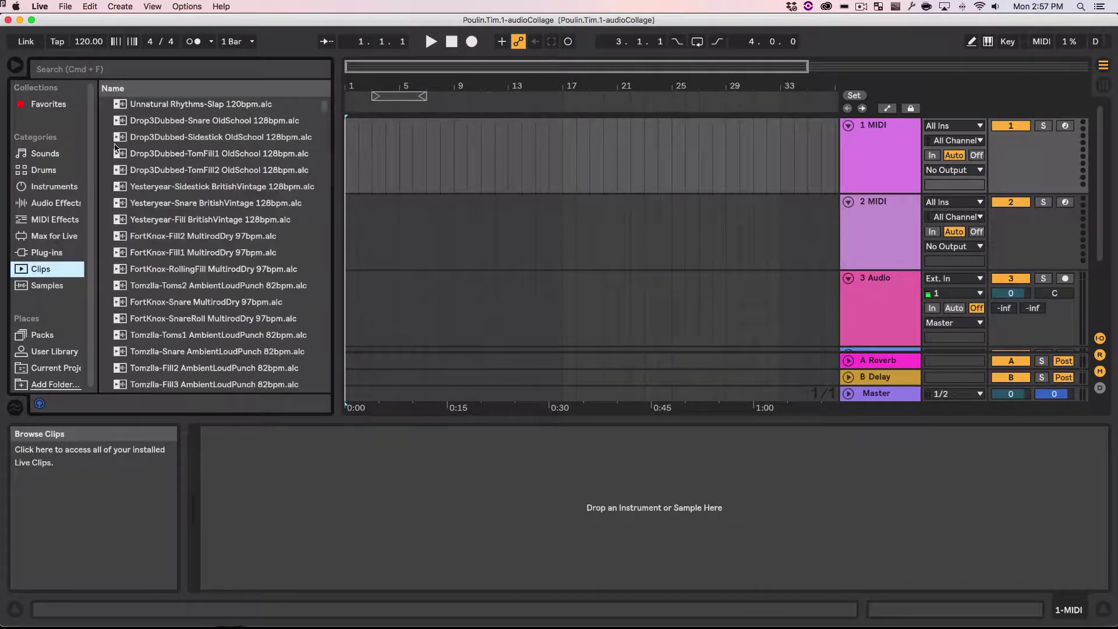
pyautogui.click(124, 69)
pyautogui.press('super+v')
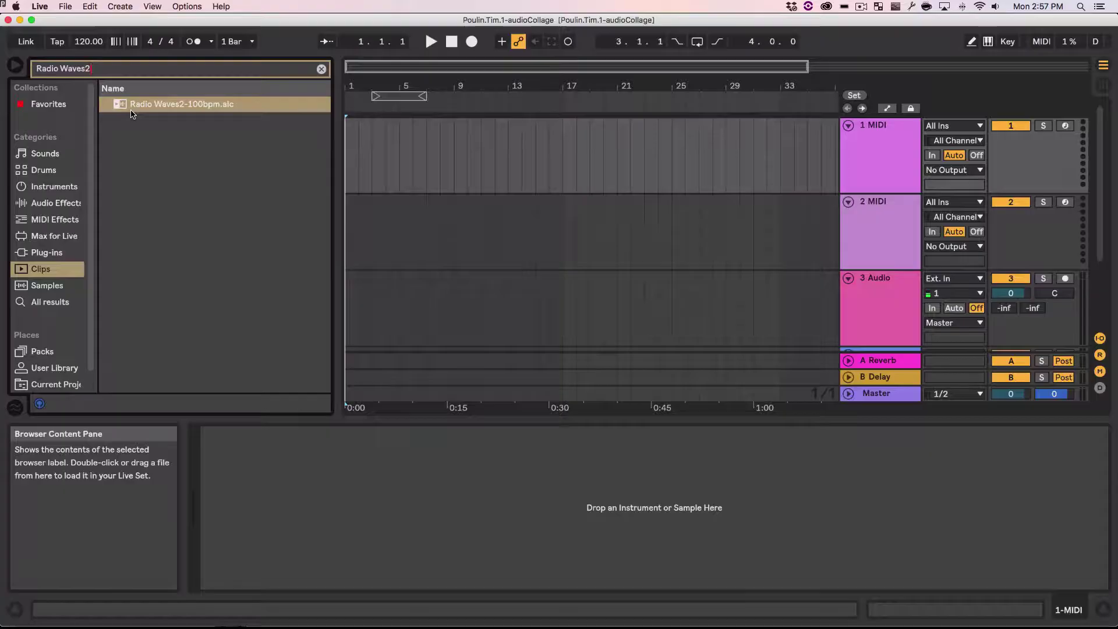
pyautogui.press('super+Tab')
pyautogui.press('super+Tab')
pyautogui.hotkey('ctrl', 'Right')
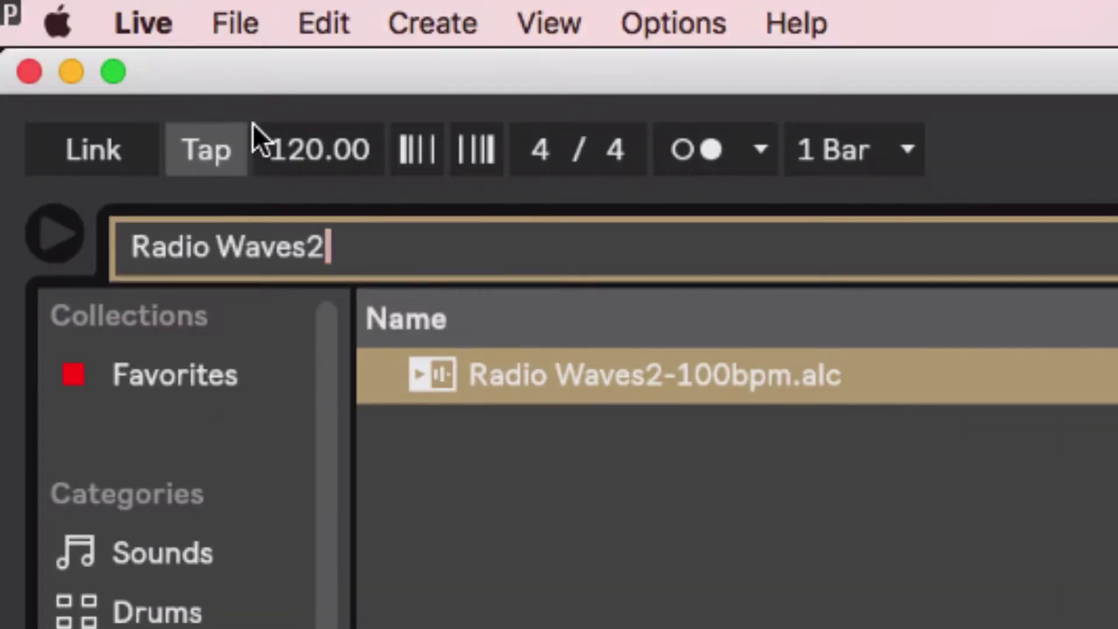
# Step: Set the project tempo to 90 BPM
pyautogui.click(289, 145)
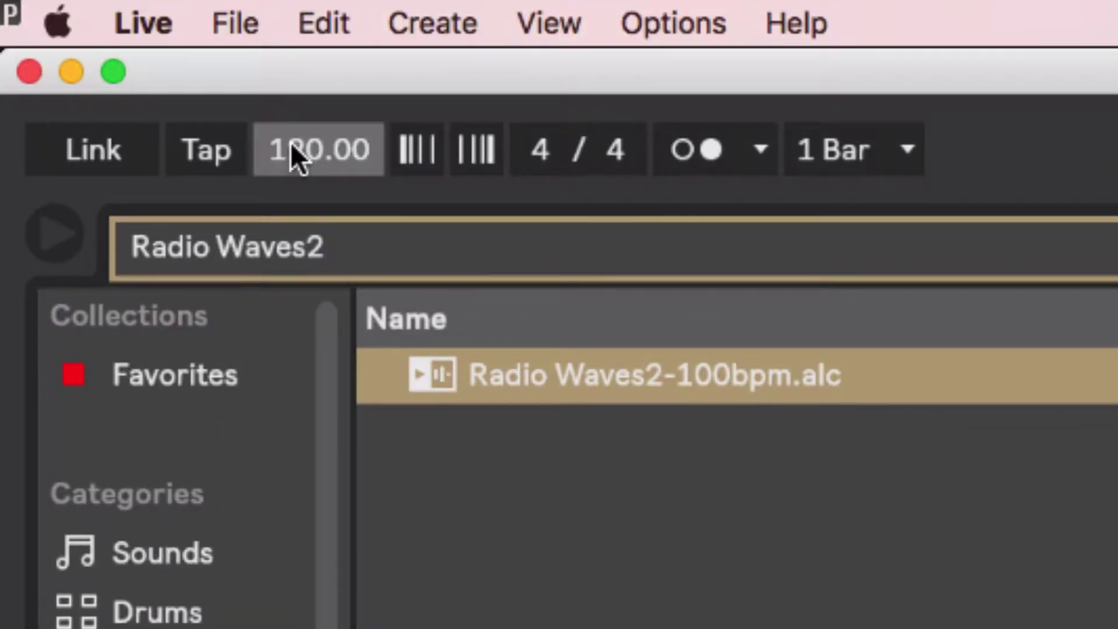
pyautogui.write('90')
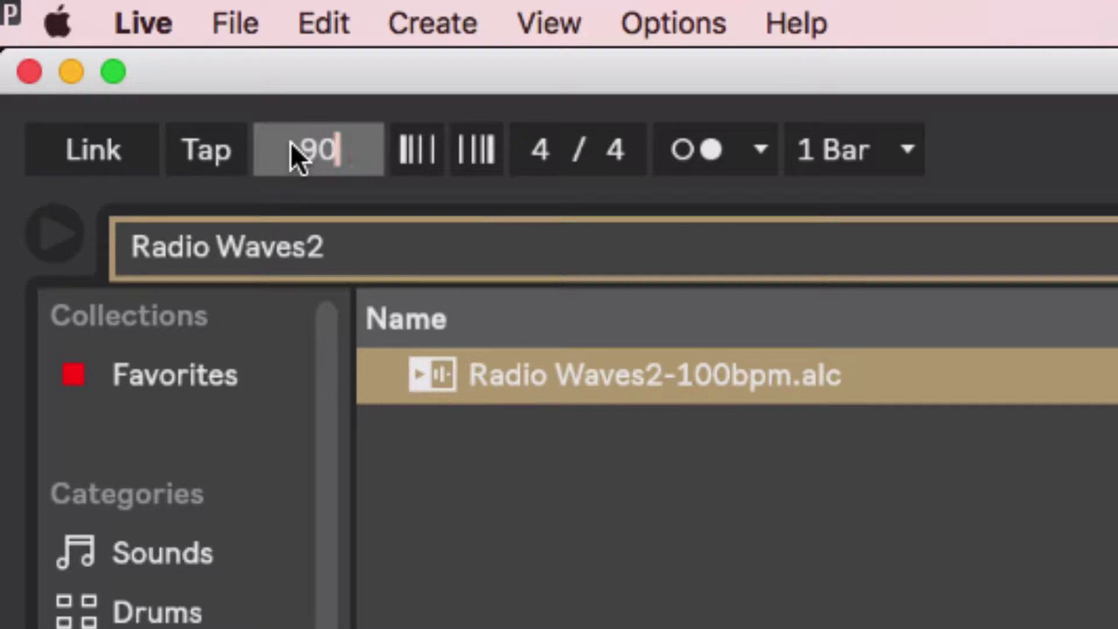
pyautogui.press('Return')
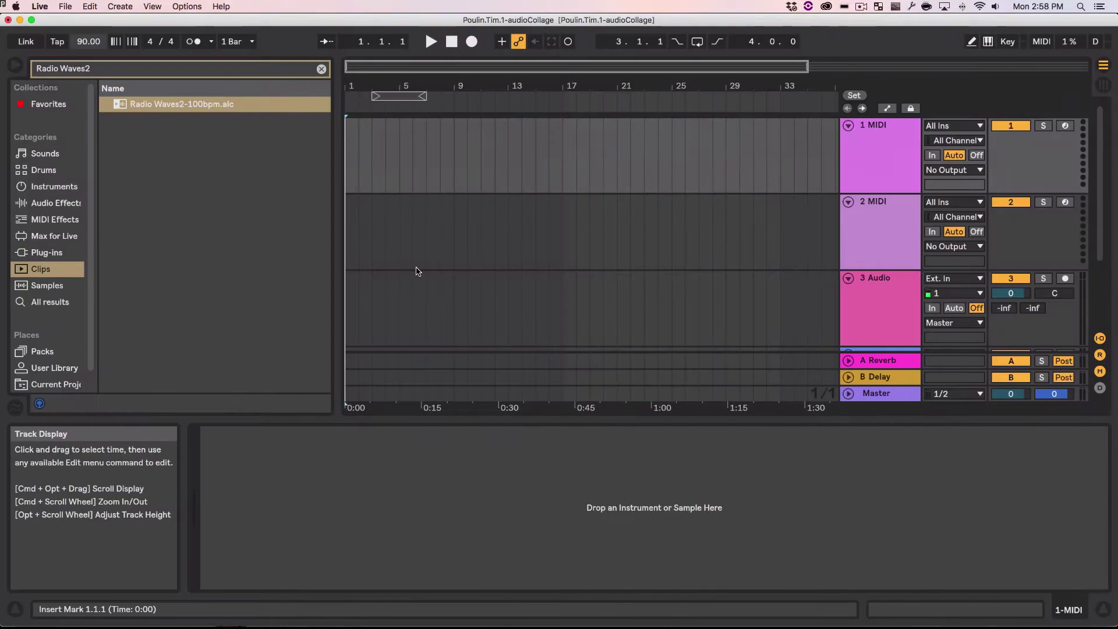
# Step: Preview Radio Waves2-100bpm and place it at bar 1 of the first track
pyautogui.click(165, 109)
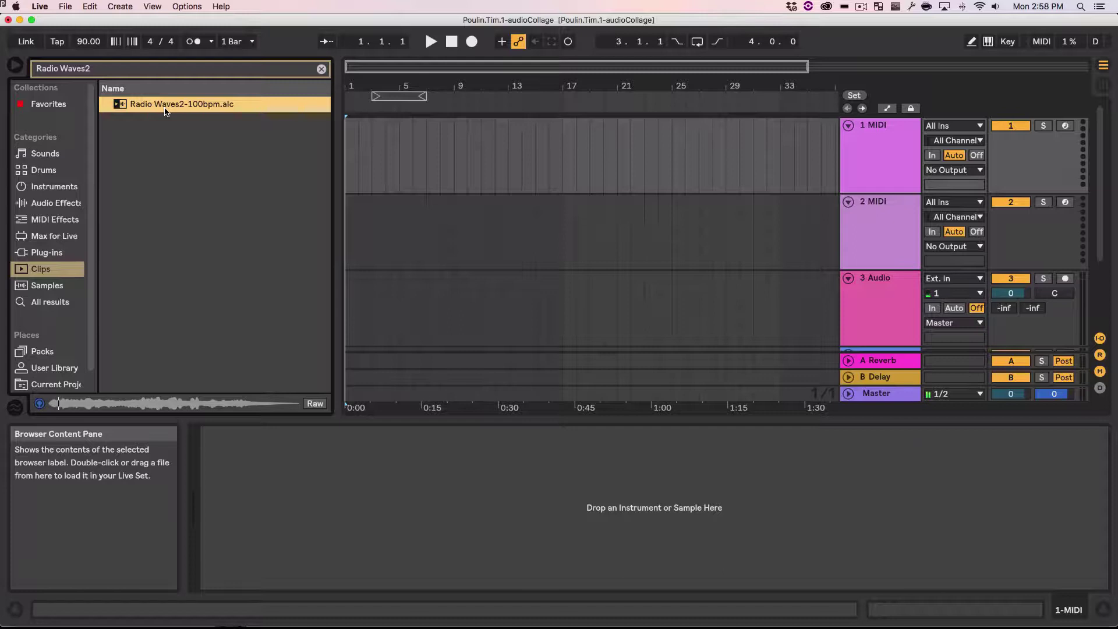
pyautogui.click(52, 117)
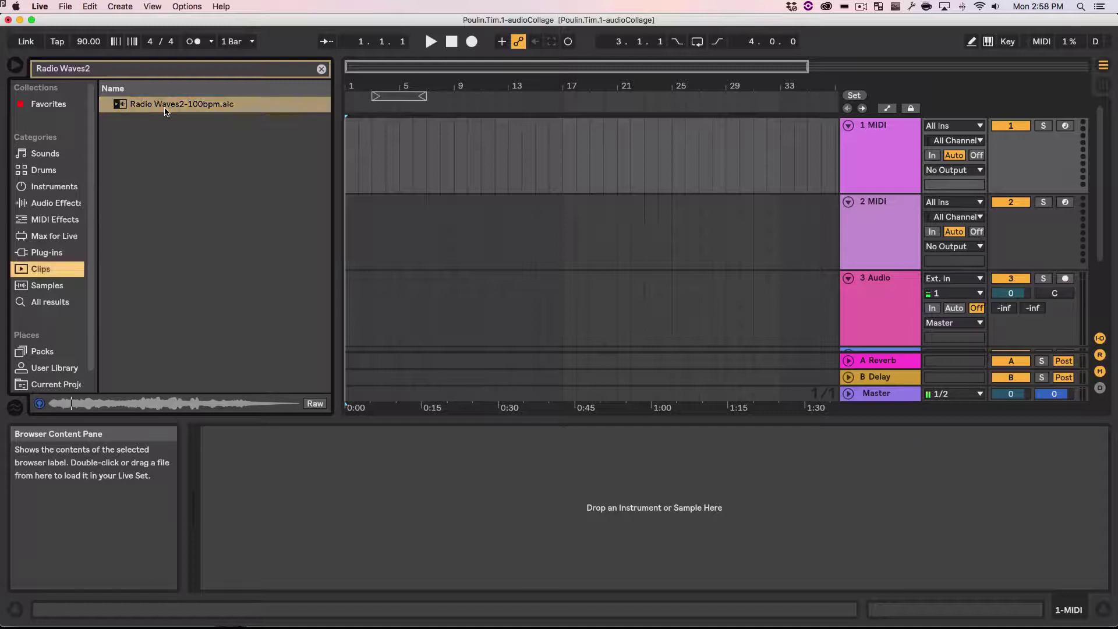
pyautogui.moveTo(118, 107); pyautogui.dragTo(347, 150)
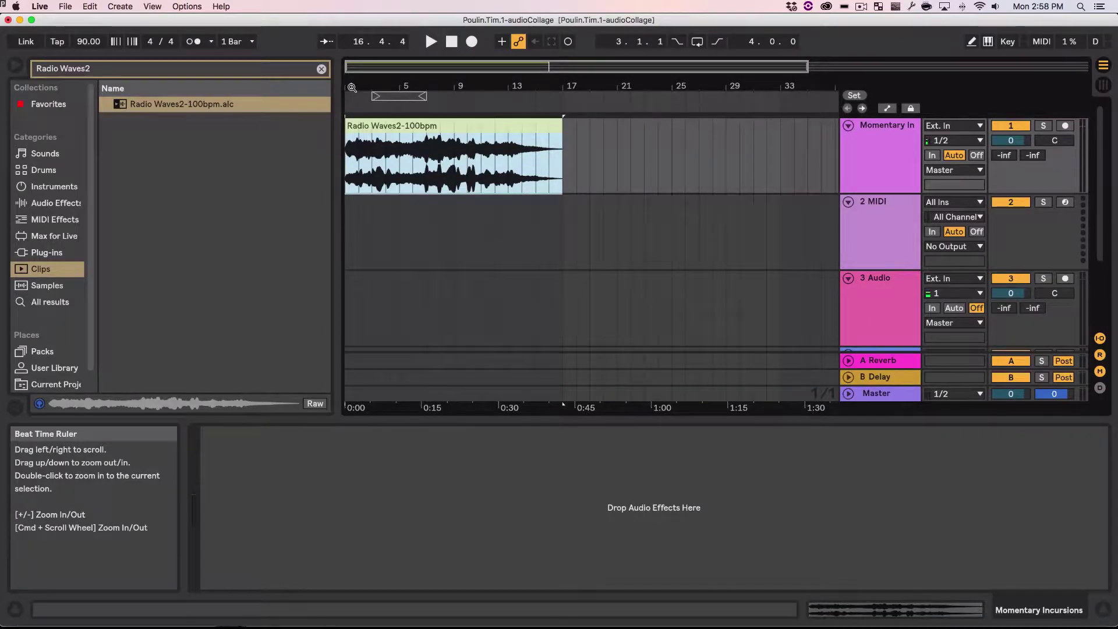
# Step: Go to the instructions and select the 'FX Aiffix' clip name
pyautogui.hotkey('ctrl', 'Left')
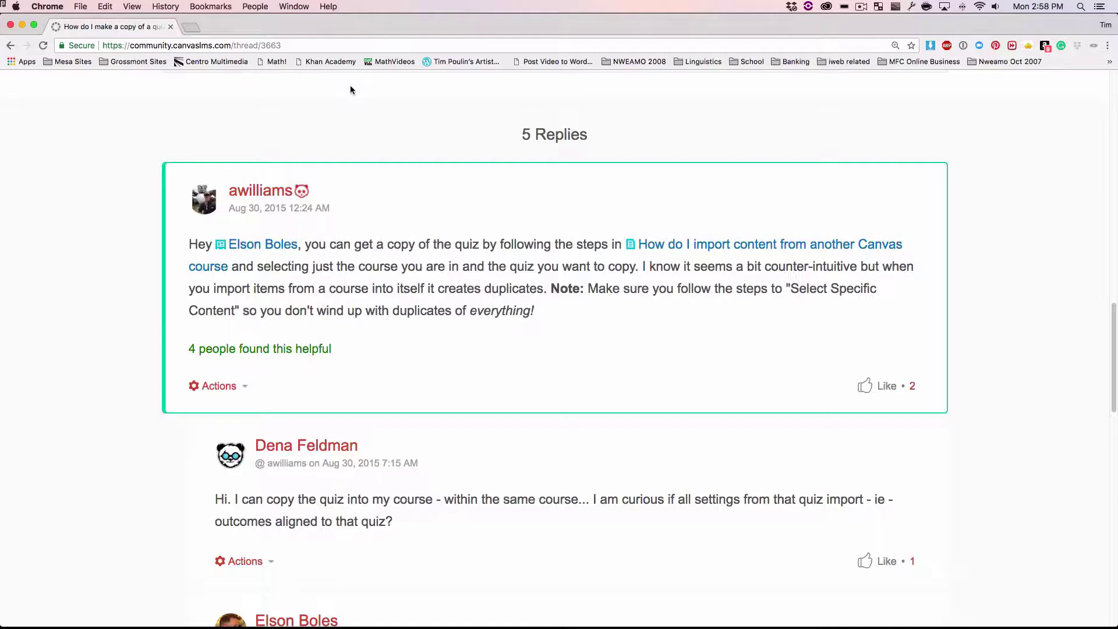
pyautogui.hotkey('ctrl', 'Right')
pyautogui.hotkey('ctrl', 'Right')
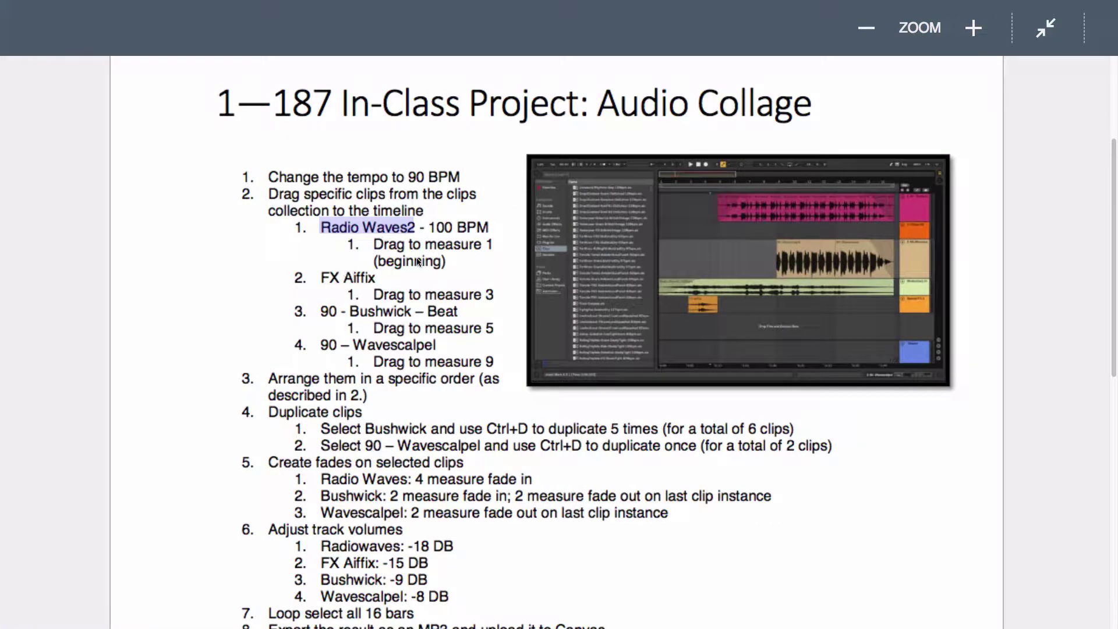
pyautogui.moveTo(321, 278); pyautogui.dragTo(375, 278)
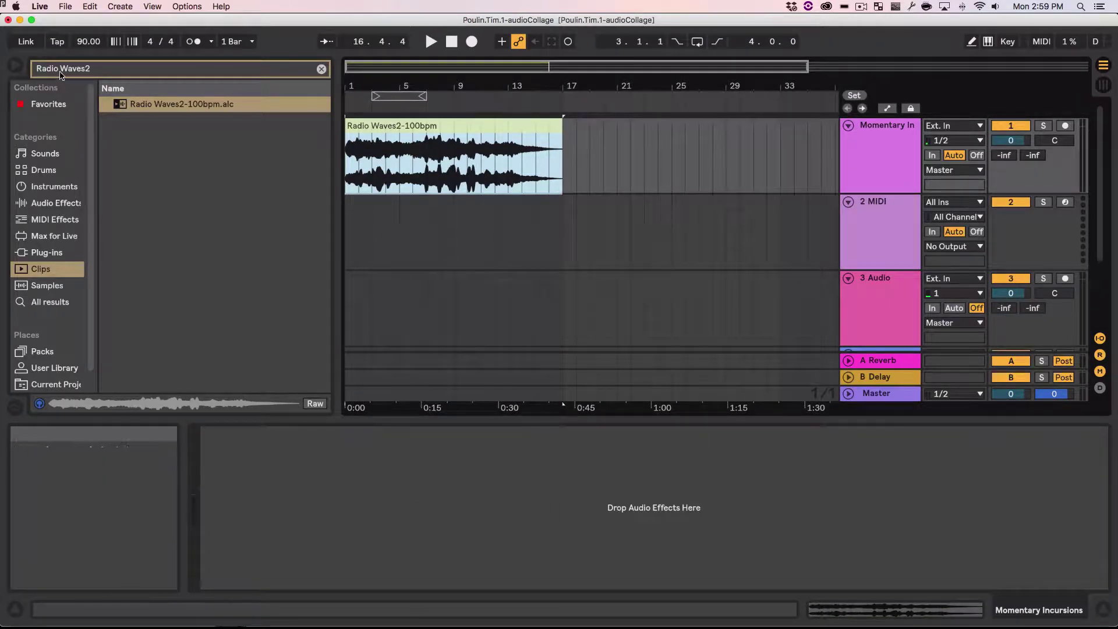
# Step: Search the clips for 'FX Aiffix', preview it and drop it onto the second track
pyautogui.tripleClick(60, 73)
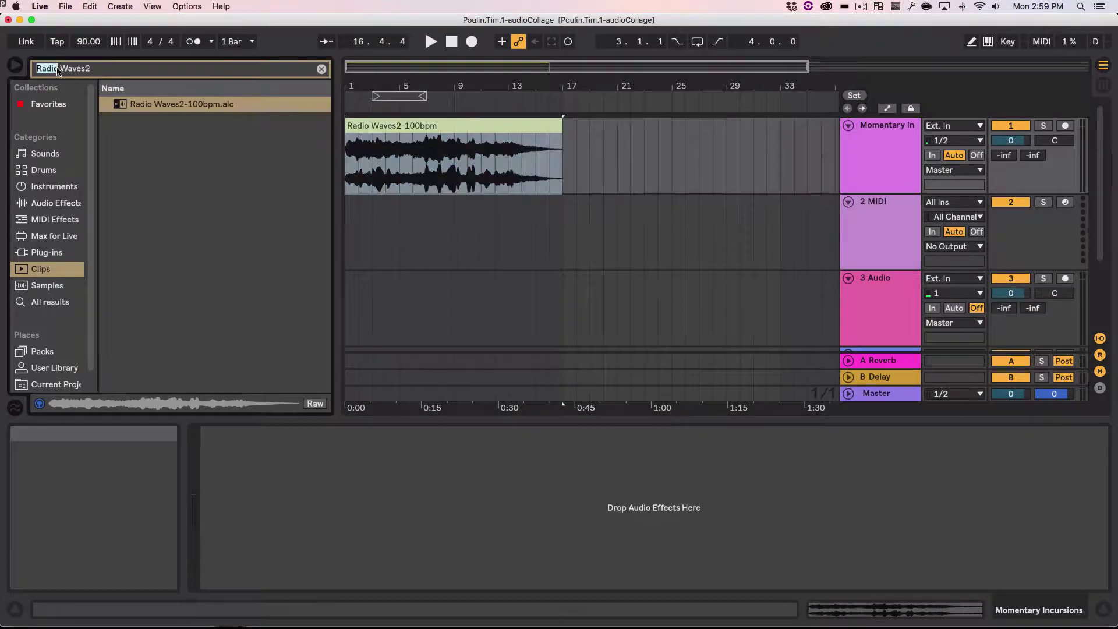
pyautogui.press('super+v')
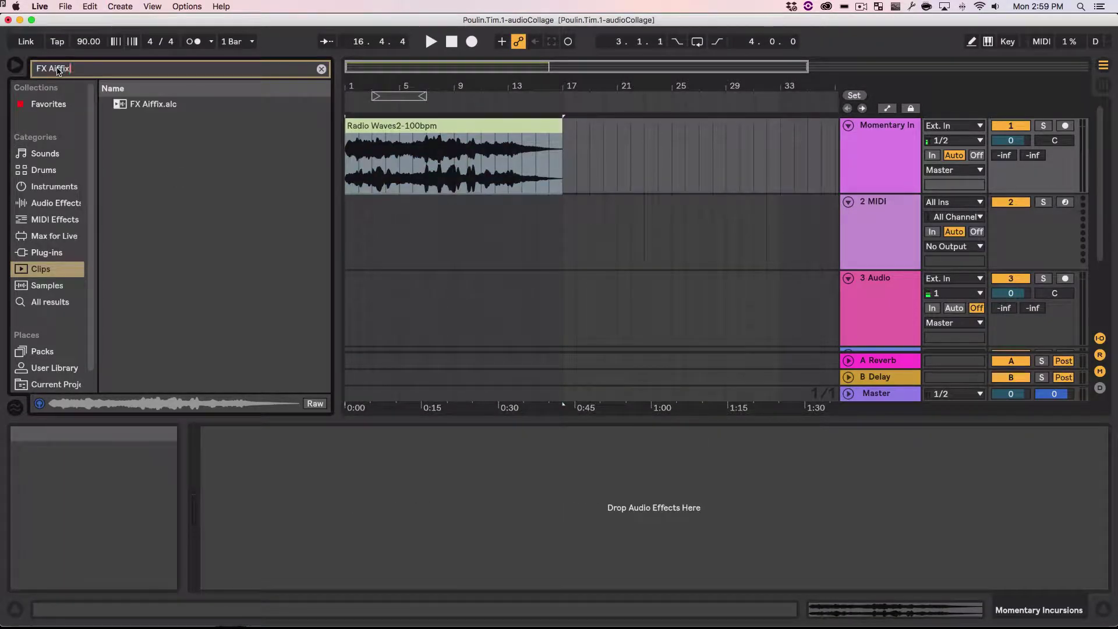
pyautogui.click(121, 108)
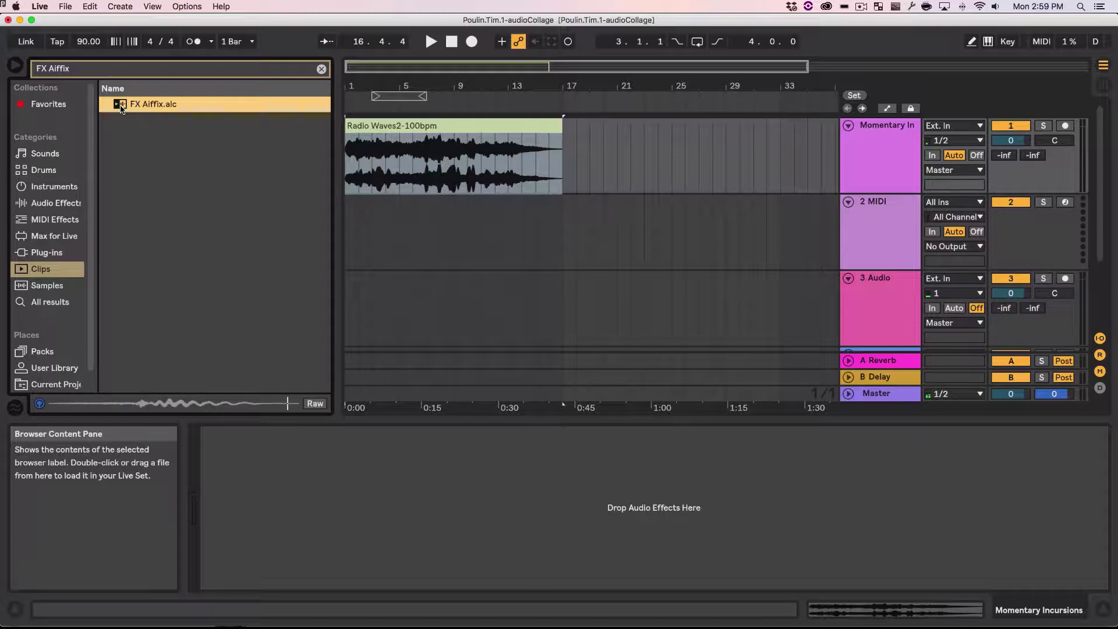
pyautogui.click(120, 106)
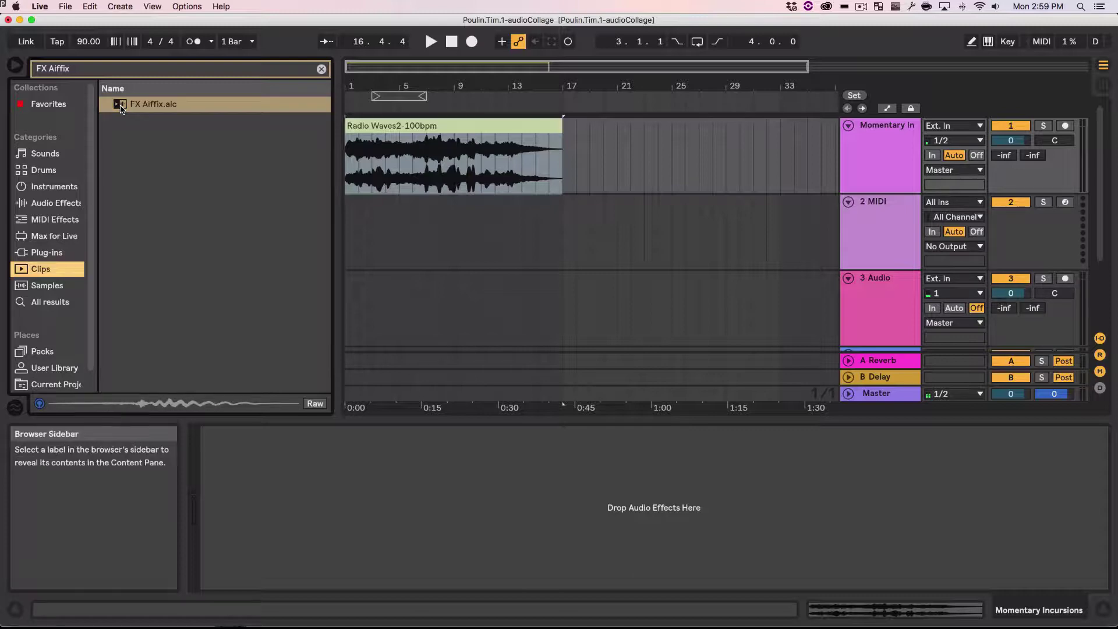
pyautogui.moveTo(122, 107)
pyautogui.mouseDown()
pyautogui.moveTo(324, 175)
pyautogui.moveTo(399, 221)
pyautogui.moveTo(350, 221)
pyautogui.moveTo(393, 224)
pyautogui.mouseUp()
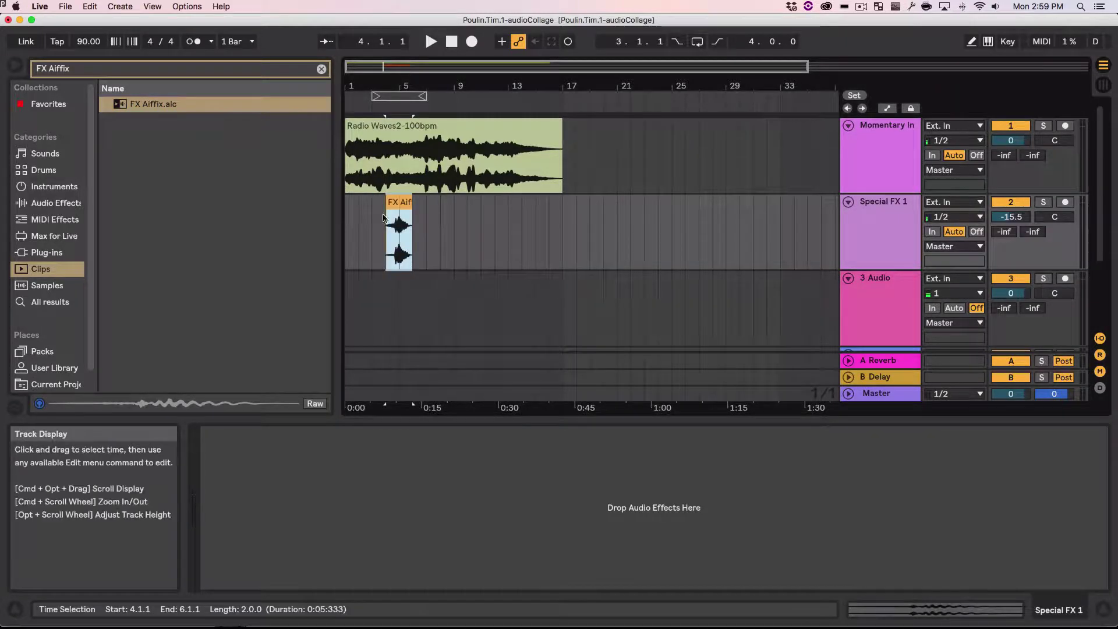
# Step: Zoom into the early bars and position the FX Aiffix clip to start at measure 3
pyautogui.moveTo(379, 87); pyautogui.dragTo(381, 120)
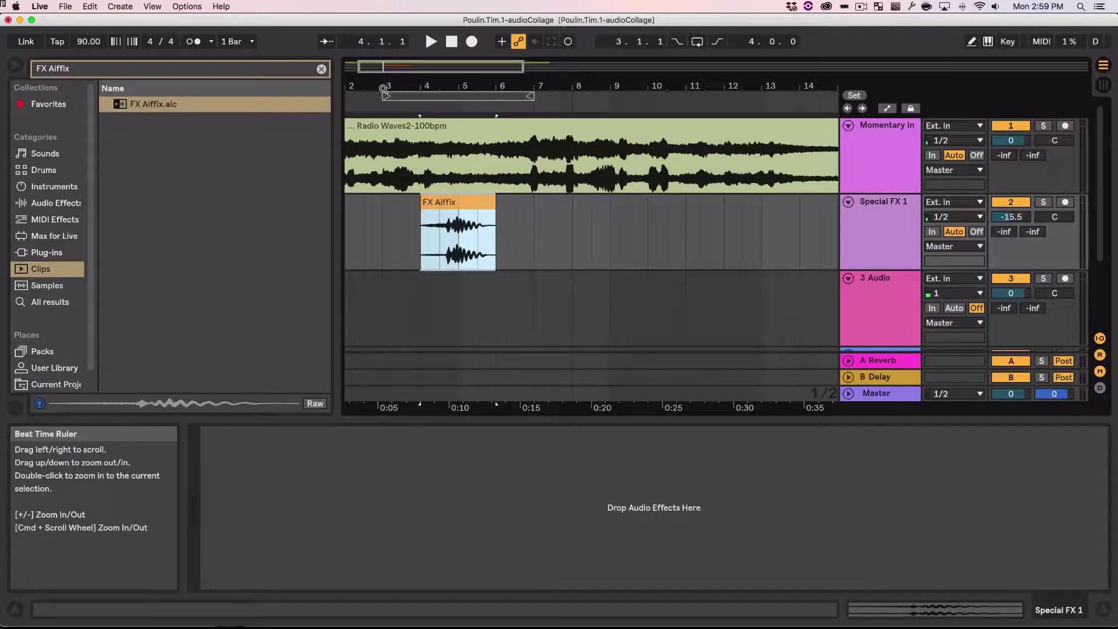
pyautogui.moveTo(453, 200); pyautogui.dragTo(424, 203)
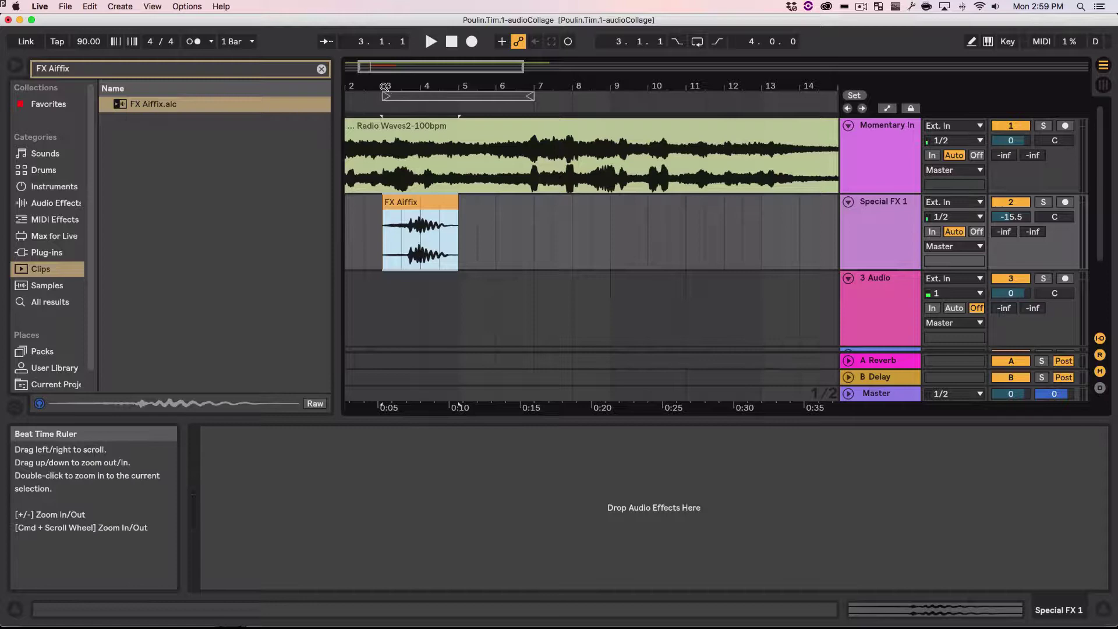
pyautogui.click(422, 201)
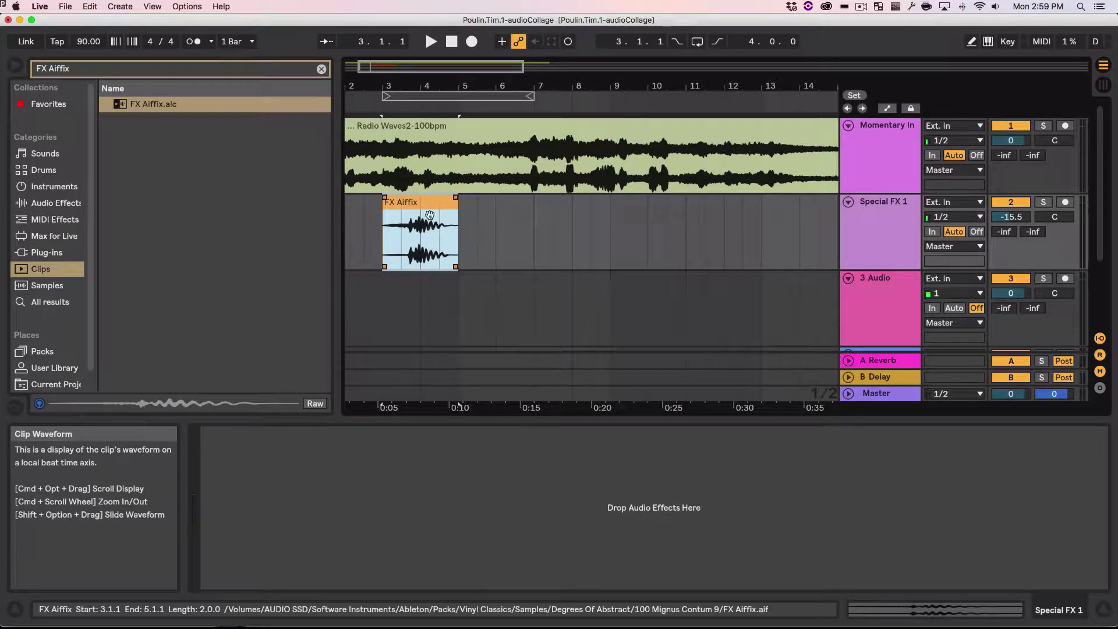
pyautogui.moveTo(425, 203)
pyautogui.mouseDown()
pyautogui.moveTo(472, 208)
pyautogui.moveTo(426, 204)
pyautogui.mouseUp()
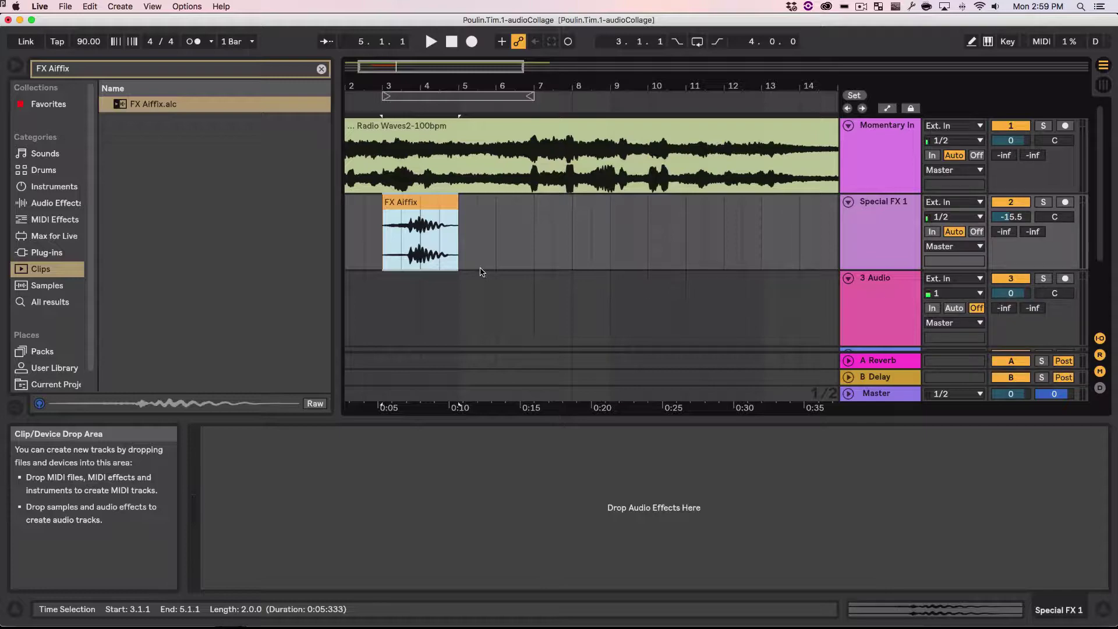
pyautogui.hotkey('ctrl', 'Right')
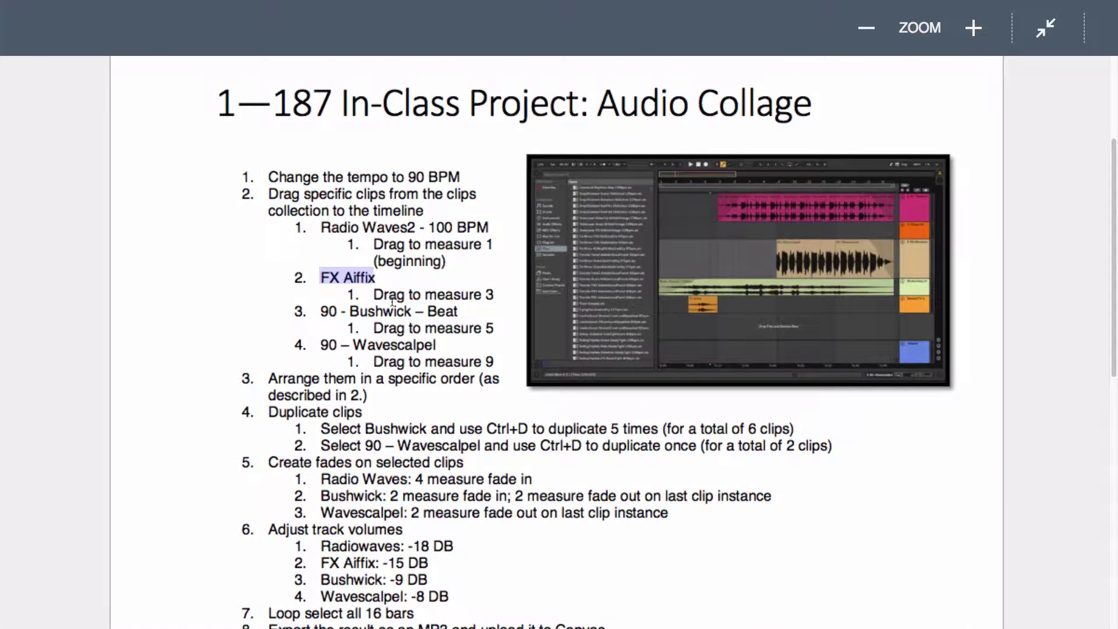
# Step: Search the Live browser for the '90 - Bushwick' clip name copied from the instructions
pyautogui.moveTo(322, 311); pyautogui.dragTo(411, 311)
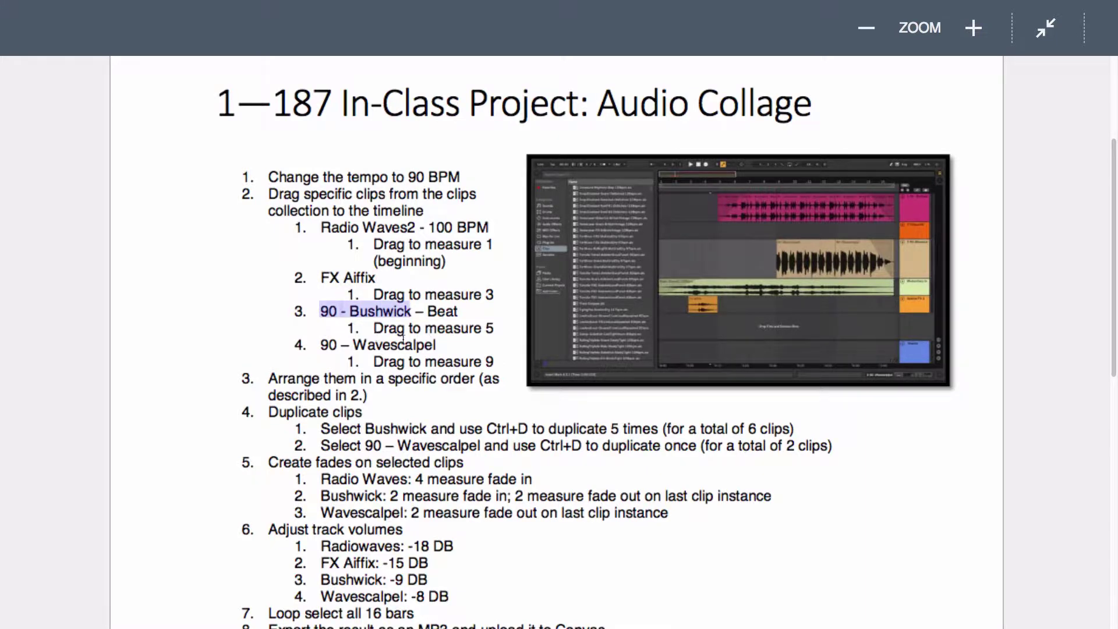
pyautogui.hotkey('ctrl', 'Left')
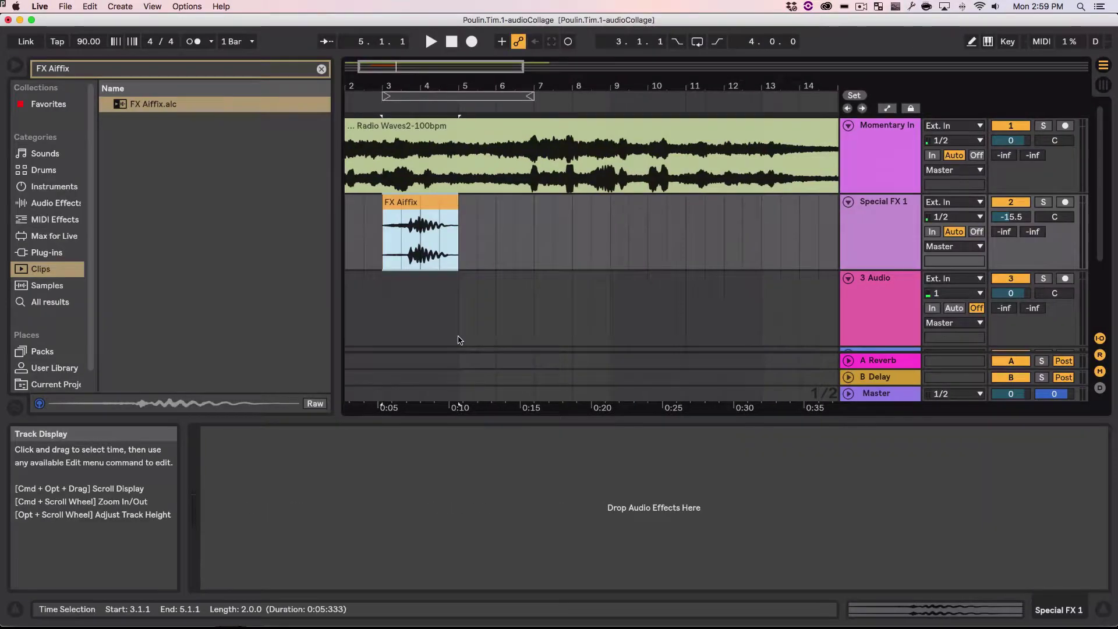
pyautogui.click(60, 72)
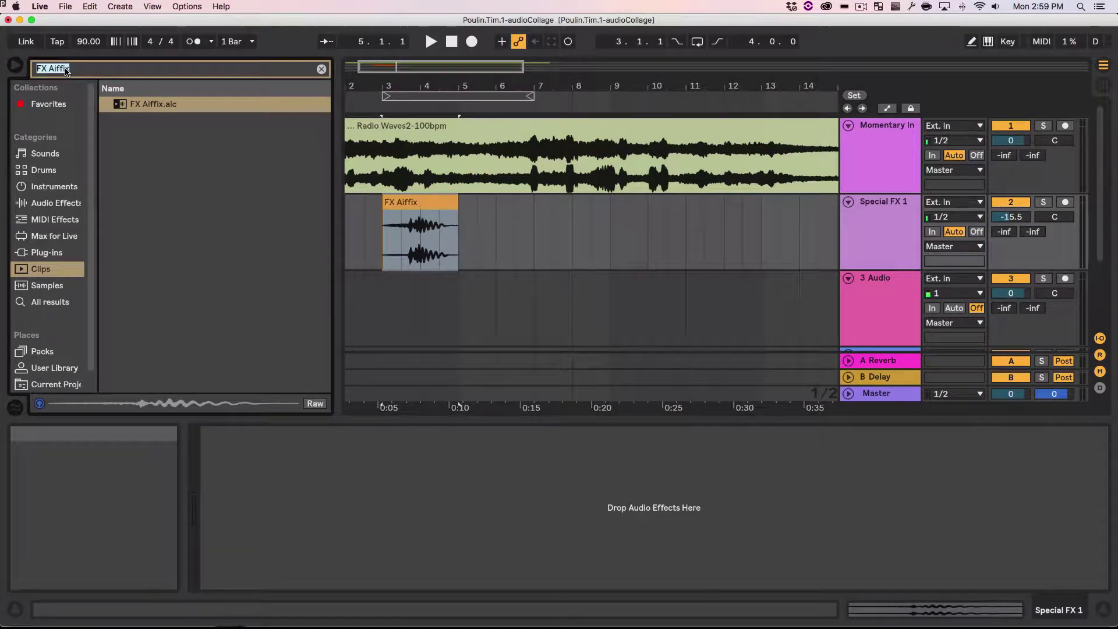
pyautogui.write('90 -Bushwick')
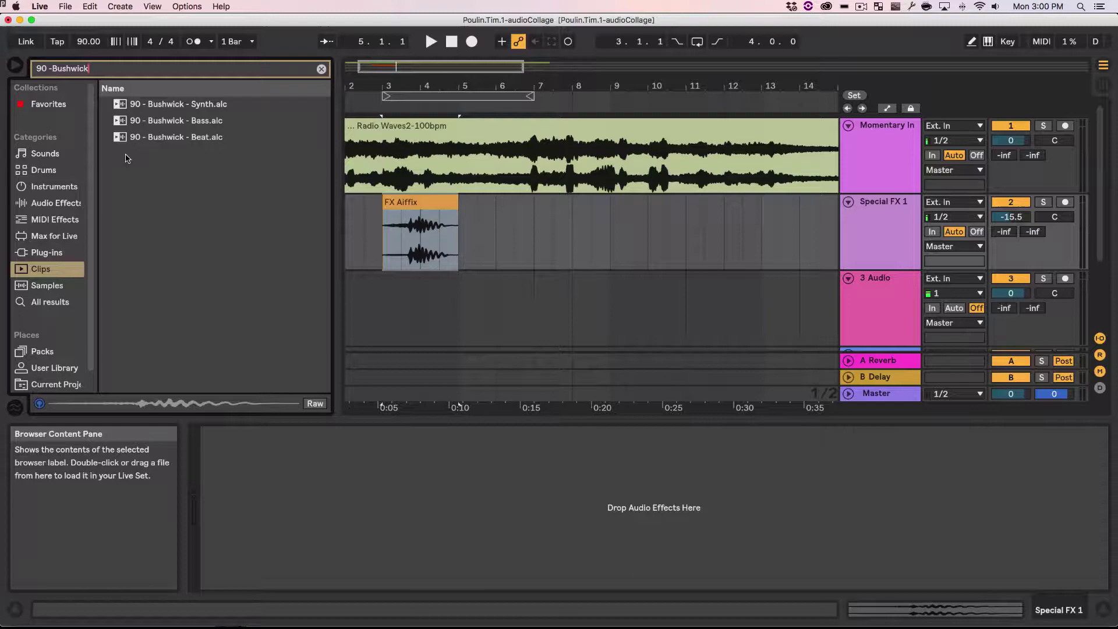
pyautogui.press('super+Tab')
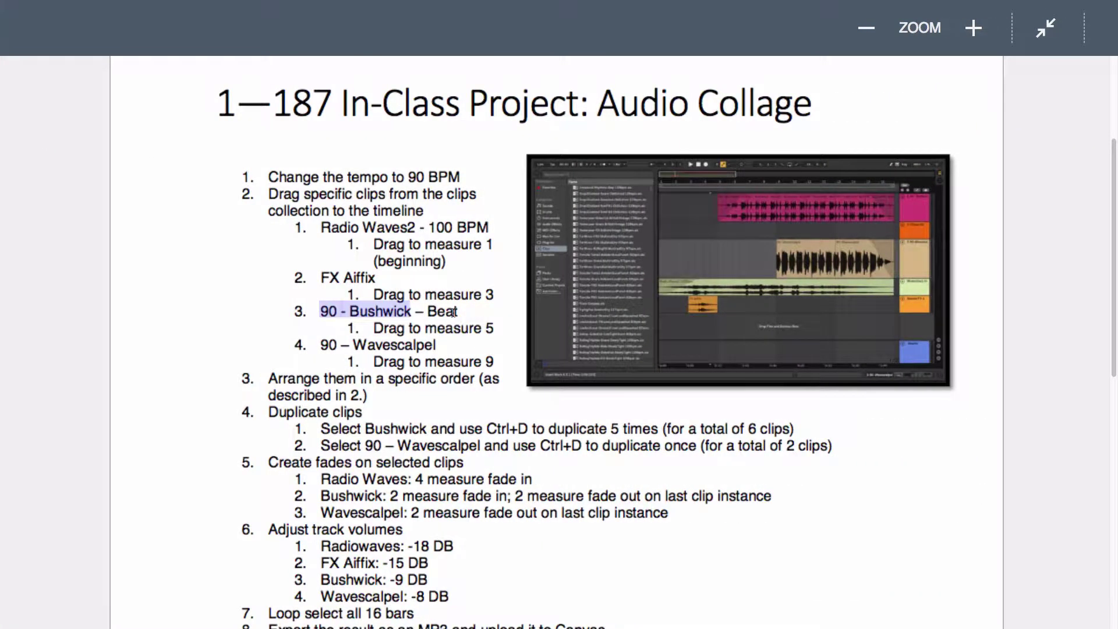
pyautogui.press('super+Tab')
# Step: Place the 90 - Bushwick - Beat clip on a third audio track at bar 5
pyautogui.click(159, 142)
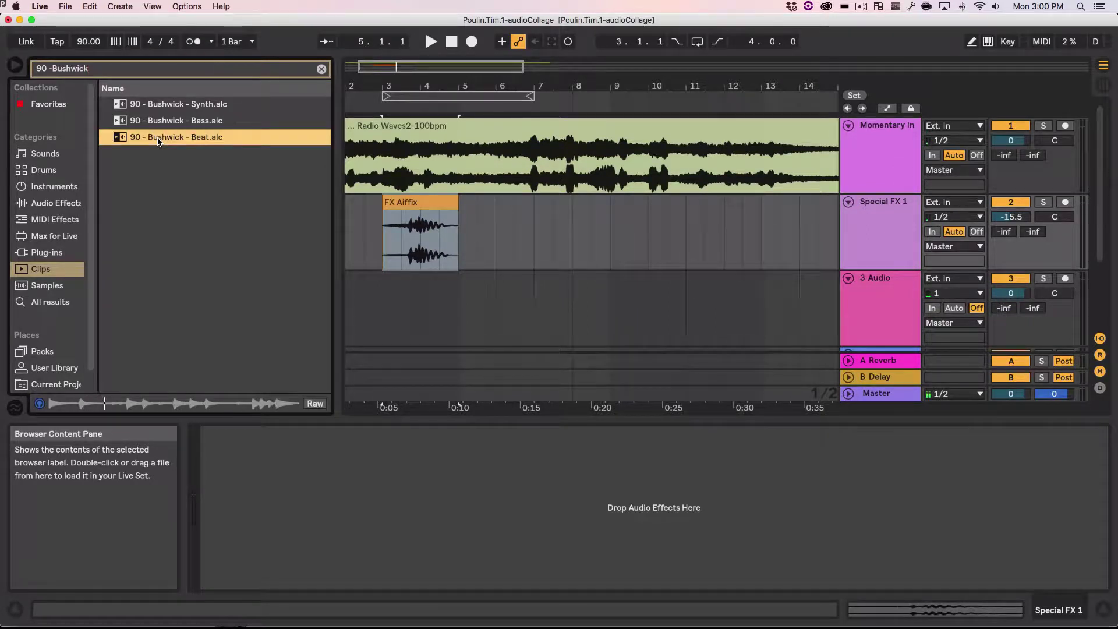
pyautogui.press('Left')
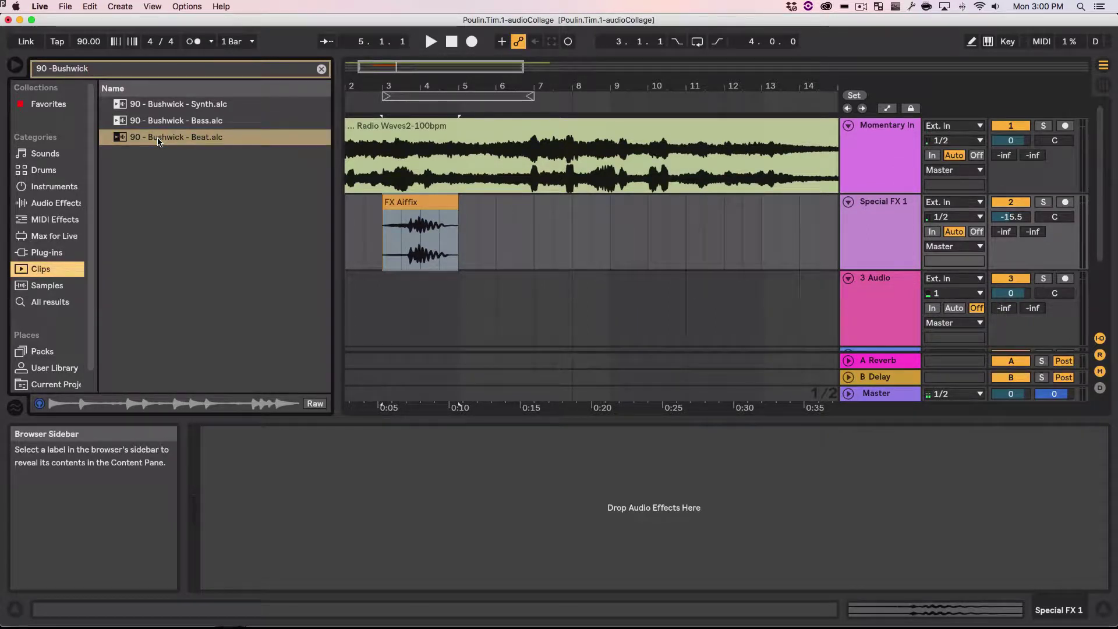
pyautogui.press('super+Tab')
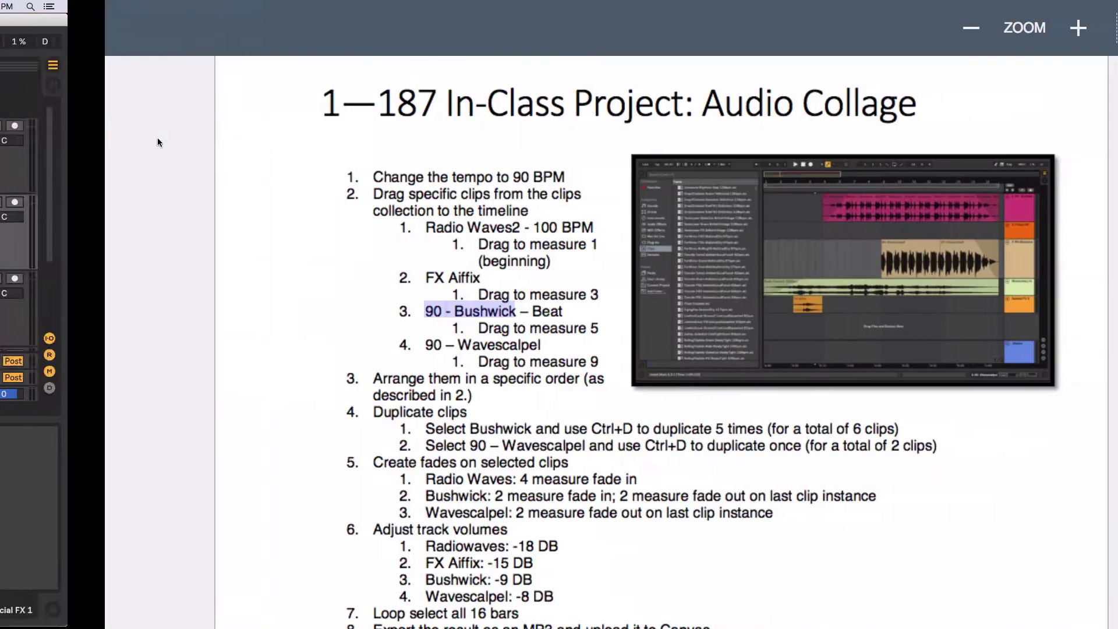
pyautogui.press('super+Tab')
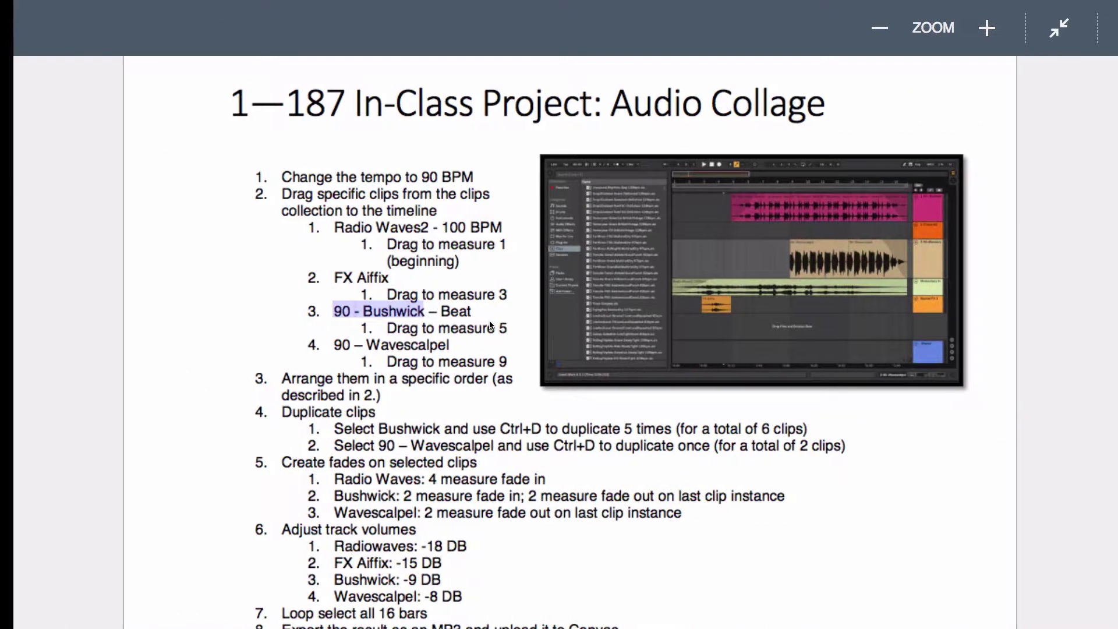
pyautogui.moveTo(128, 139); pyautogui.dragTo(462, 305)
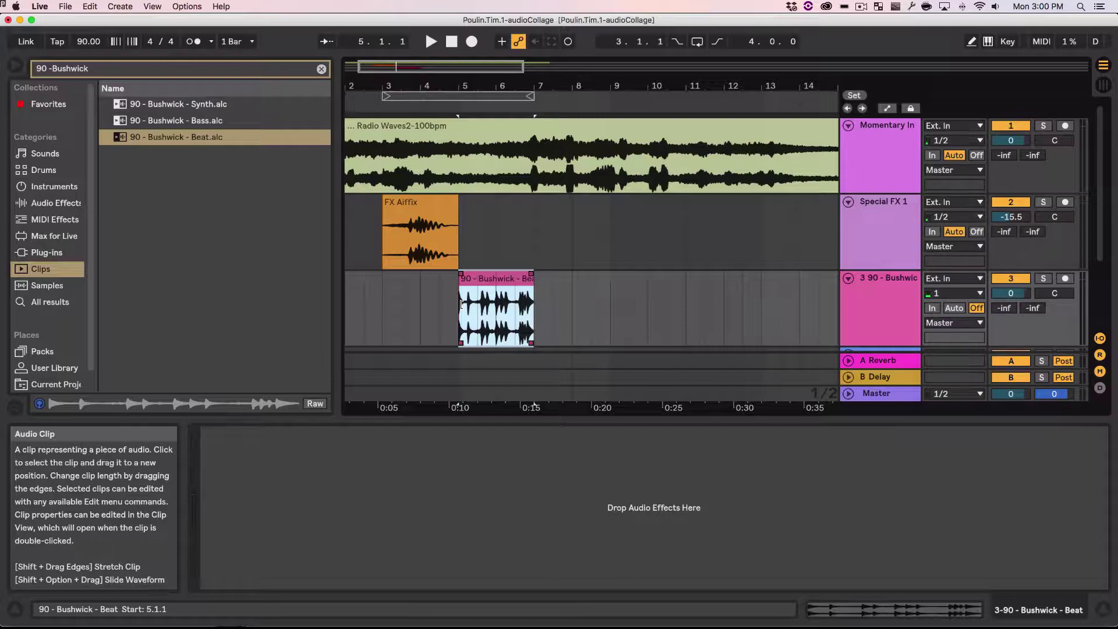
pyautogui.hotkey('ctrl', 'Right')
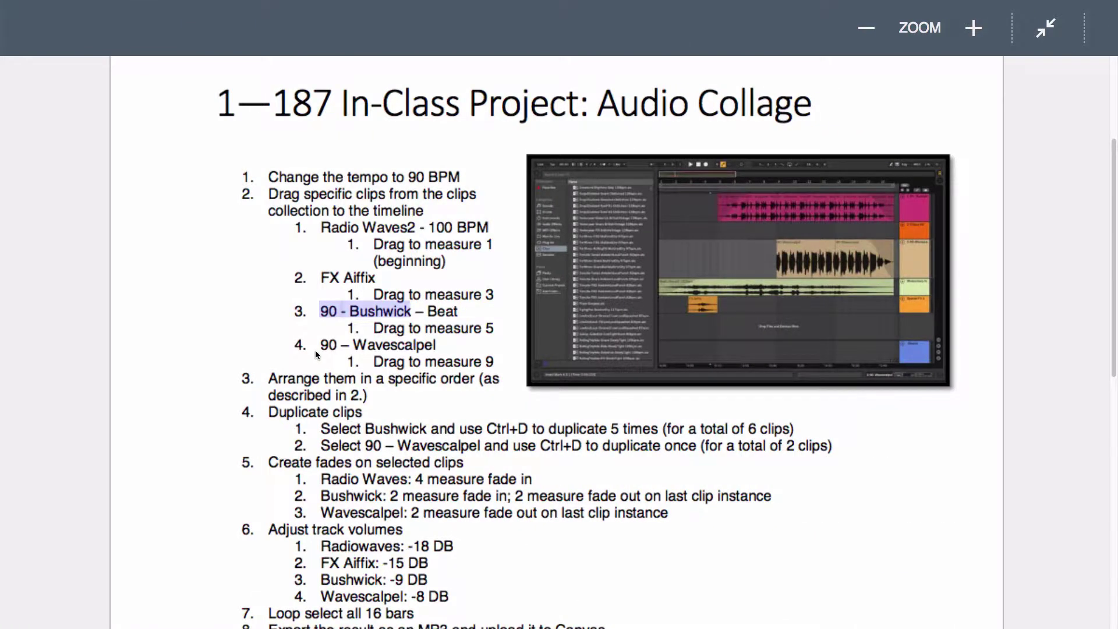
# Step: Copy the '90 – Wavescalpel' clip name from the instructions document
pyautogui.moveTo(320, 345); pyautogui.dragTo(439, 345)
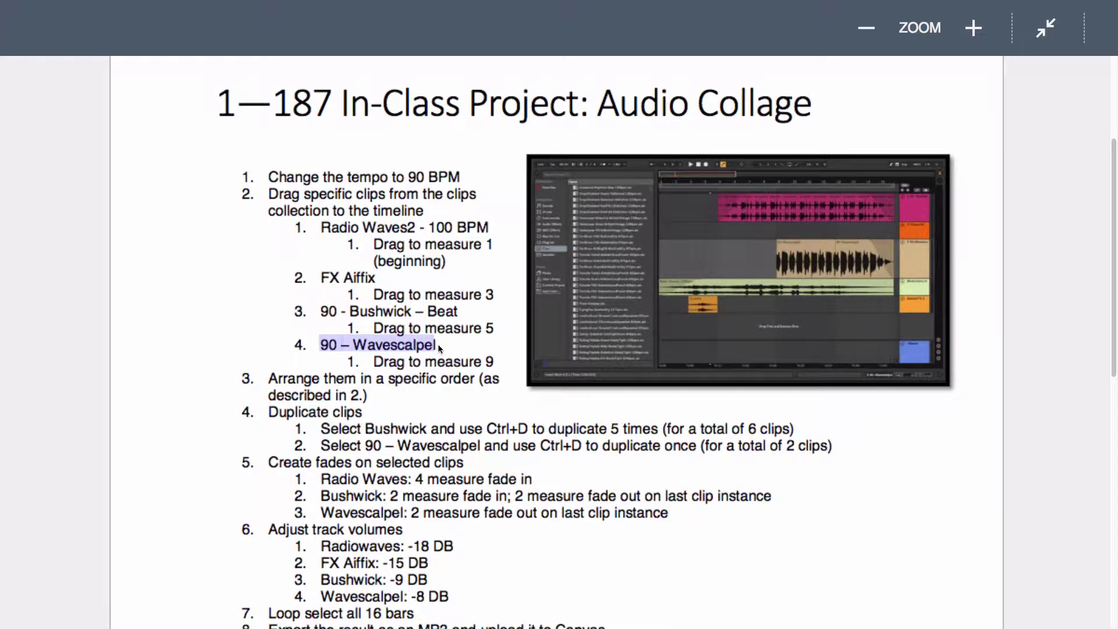
pyautogui.rightClick(408, 344)
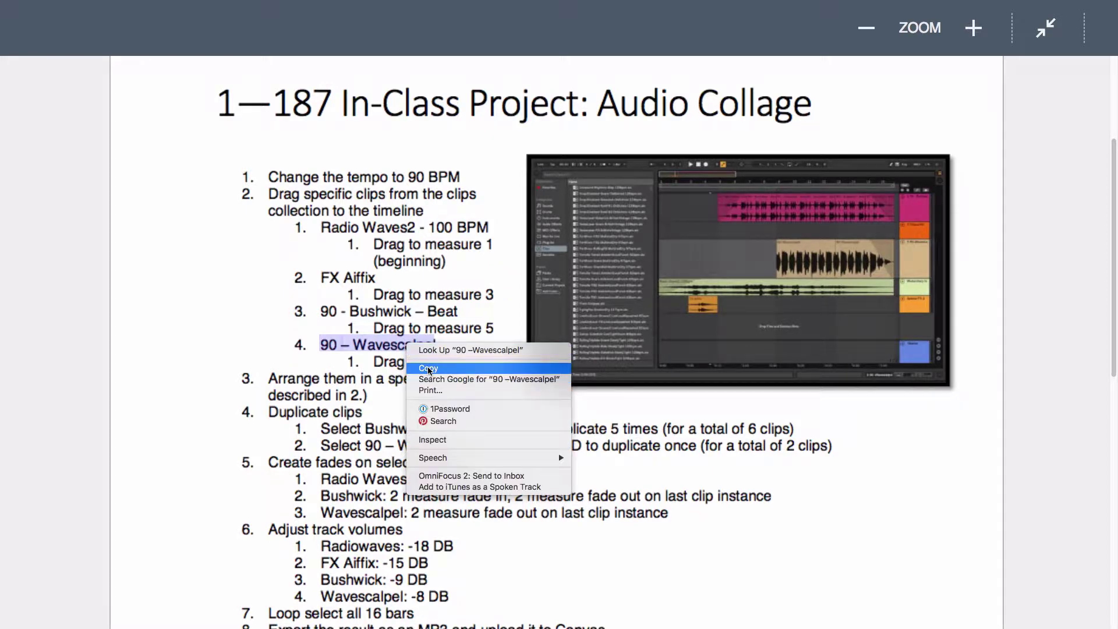
pyautogui.click(429, 369)
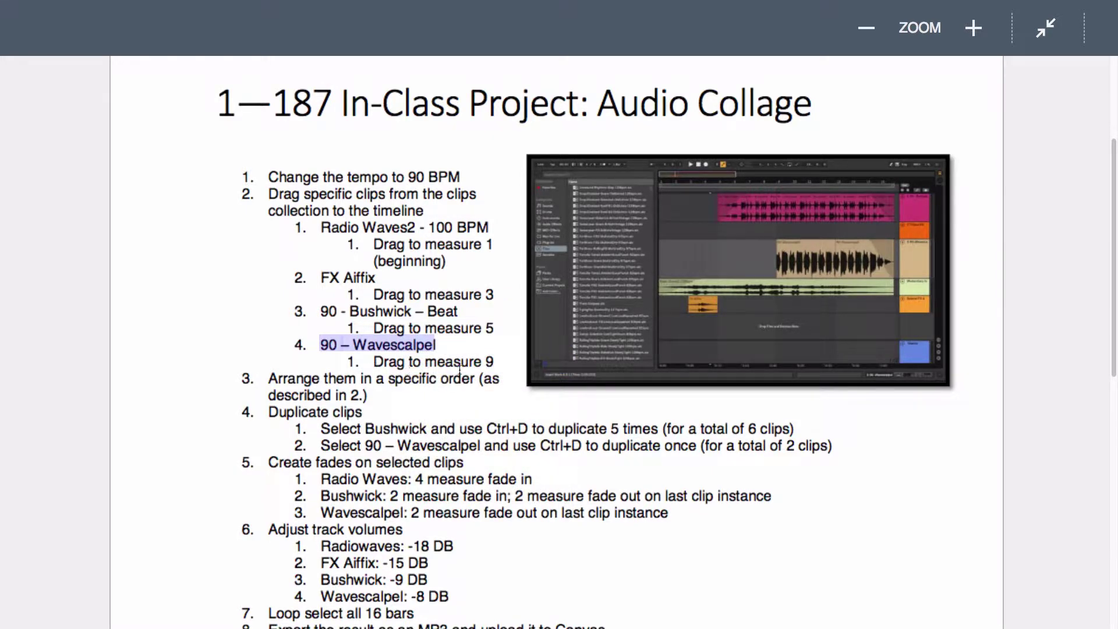
# Step: Replace the browser search with 'Wavescalpel', pasting the name and deleting the leading 90
pyautogui.press('super+Tab')
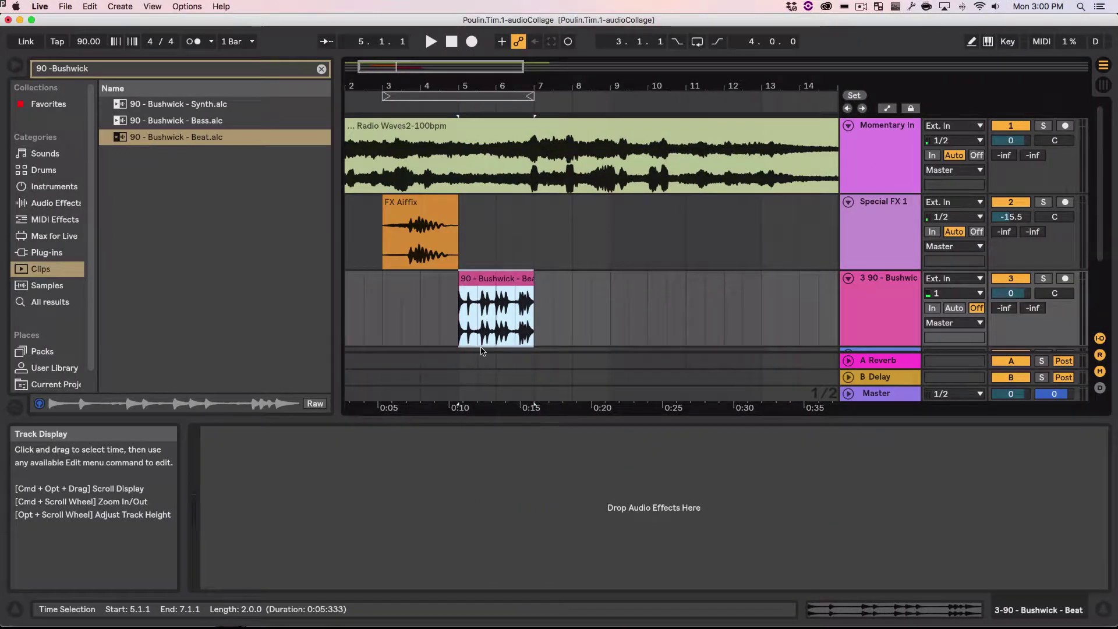
pyautogui.doubleClick(124, 71)
pyautogui.press('super+a')
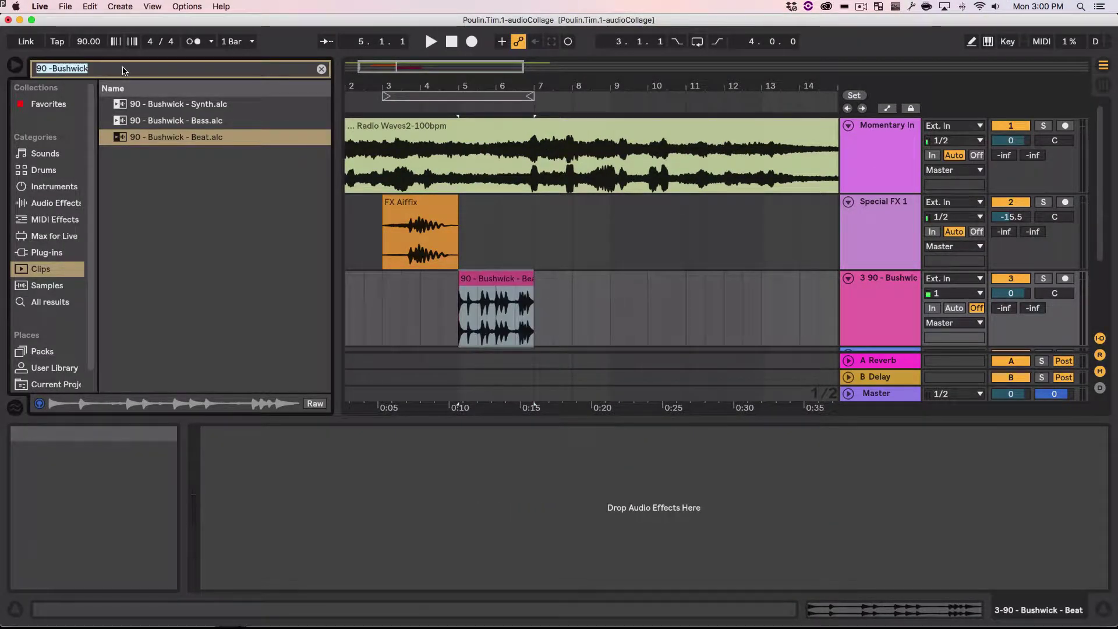
pyautogui.click(86, 6)
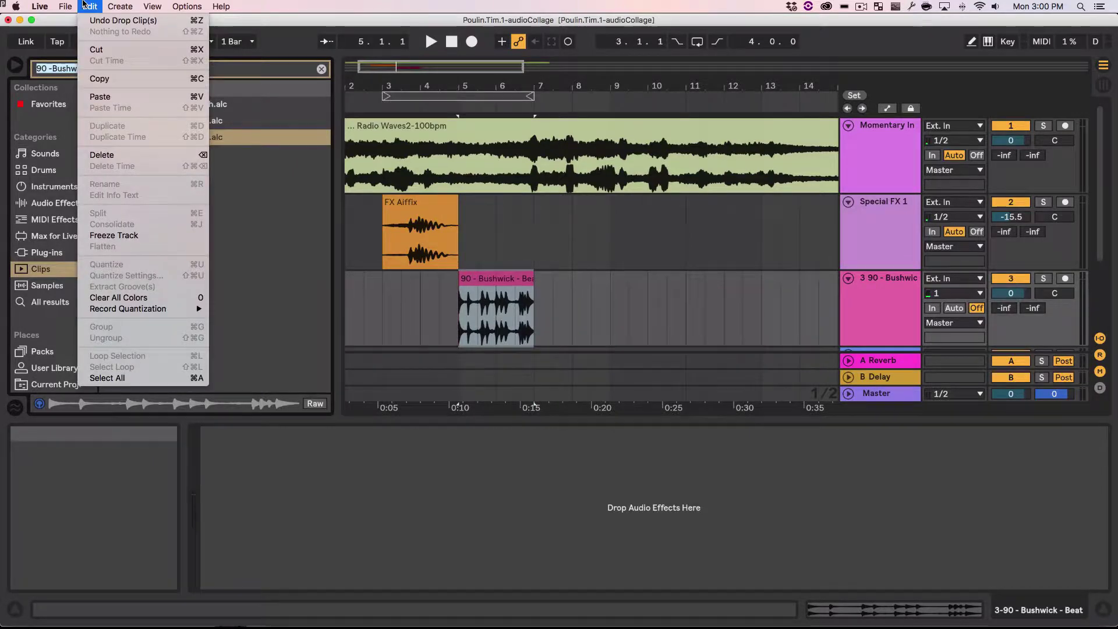
pyautogui.click(86, 6)
pyautogui.click(87, 6)
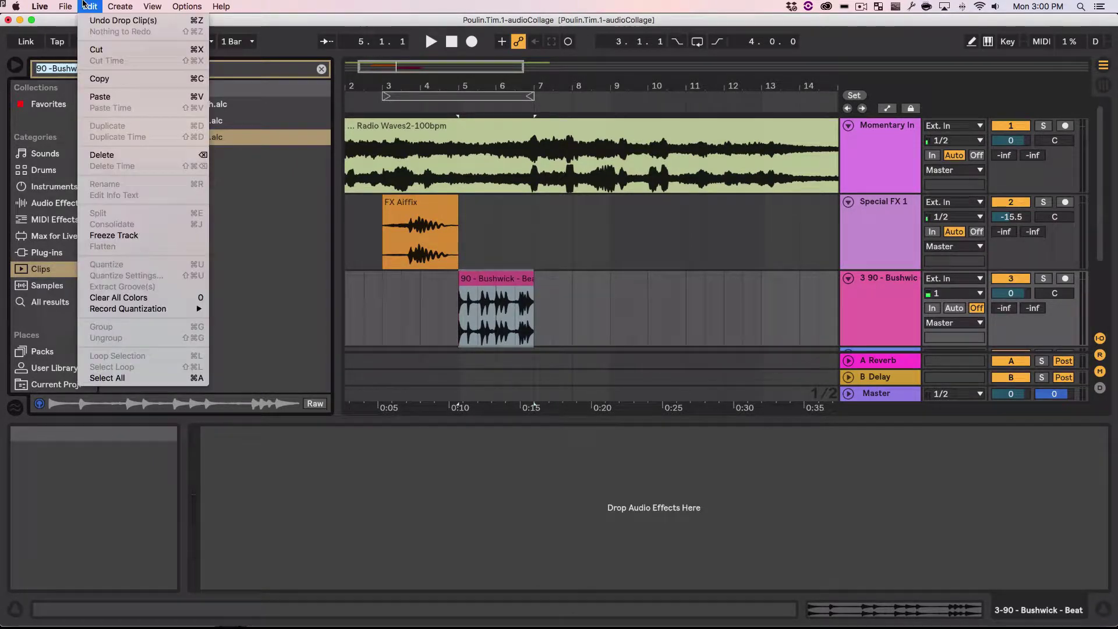
pyautogui.click(108, 97)
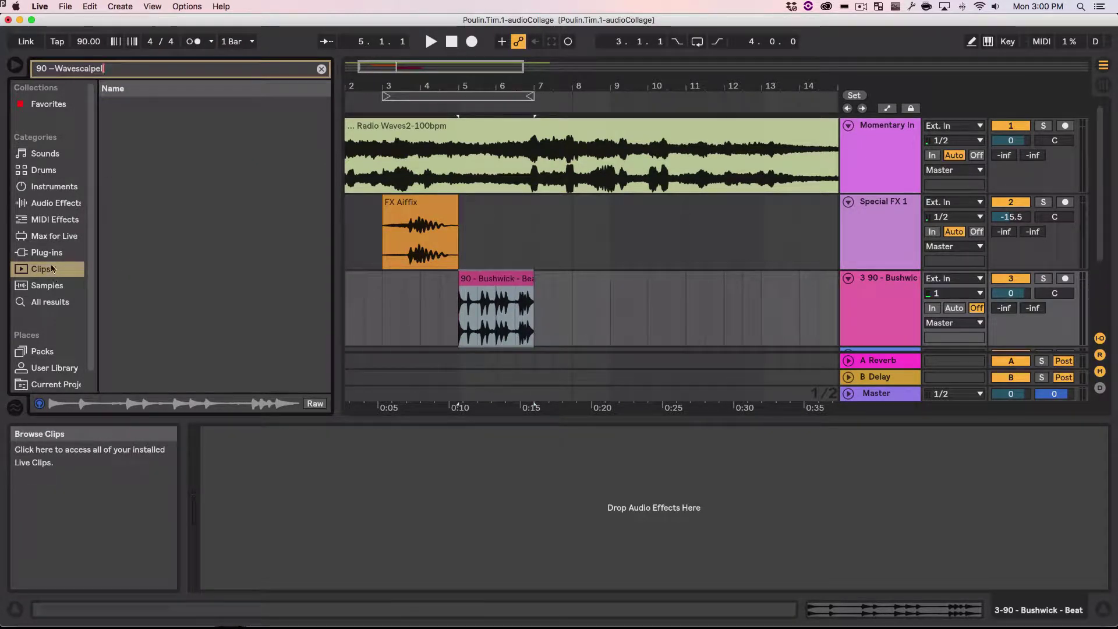
pyautogui.doubleClick(37, 70)
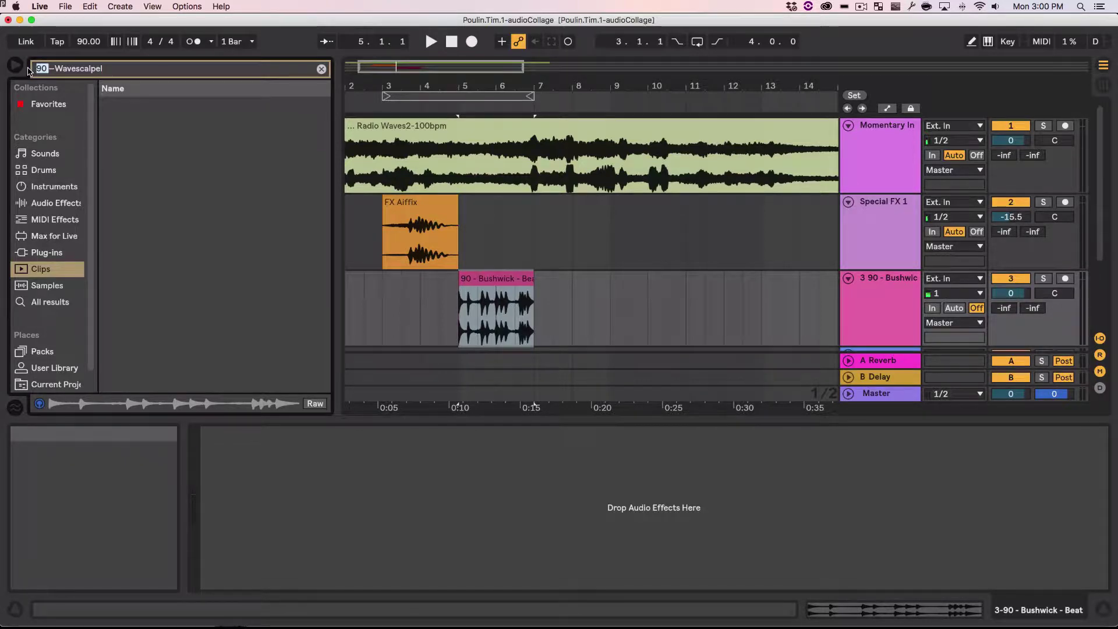
pyautogui.press('BackSpace')
pyautogui.press('BackSpace')
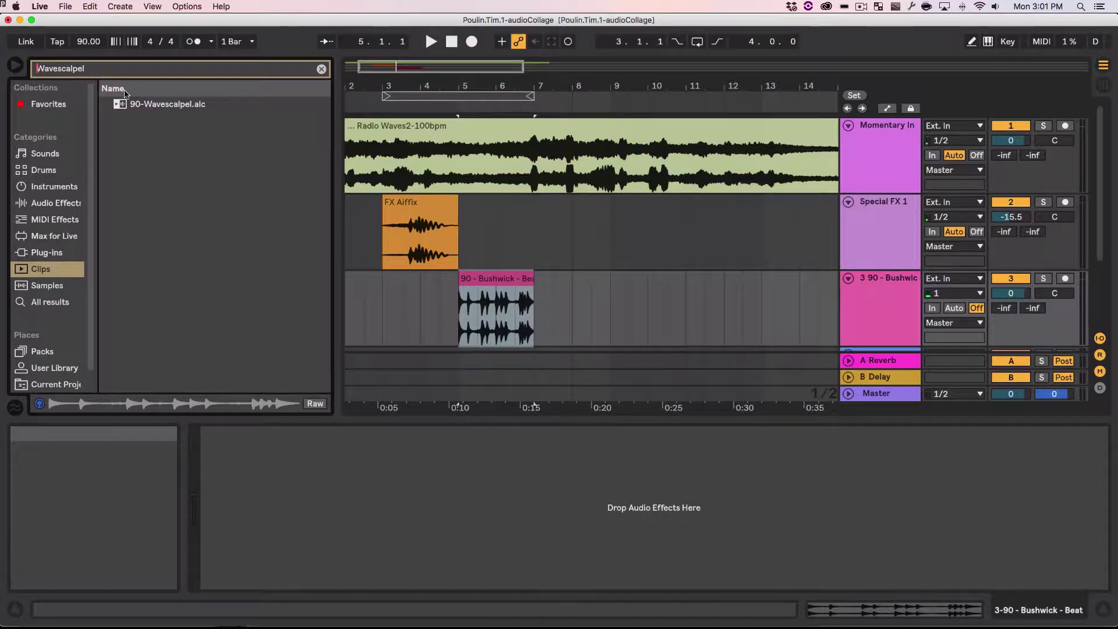
# Step: Place the 90-Wavescalpel clip on a new fourth audio track at bar 9
pyautogui.click(169, 110)
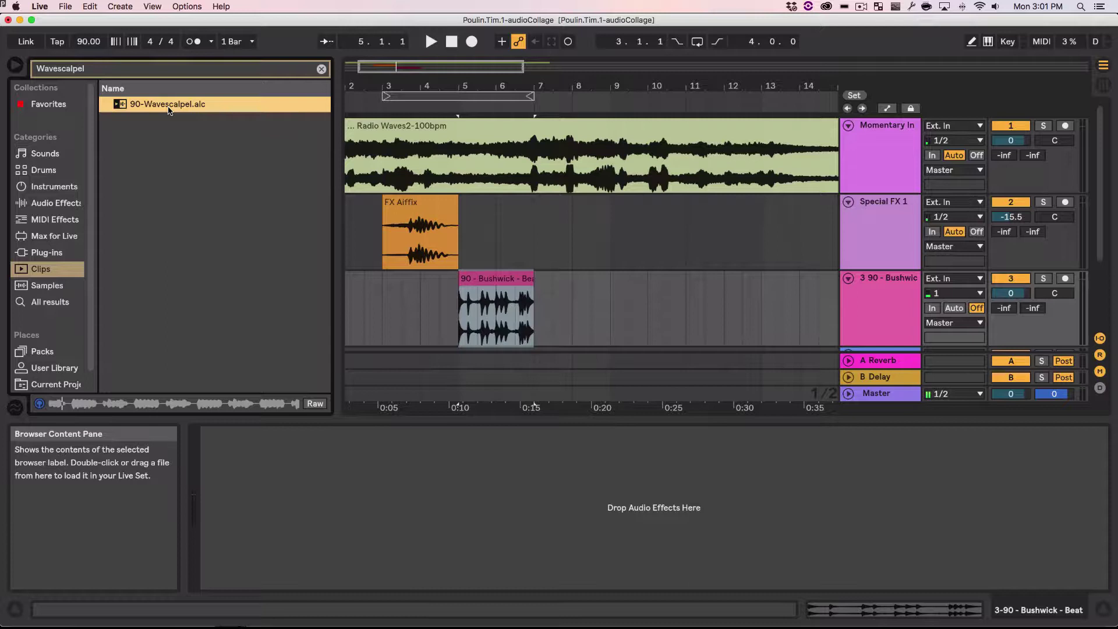
pyautogui.click(40, 268)
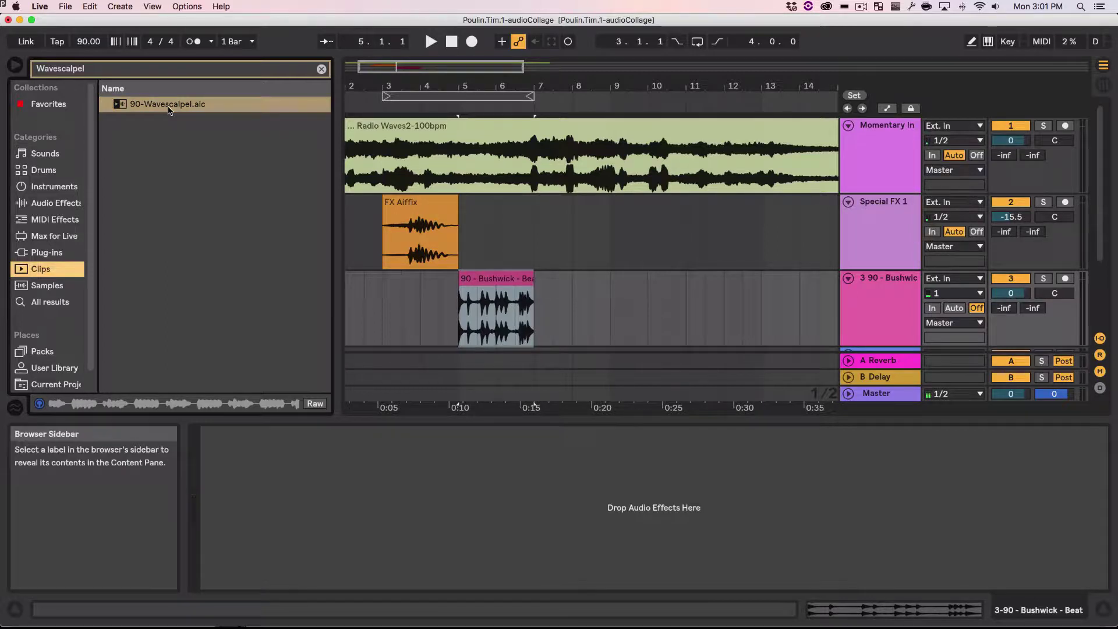
pyautogui.moveTo(128, 110); pyautogui.dragTo(605, 298)
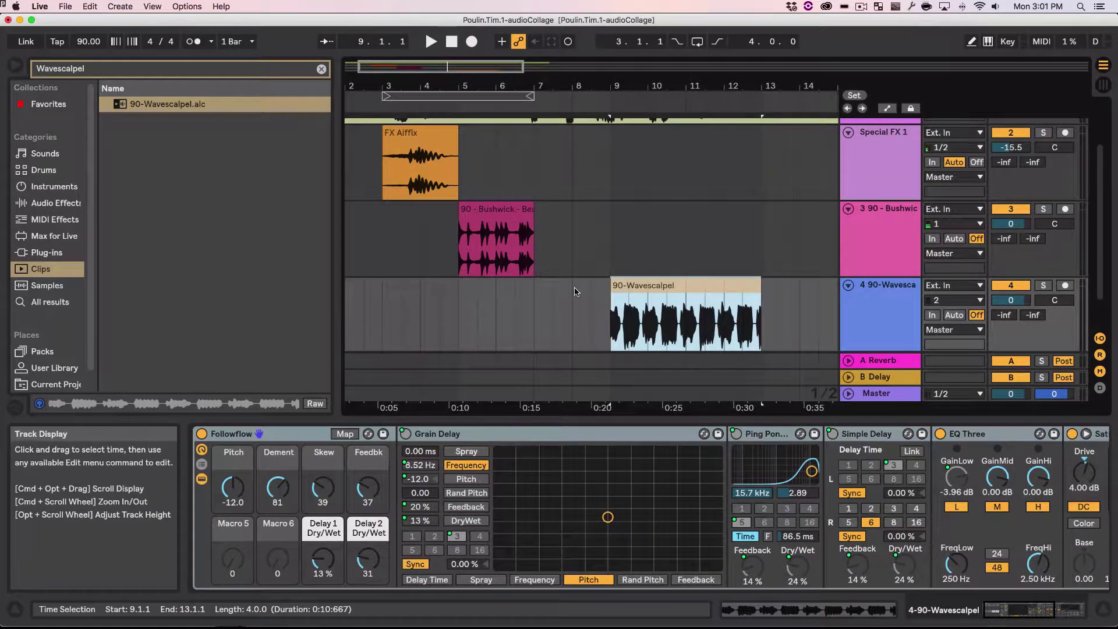
pyautogui.scroll(3, 584, 307)
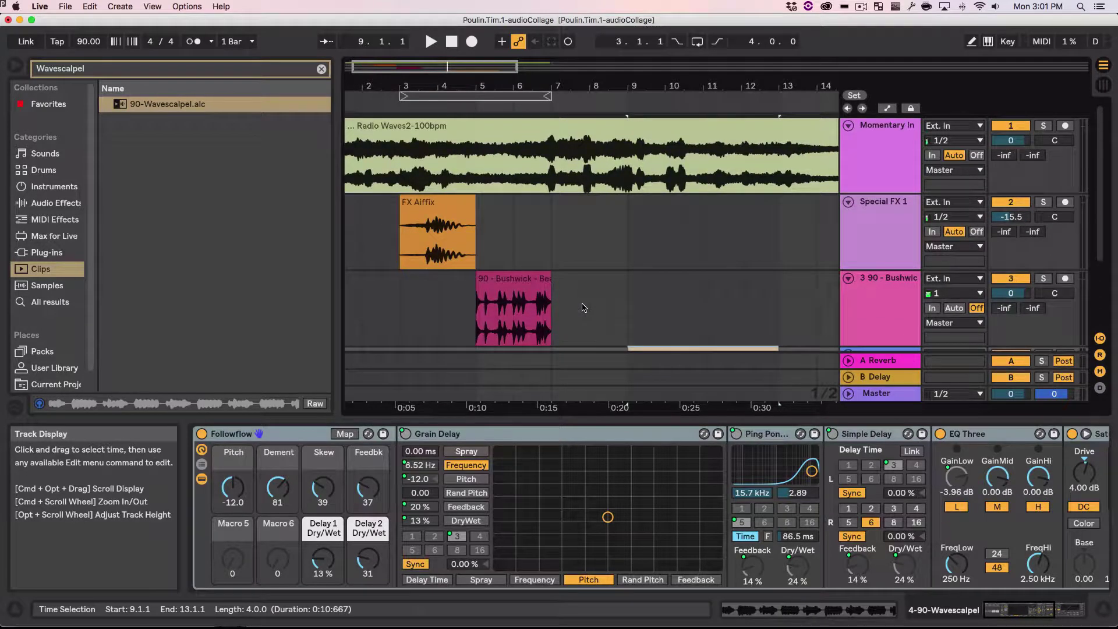
# Step: Zoom the arrangement to fit bars 1–17
pyautogui.click(152, 6)
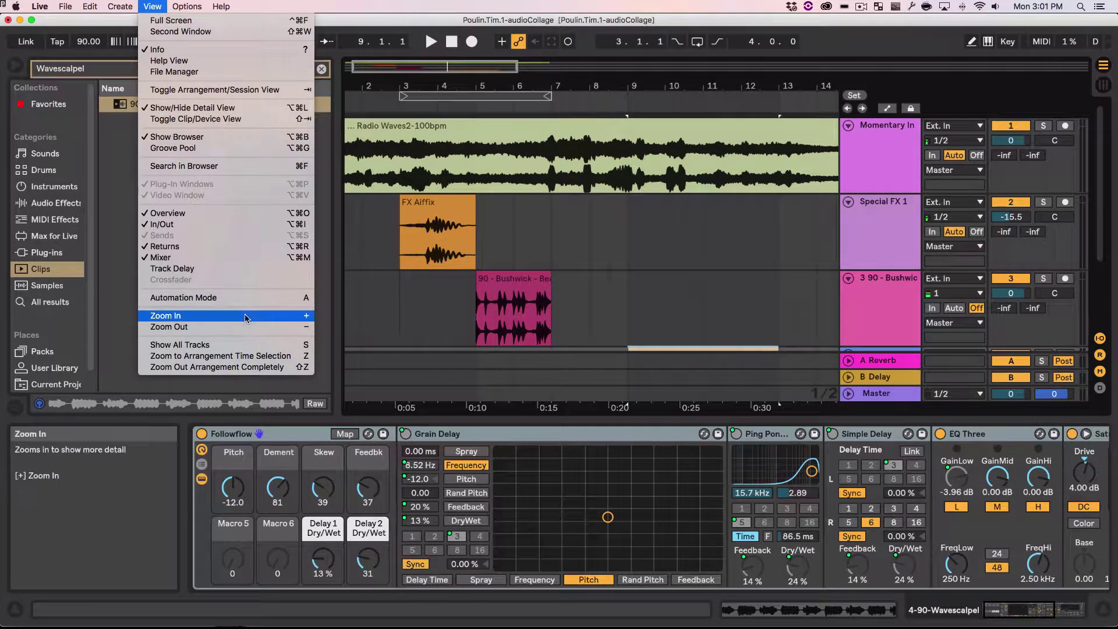
pyautogui.click(269, 368)
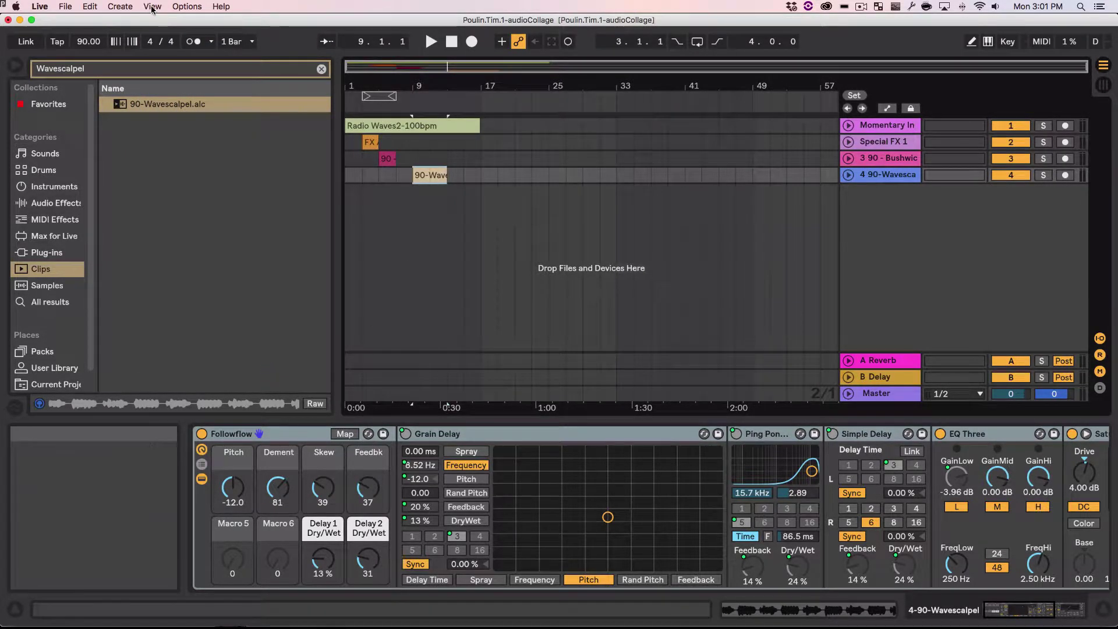
pyautogui.click(468, 214)
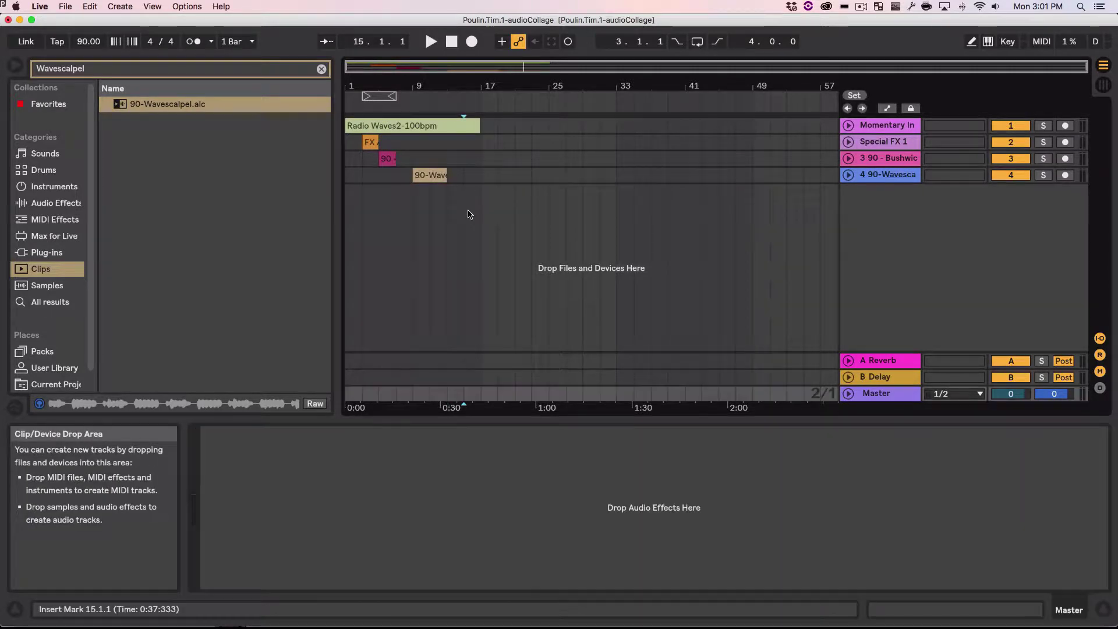
pyautogui.press('super+a')
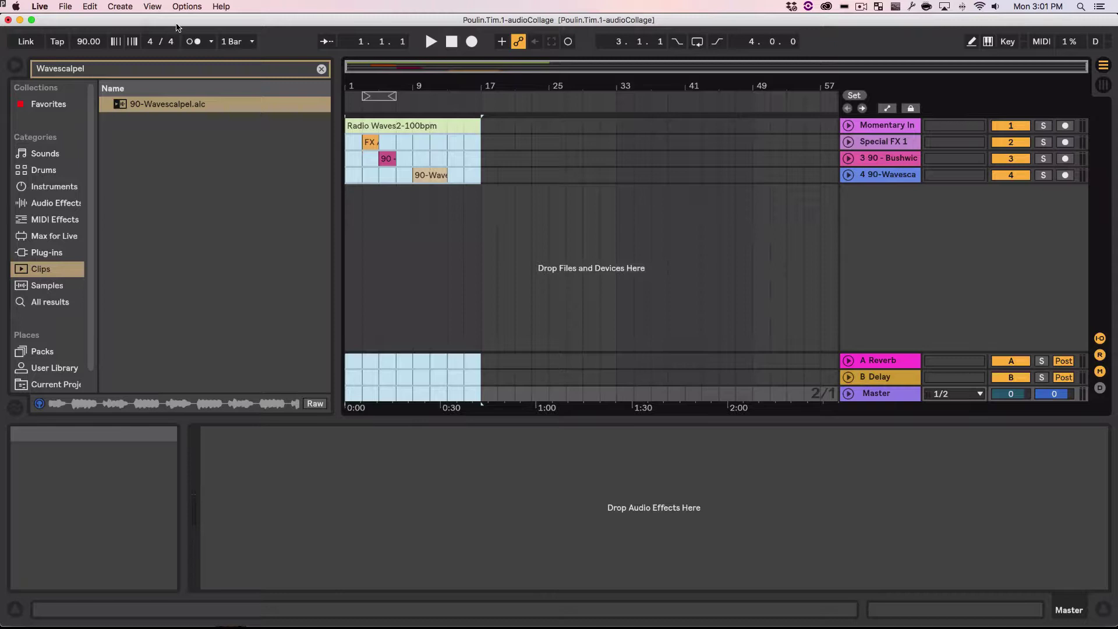
pyautogui.press('z')
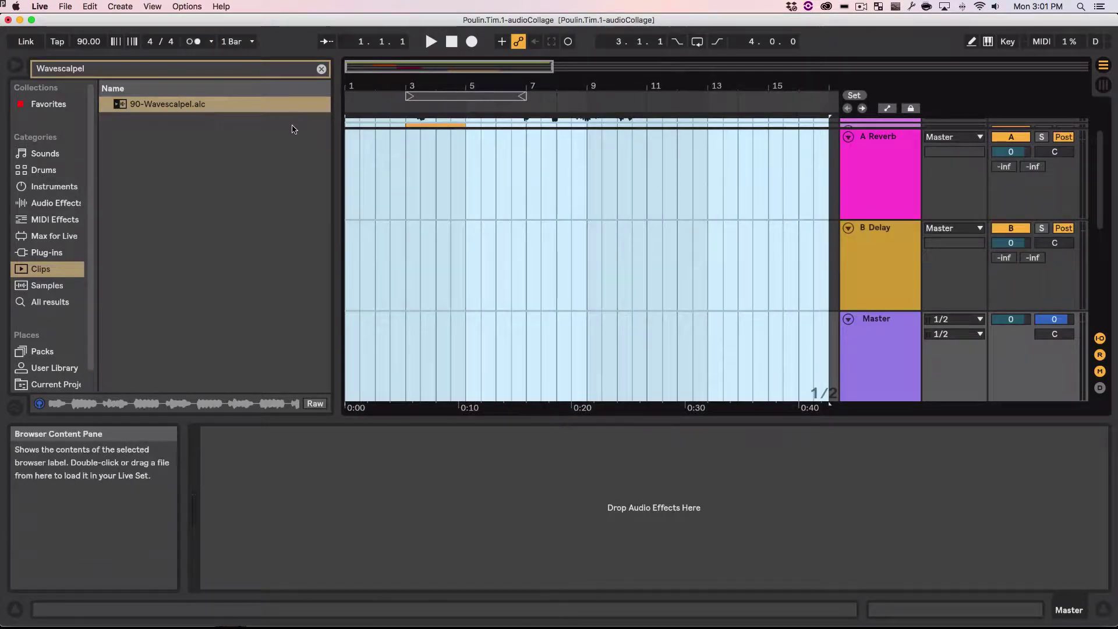
pyautogui.hscroll(2, 424, 225)
pyautogui.hscroll(10, 424, 225)
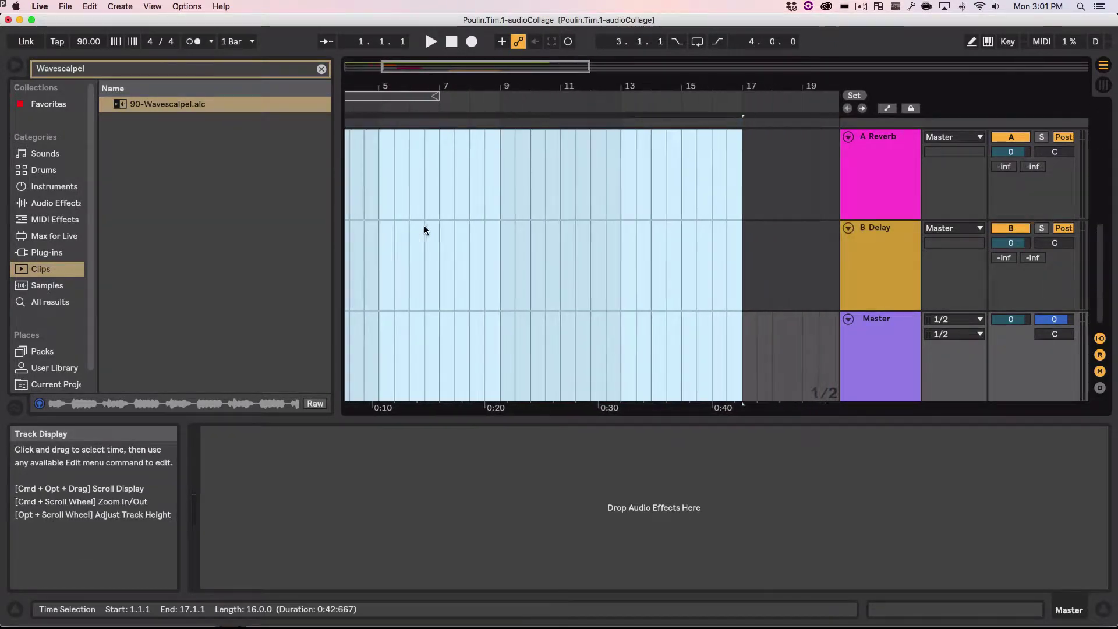
pyautogui.hscroll(-12, 748, 260)
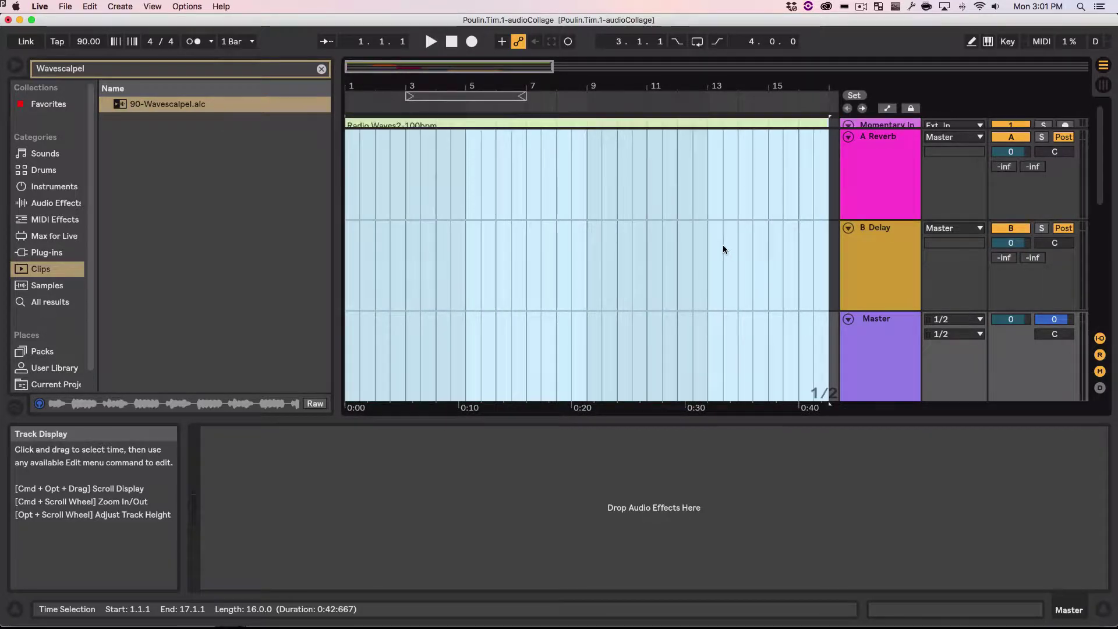
# Step: Hide the mixer, return and I/O sections and zoom to check all four tracks
pyautogui.click(1100, 371)
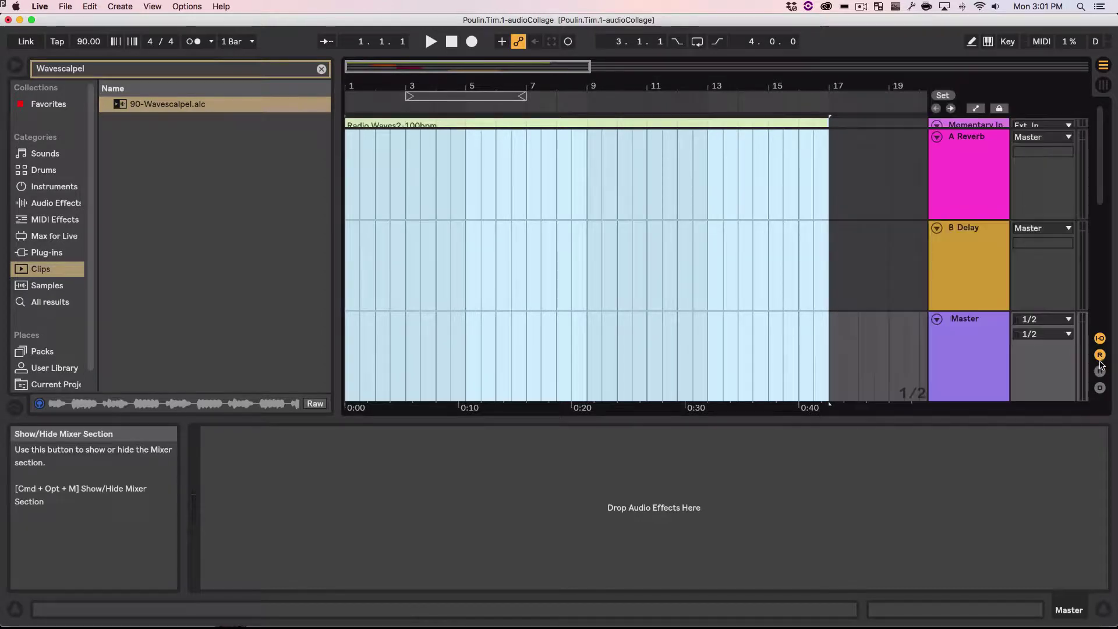
pyautogui.click(1100, 355)
pyautogui.click(1100, 339)
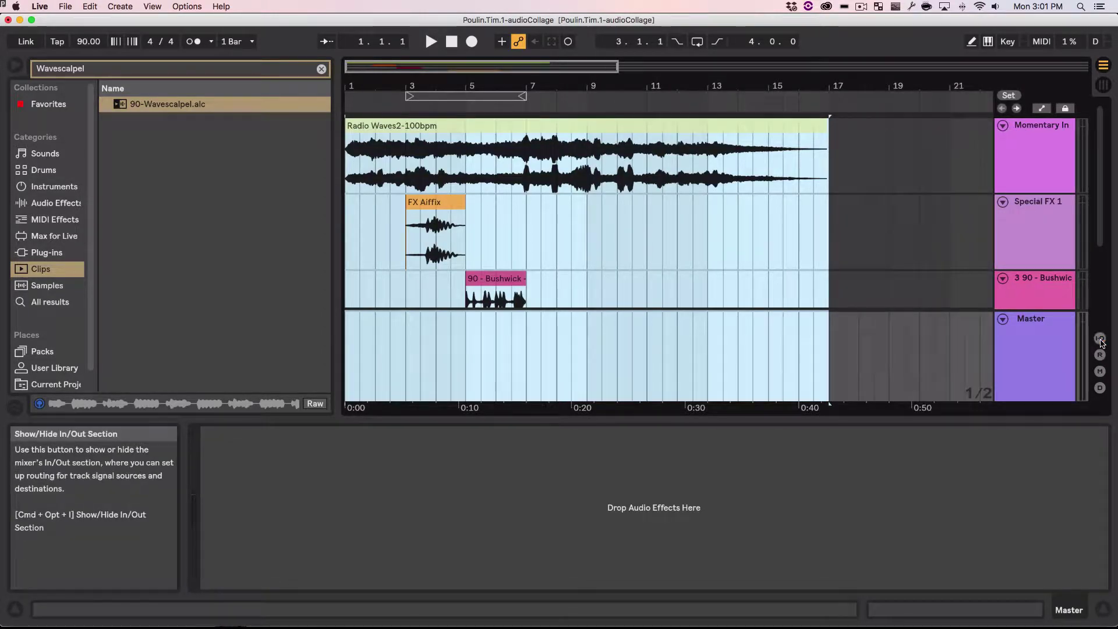
pyautogui.scroll(-2, 700, 303)
pyautogui.scroll(2, 701, 303)
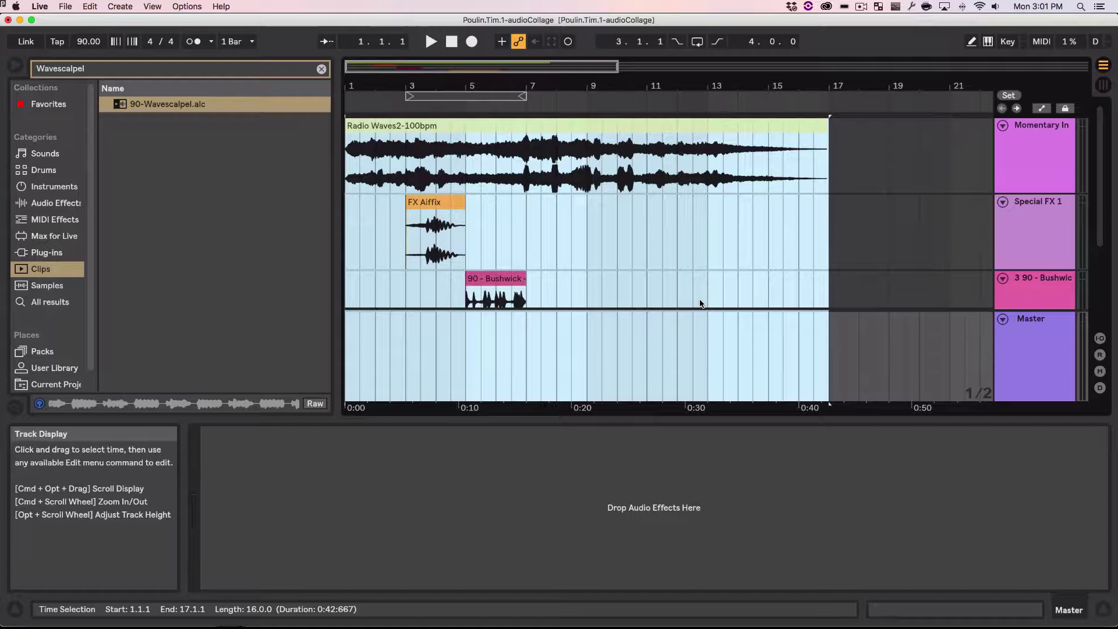
pyautogui.press('z')
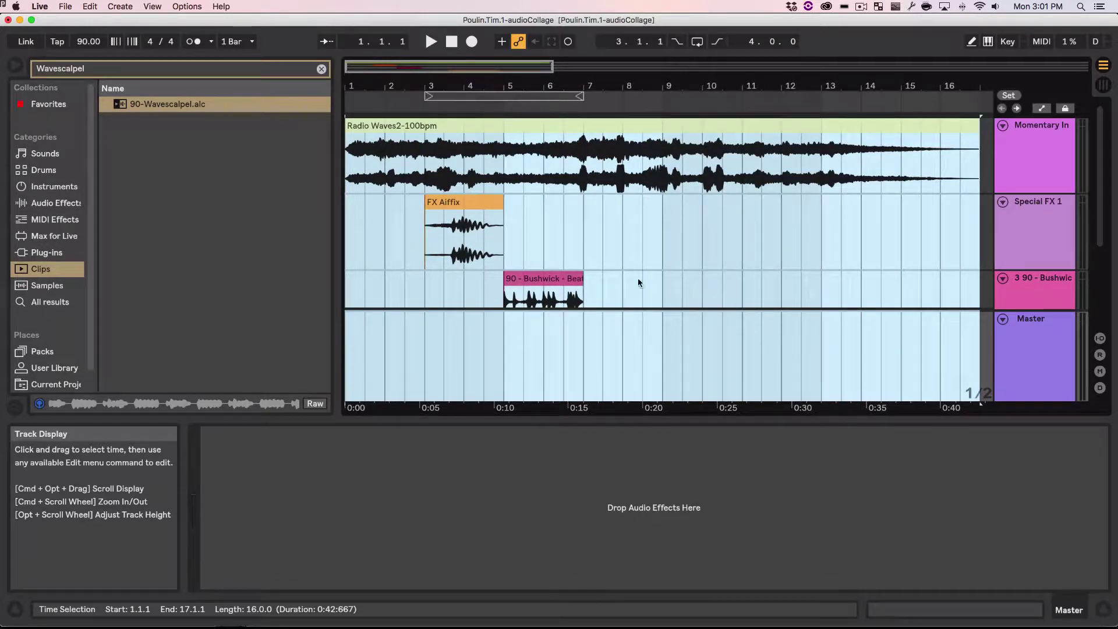
pyautogui.press('x')
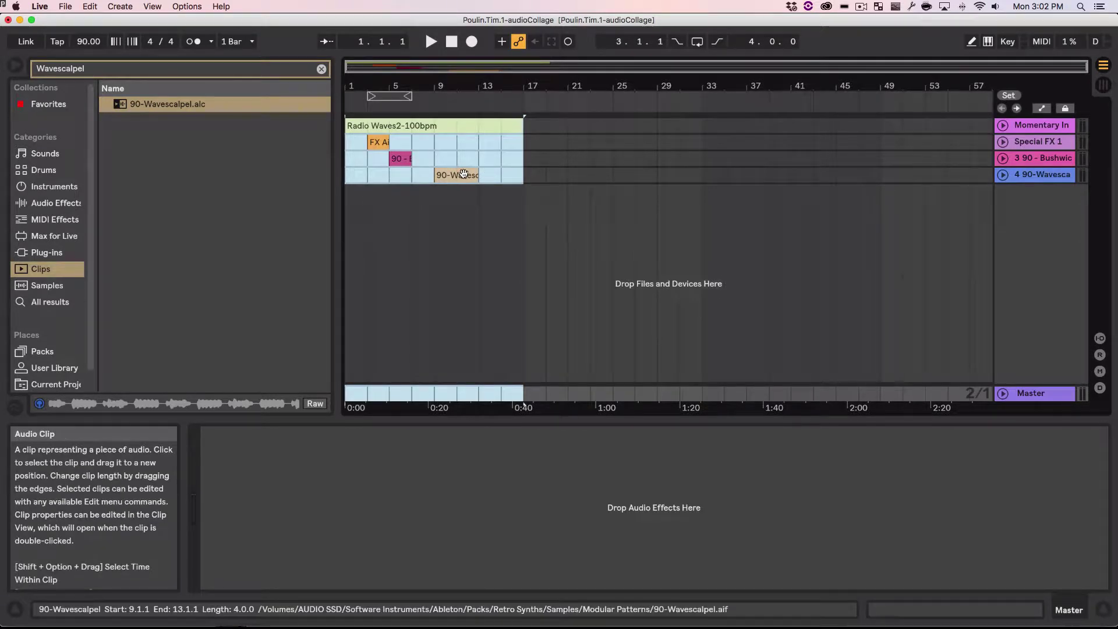
pyautogui.press('z')
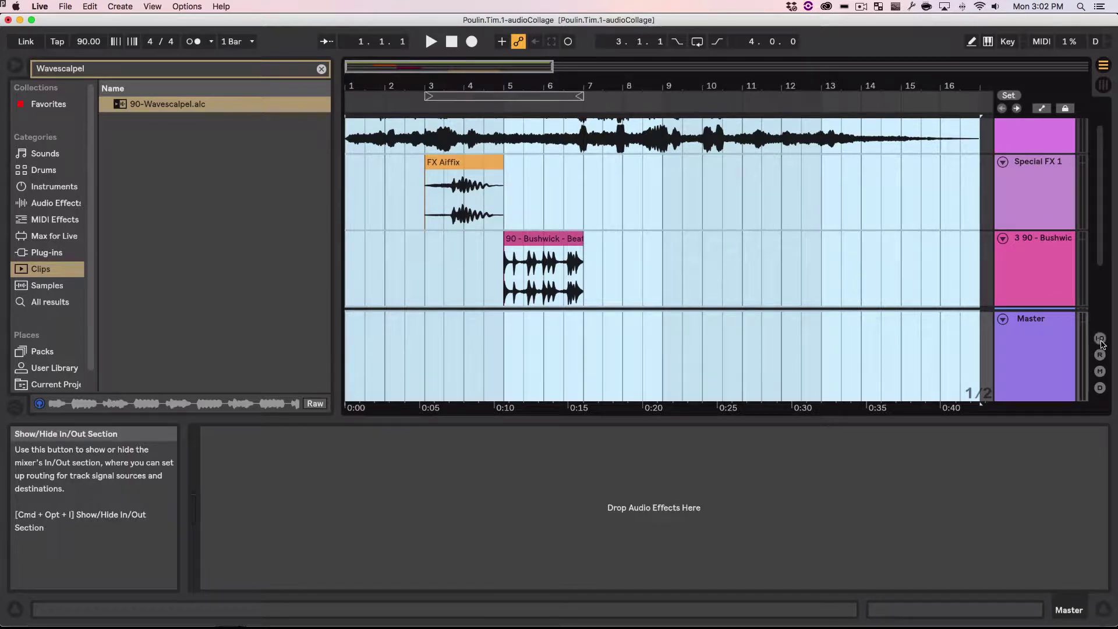
# Step: Toggle the I/O, mixer and return track sections, leaving them all hidden
pyautogui.click(1101, 339)
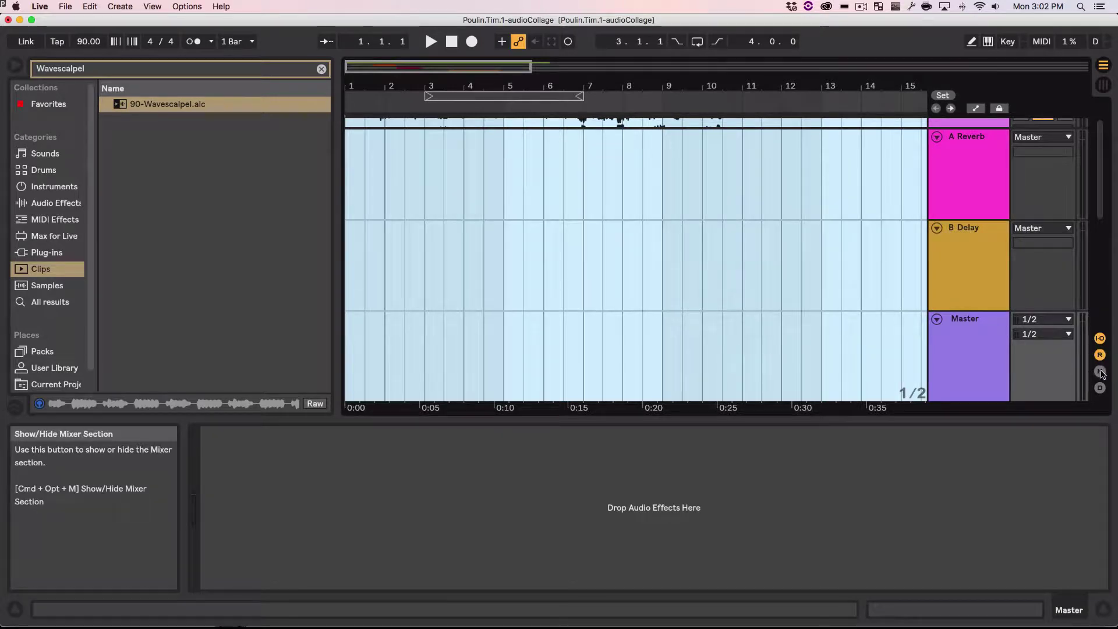
pyautogui.click(1100, 372)
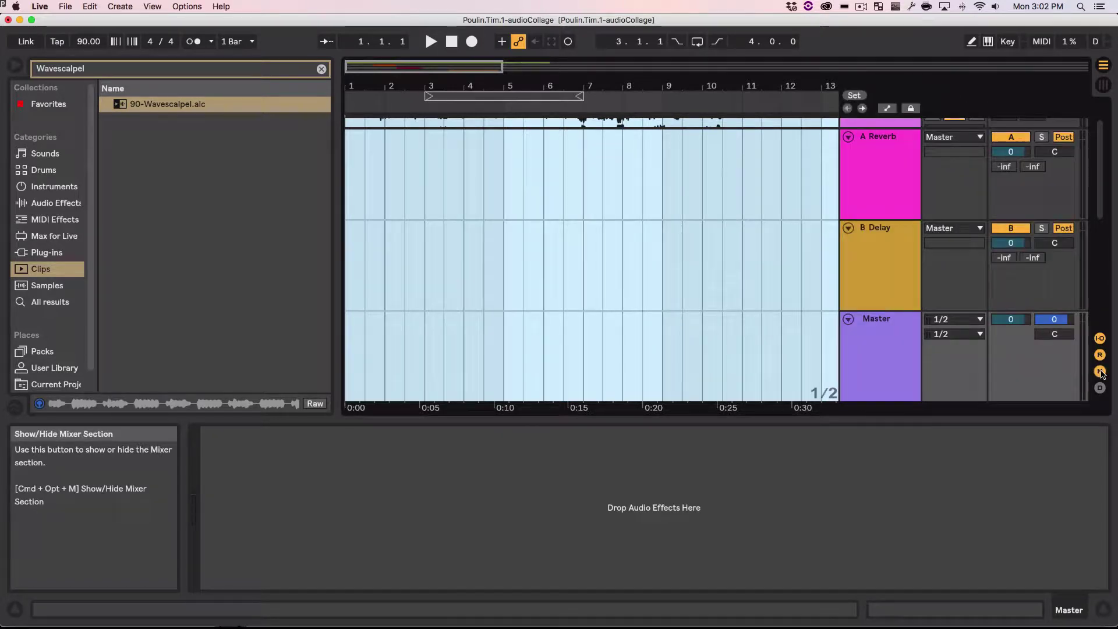
pyautogui.click(1100, 373)
pyautogui.click(1100, 355)
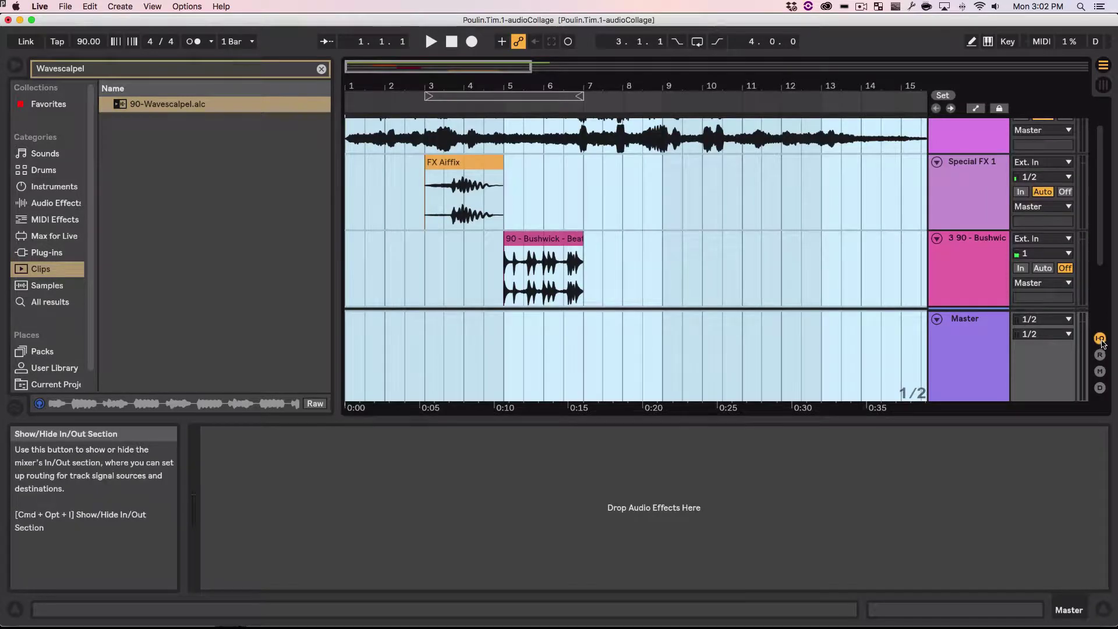
pyautogui.click(1100, 340)
# Step: Narrow the browser so all four tracks' clips show across bars 1–19
pyautogui.click(784, 274)
pyautogui.scroll(2, 790, 272)
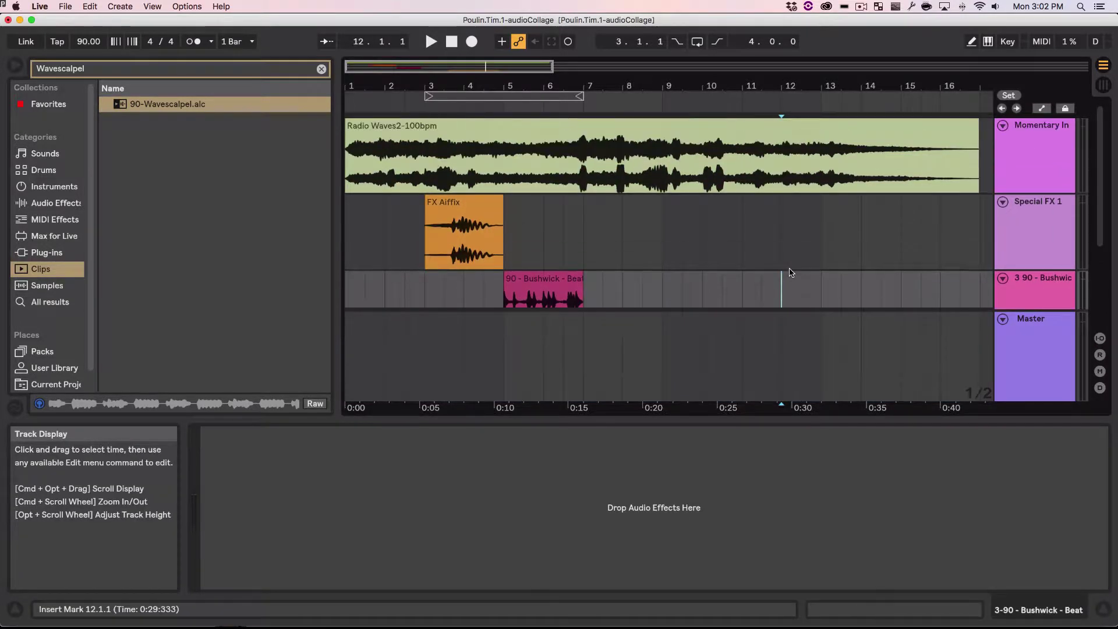
pyautogui.press('super+z')
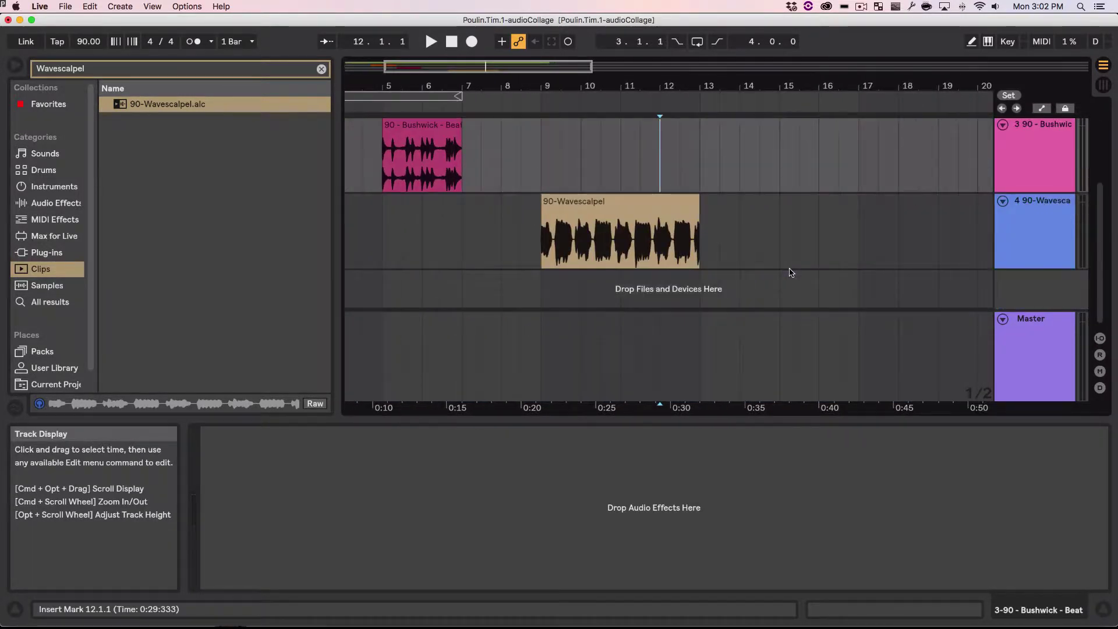
pyautogui.press('super+shift+z')
pyautogui.press('super+z')
pyautogui.press('super+shift+z')
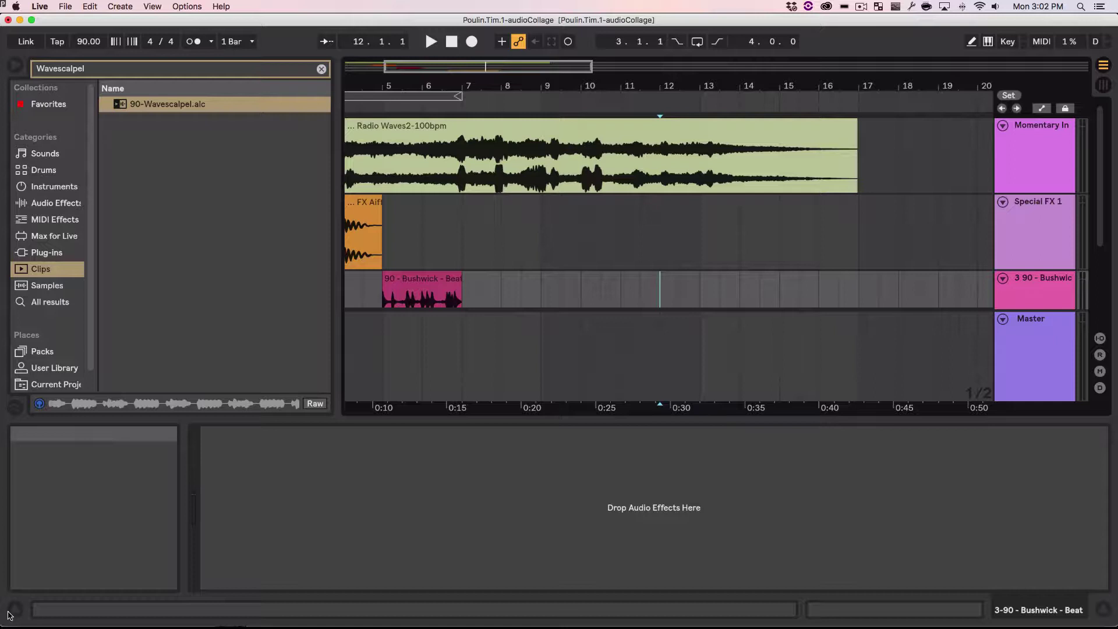
pyautogui.press('super+z')
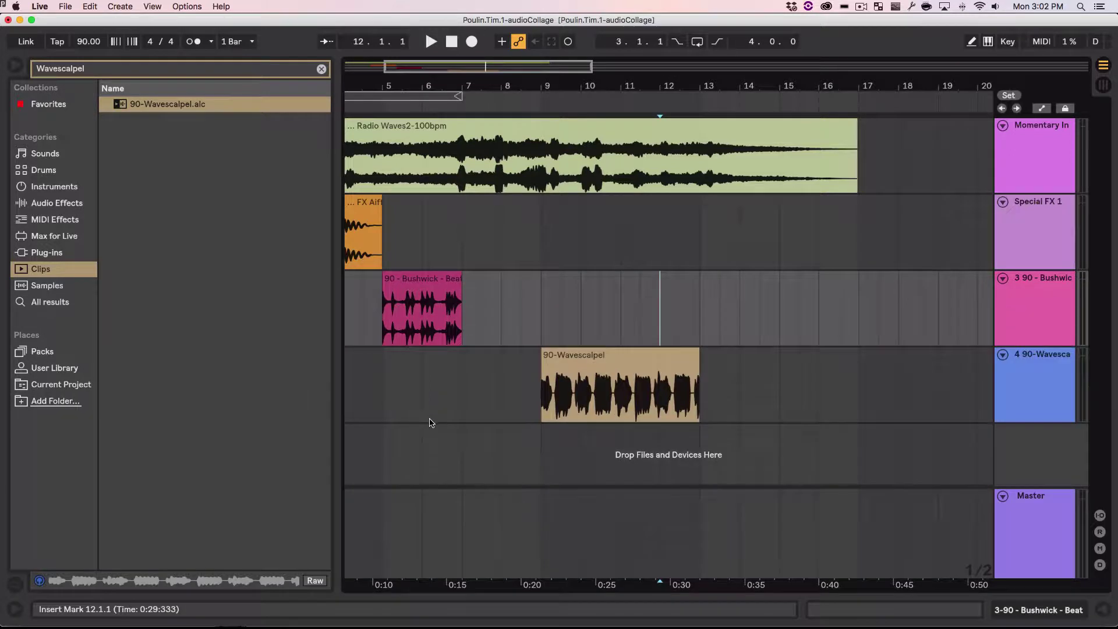
pyautogui.hscroll(-2, 693, 294)
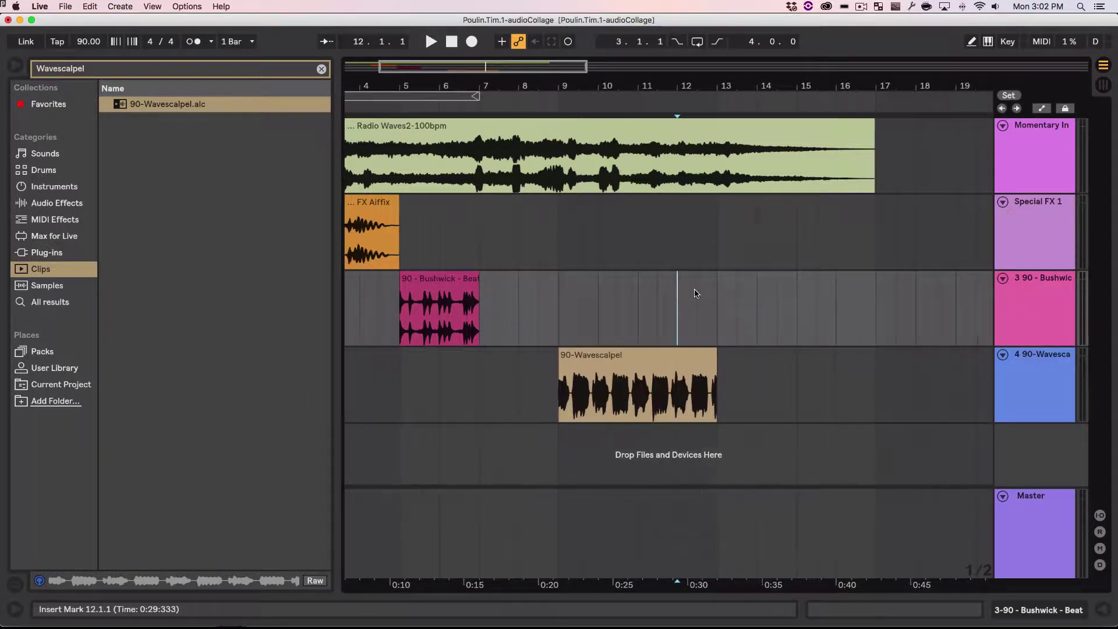
pyautogui.hscroll(-3, 694, 294)
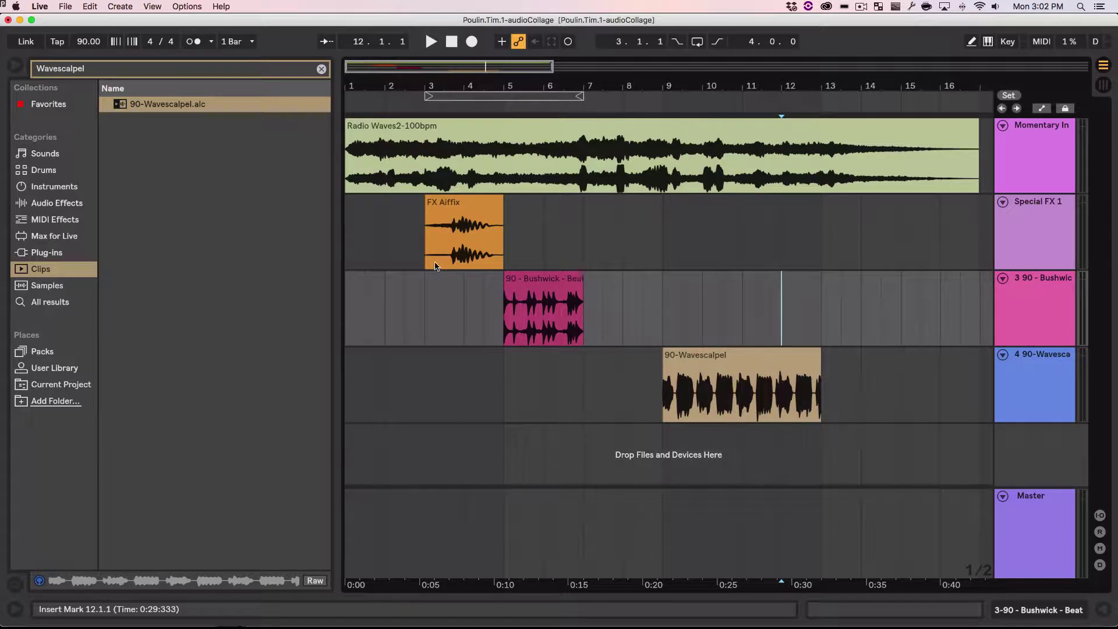
pyautogui.moveTo(332, 277); pyautogui.dragTo(233, 278)
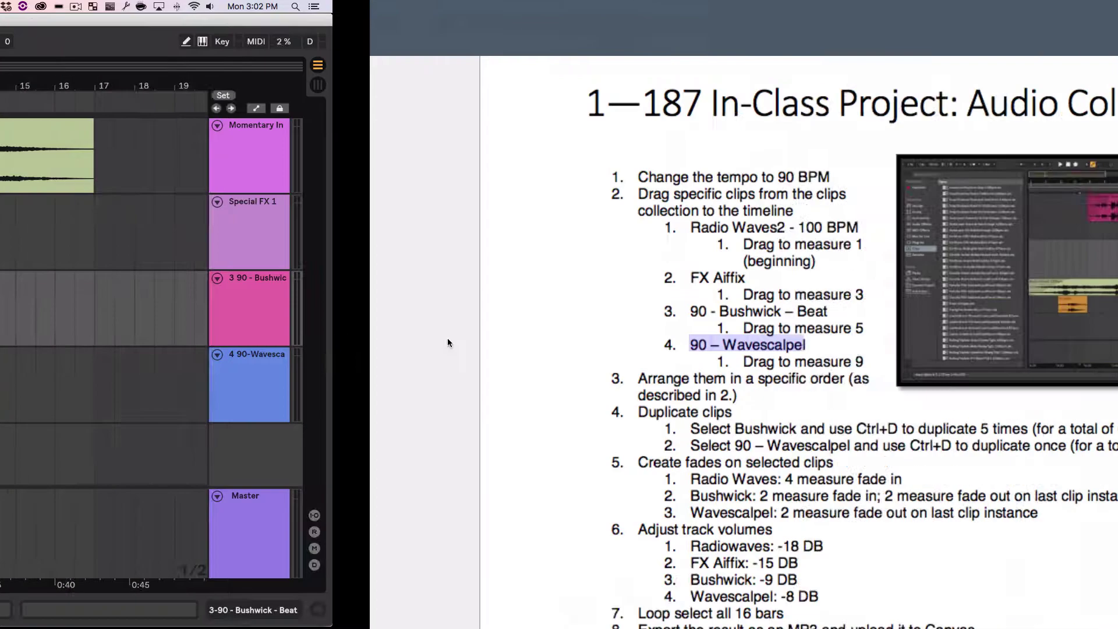
pyautogui.hotkey('ctrl', 'Right')
pyautogui.click(390, 406)
pyautogui.scroll(-3, 390, 406)
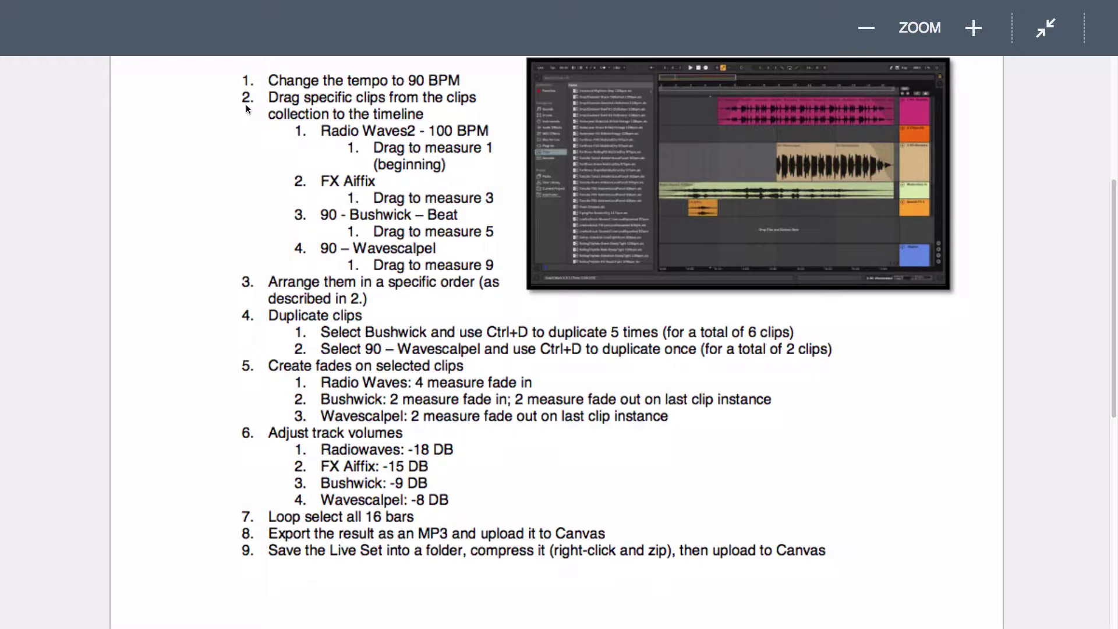
pyautogui.moveTo(245, 96); pyautogui.dragTo(495, 265)
pyautogui.click(443, 296)
pyautogui.scroll(-1, 393, 309)
pyautogui.scroll(-2, 394, 309)
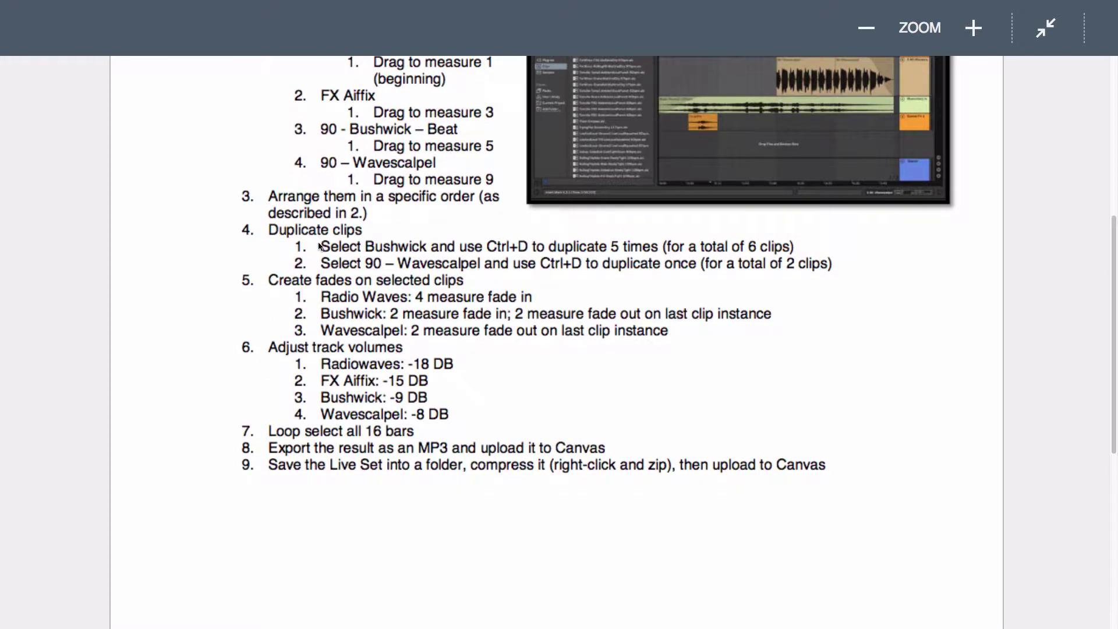
pyautogui.moveTo(319, 246); pyautogui.dragTo(531, 248)
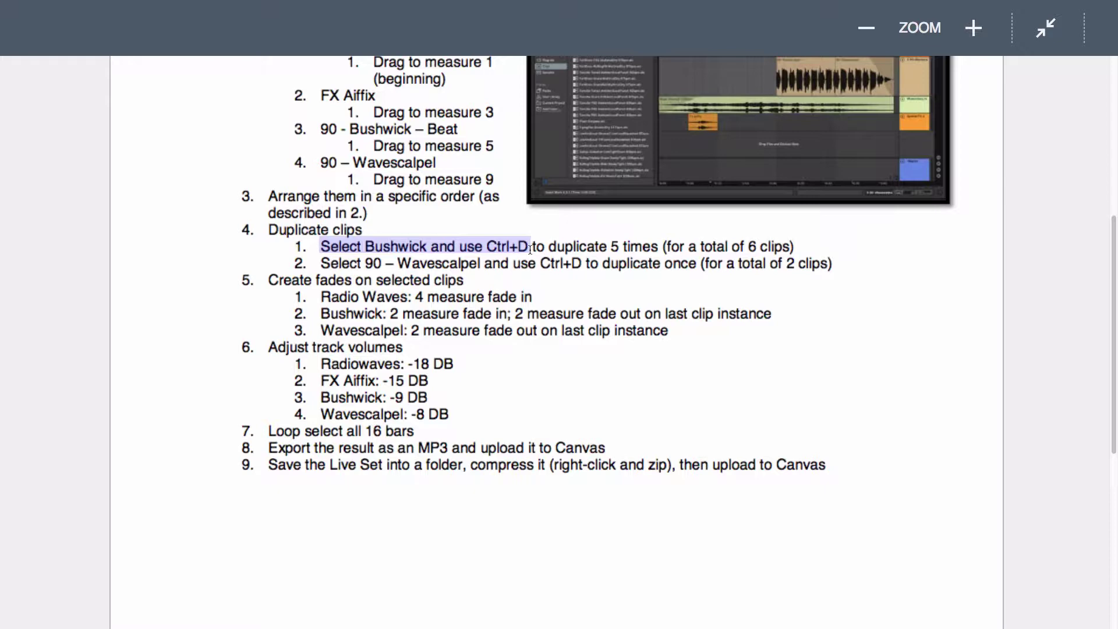
pyautogui.click(530, 249)
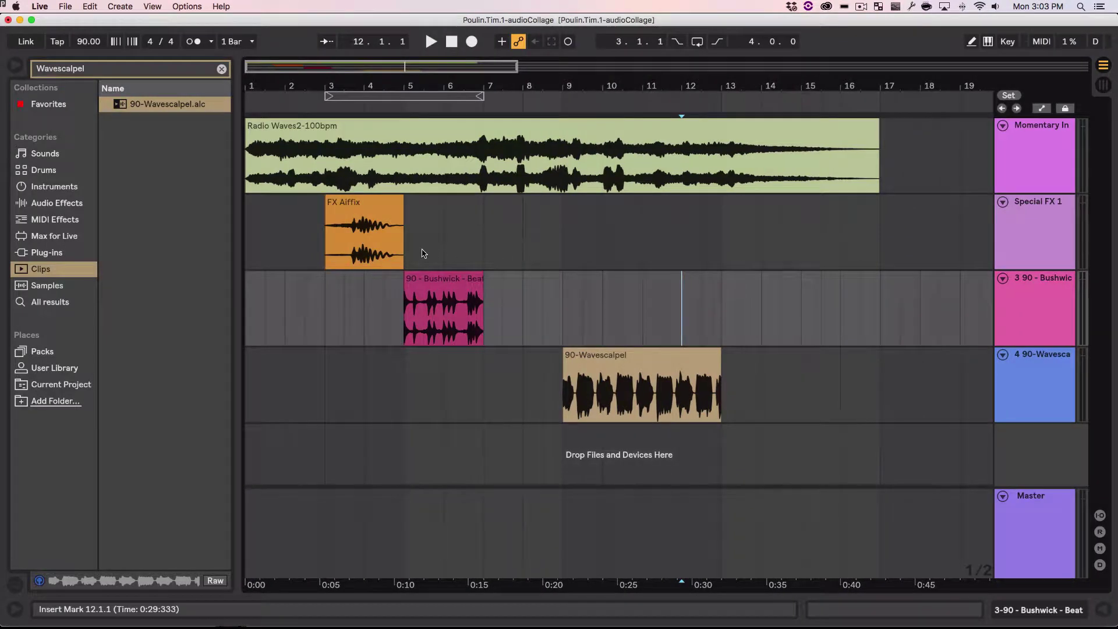
# Step: Duplicate the 90 - Bushwick - Beat clip along its track up to bar 17
pyautogui.click(429, 280)
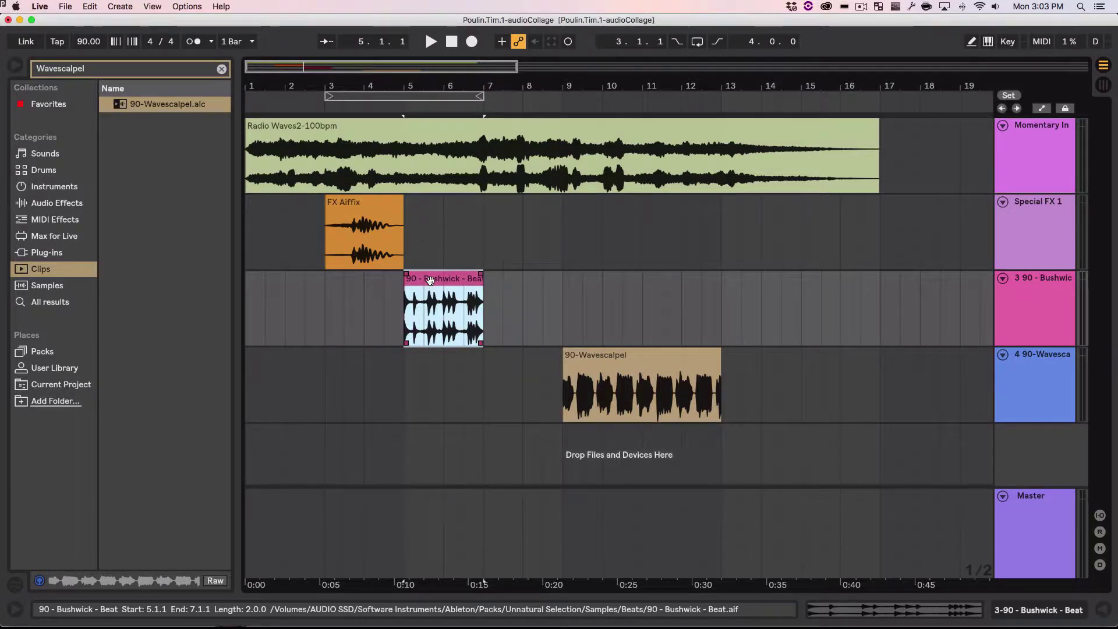
pyautogui.click(90, 7)
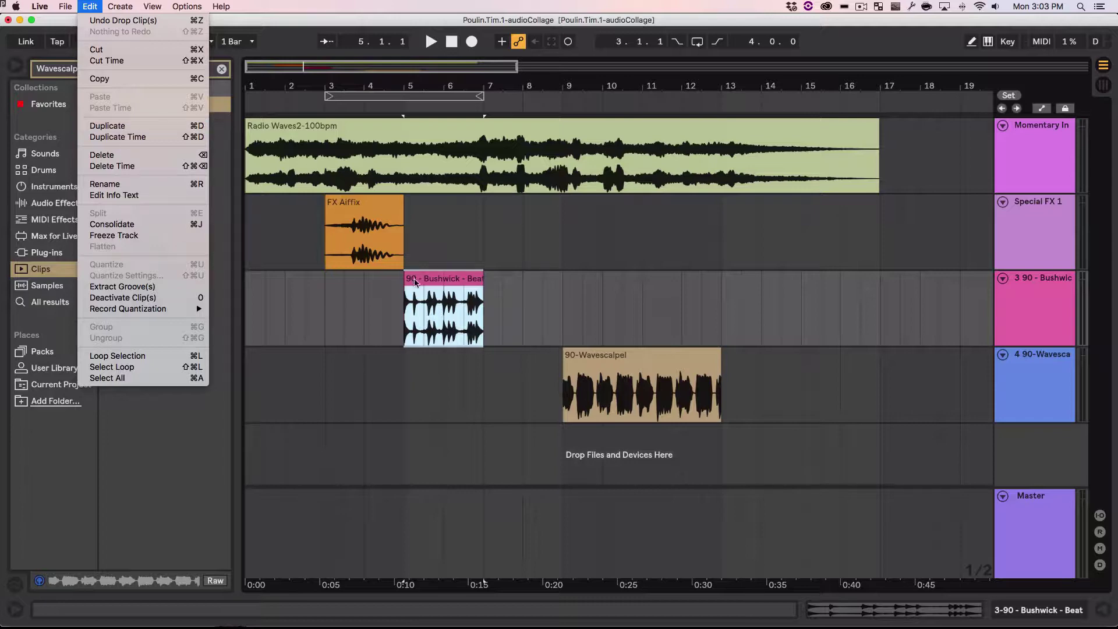
pyautogui.click(437, 289)
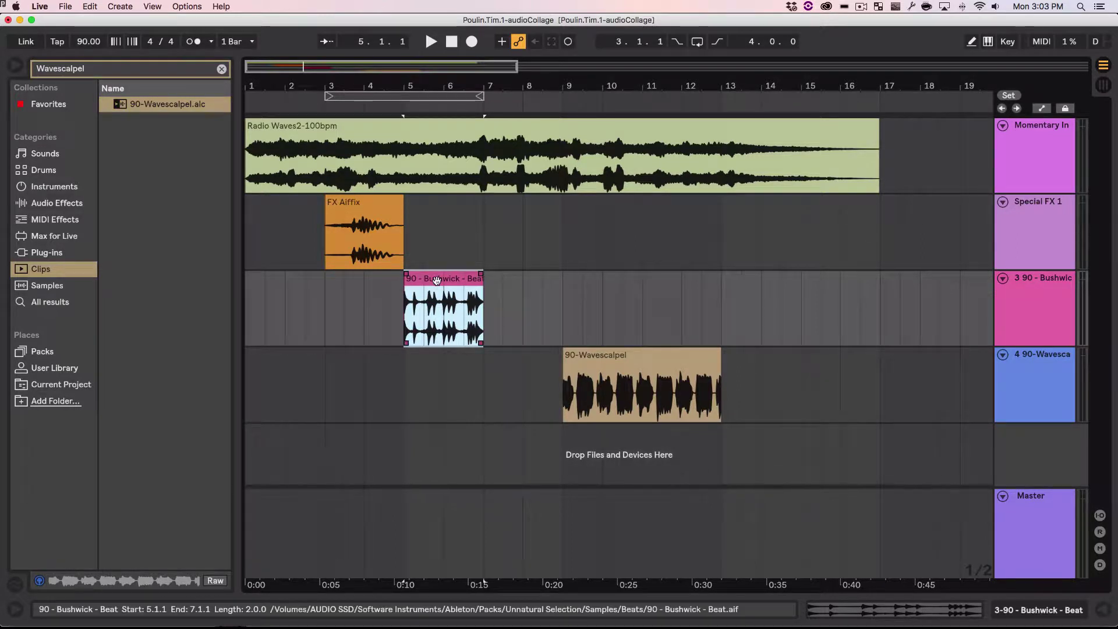
pyautogui.press('super+d')
pyautogui.press('super+d')
pyautogui.press('super+d')
pyautogui.press('super+d')
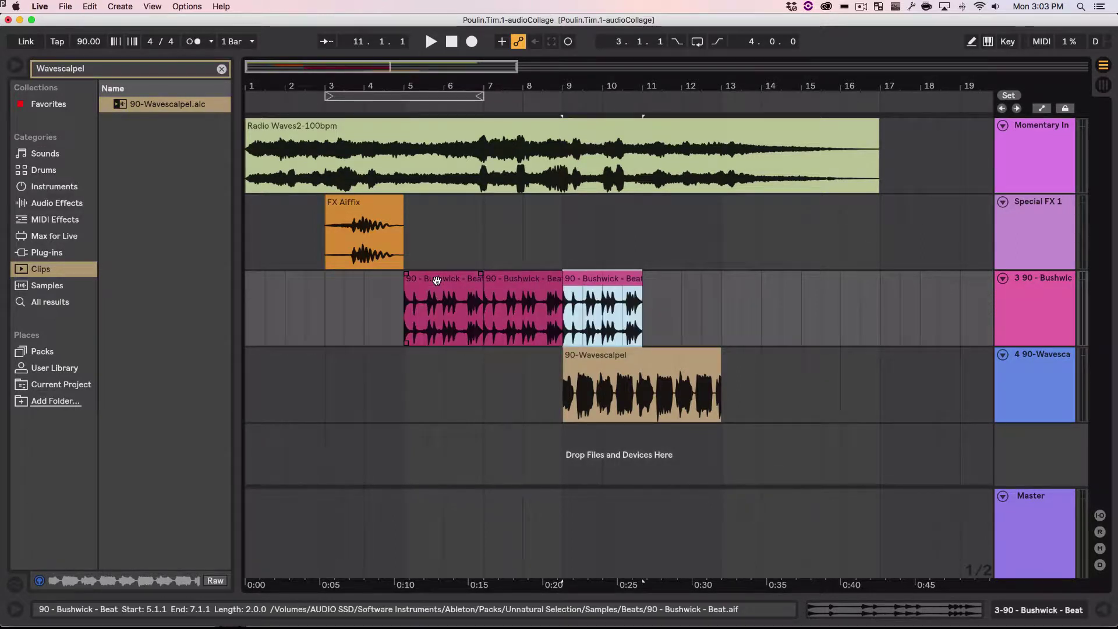
pyautogui.press('super+d')
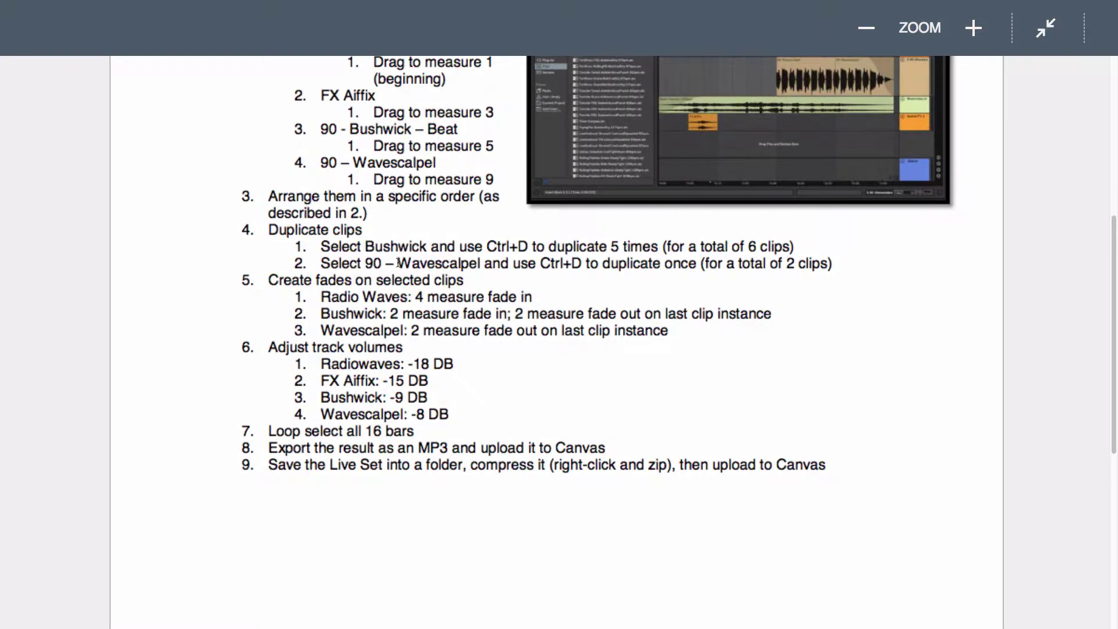
# Step: Duplicate the 90-Wavescalpel clip once, right after itself
pyautogui.moveTo(399, 263); pyautogui.dragTo(629, 270)
pyautogui.click(686, 273)
pyautogui.hotkey('ctrl', 'Left')
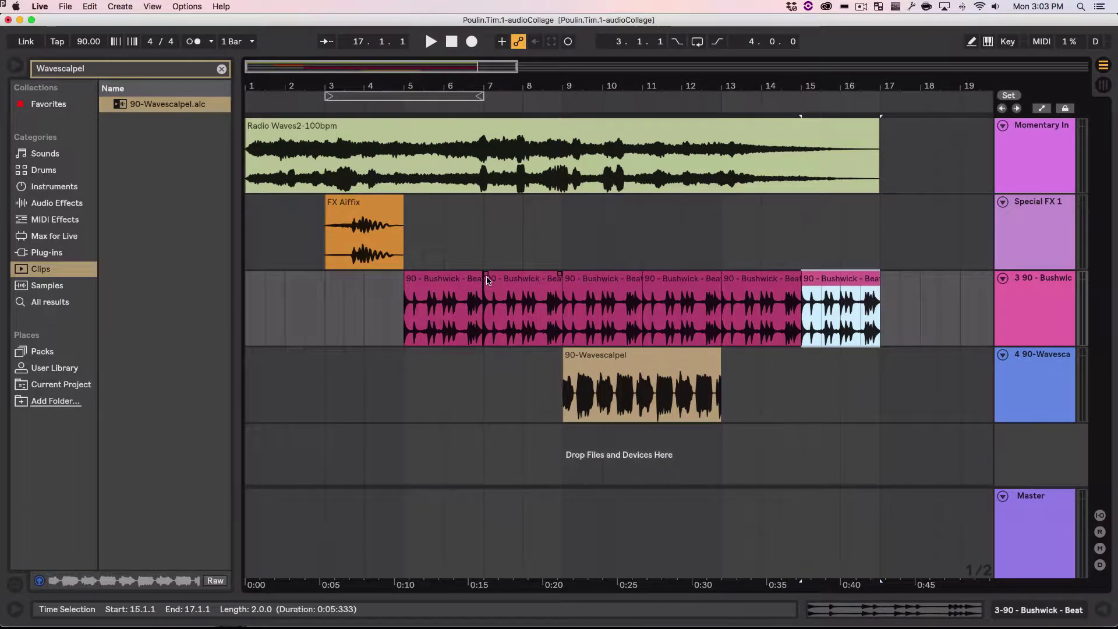
pyautogui.click(633, 370)
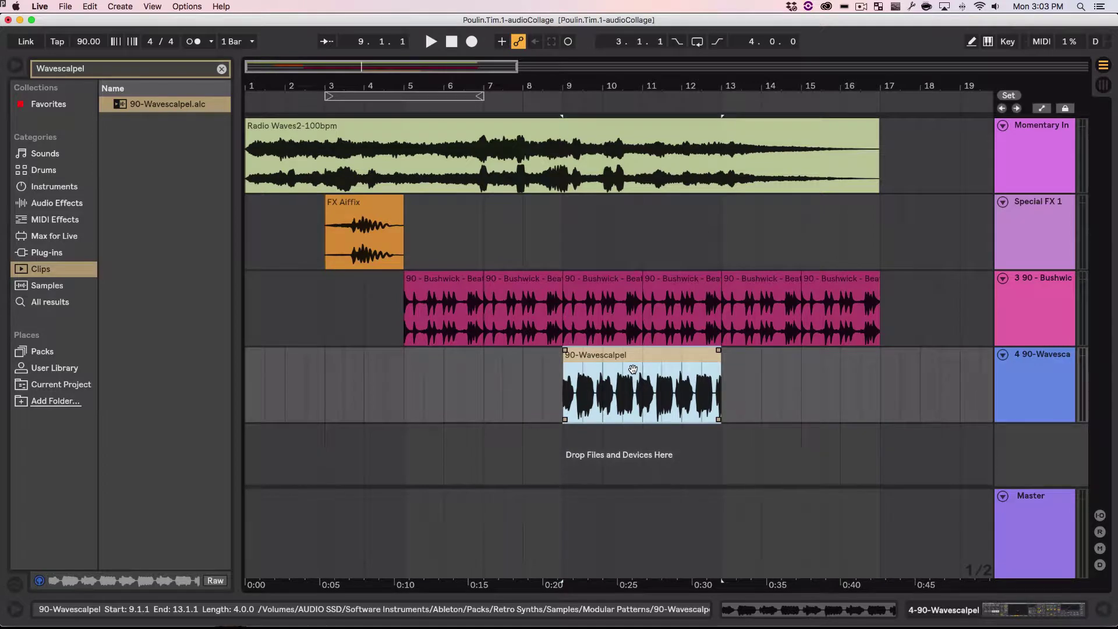
pyautogui.hotkey('ctrl', 'd')
# Step: Review the fade steps in the assignment instructions, then come back to Live
pyautogui.hotkey('ctrl', 'Right')
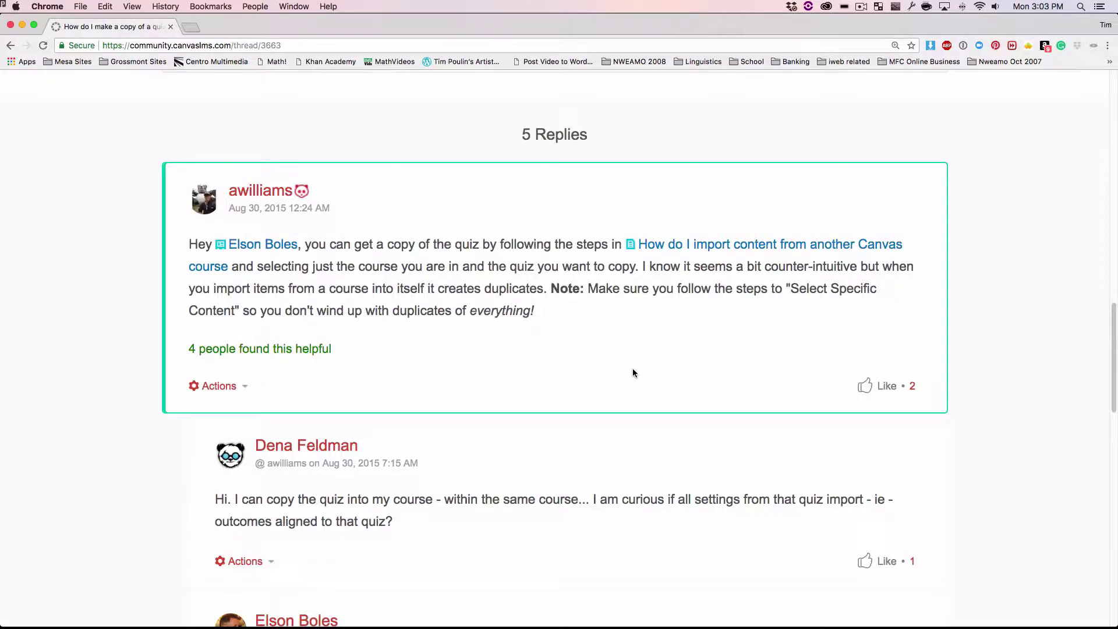
pyautogui.hotkey('ctrl', 'Right')
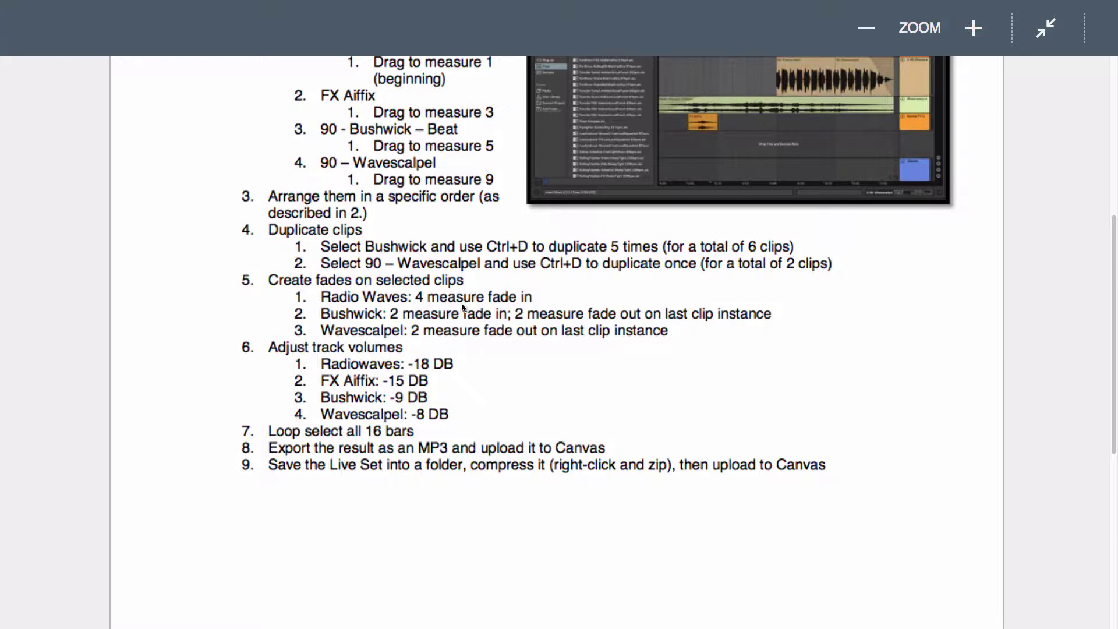
pyautogui.hotkey('ctrl', 'Left')
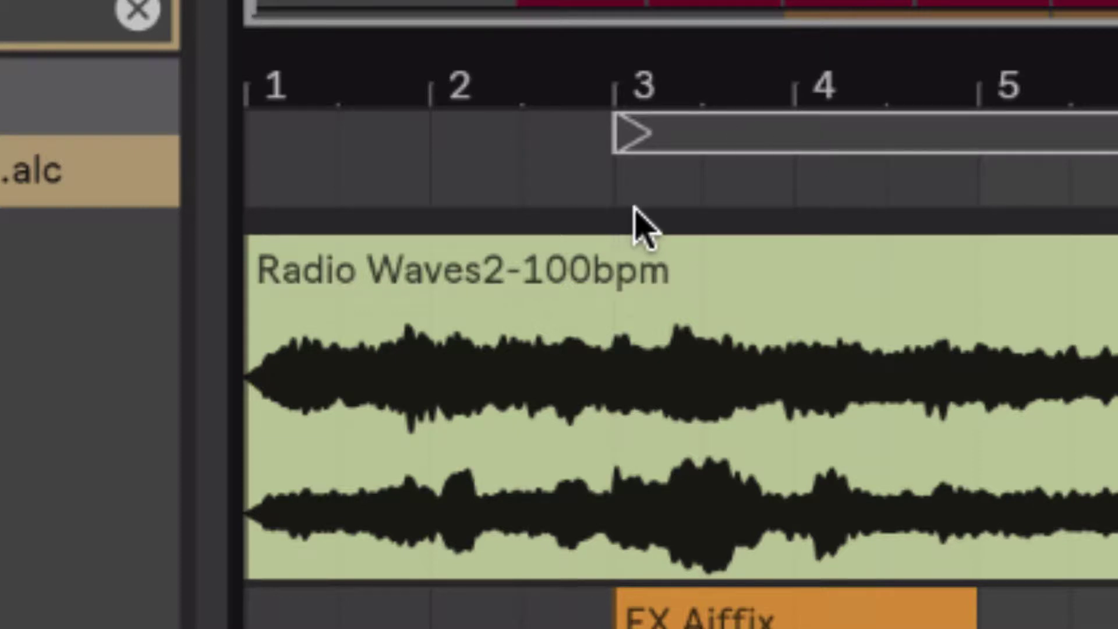
# Step: Fade the Radio Waves2-100bpm clip in over about four bars and play it back
pyautogui.moveTo(343, 300)
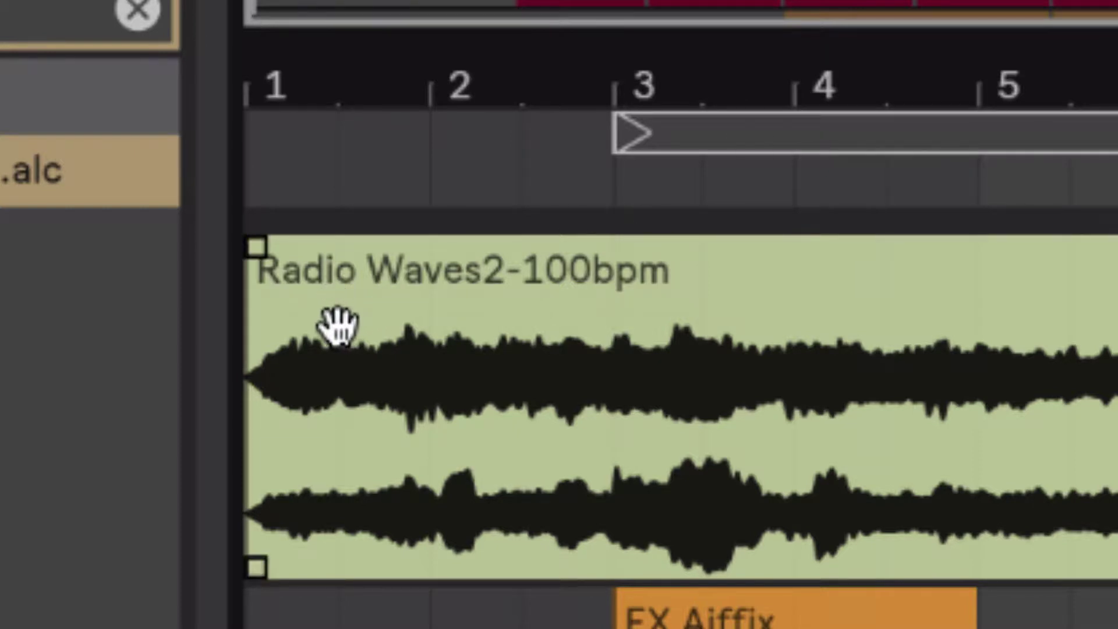
pyautogui.click(386, 367)
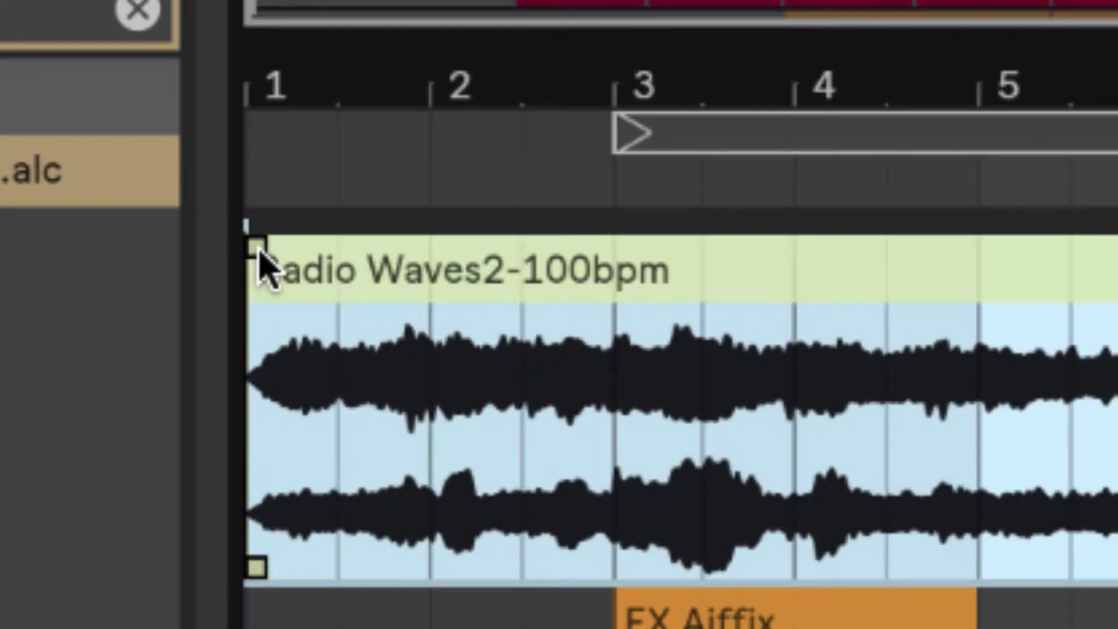
pyautogui.click(261, 256)
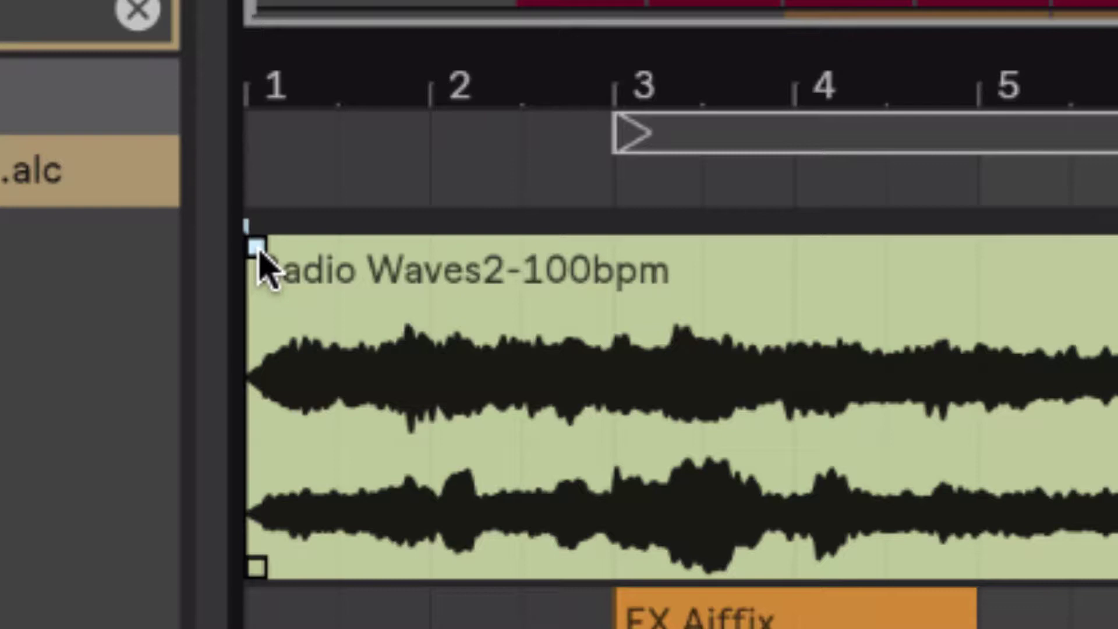
pyautogui.moveTo(260, 252); pyautogui.dragTo(815, 295)
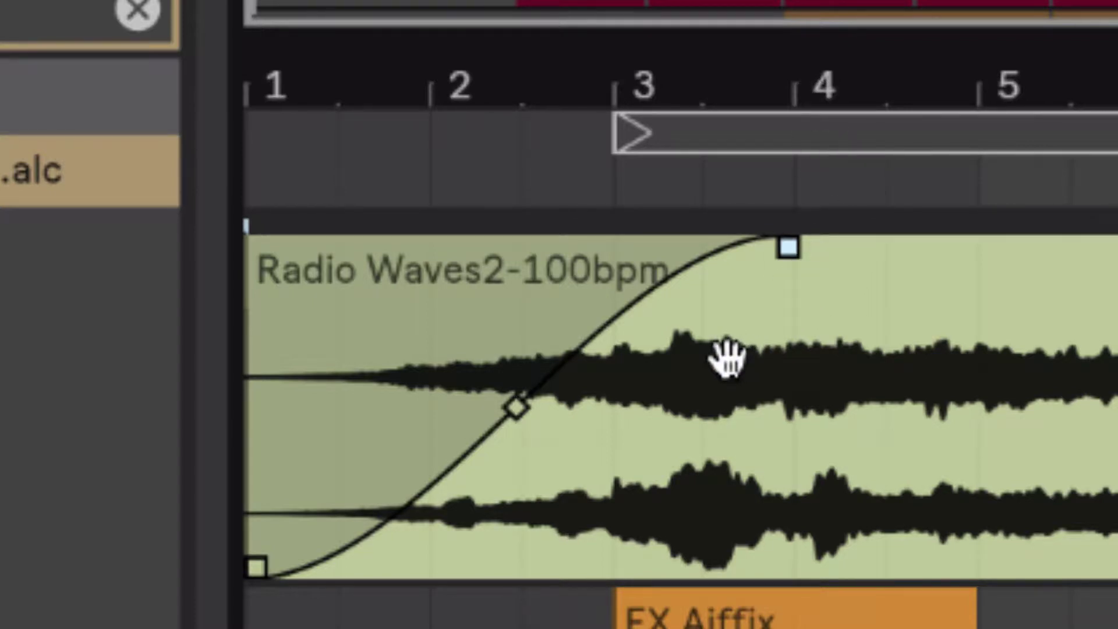
pyautogui.press('space')
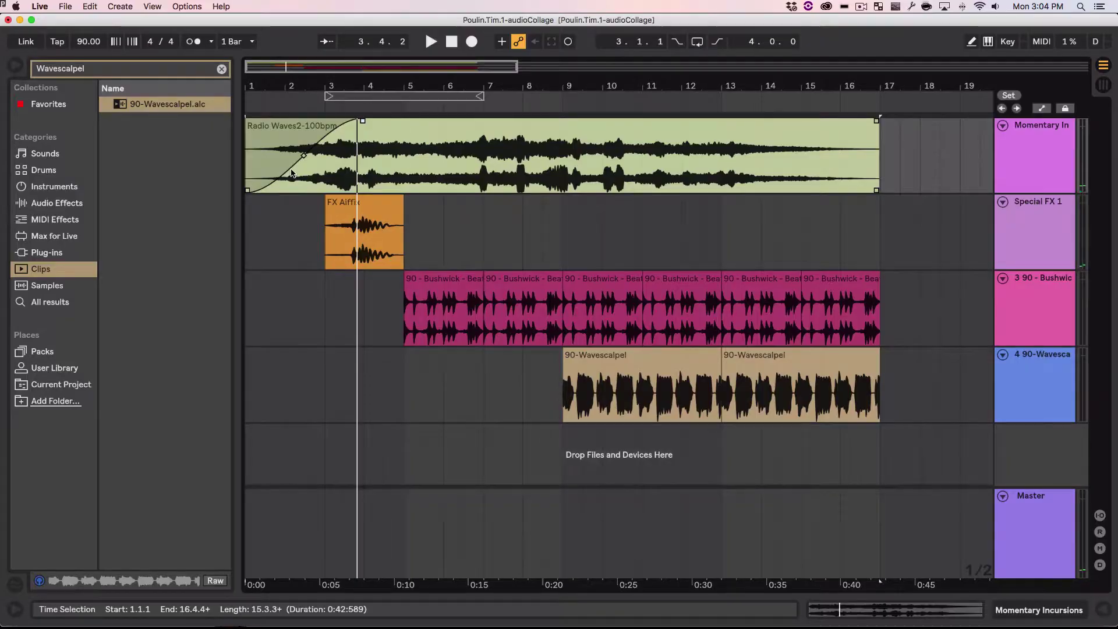
pyautogui.press('super+Tab')
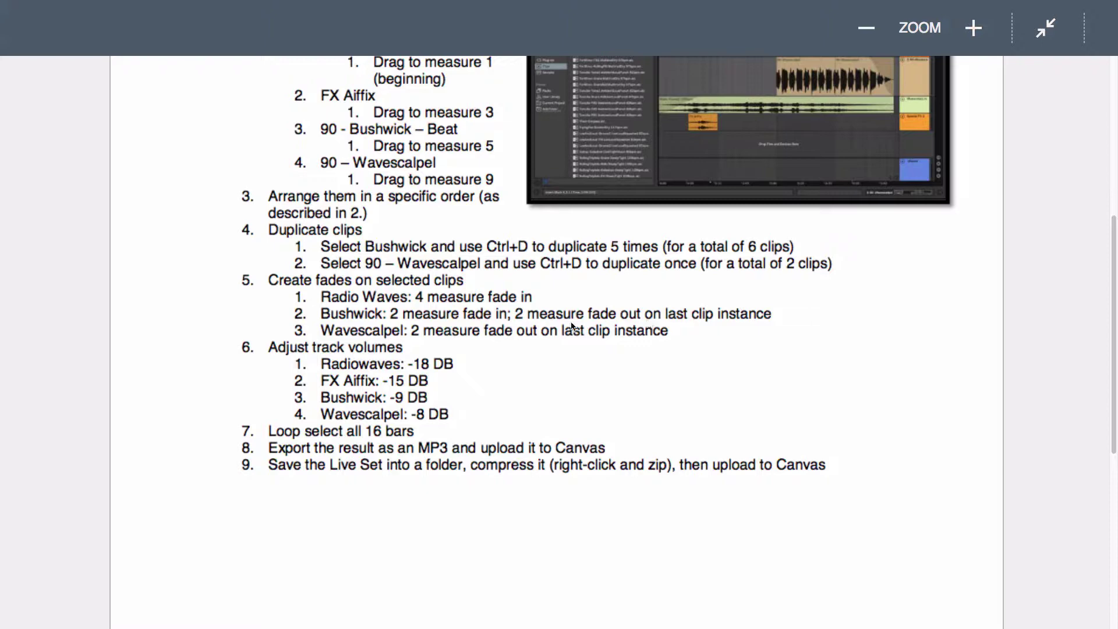
# Step: Fade in the first Bushwick beat clip over two bars
pyautogui.hotkey('ctrl', 'Left')
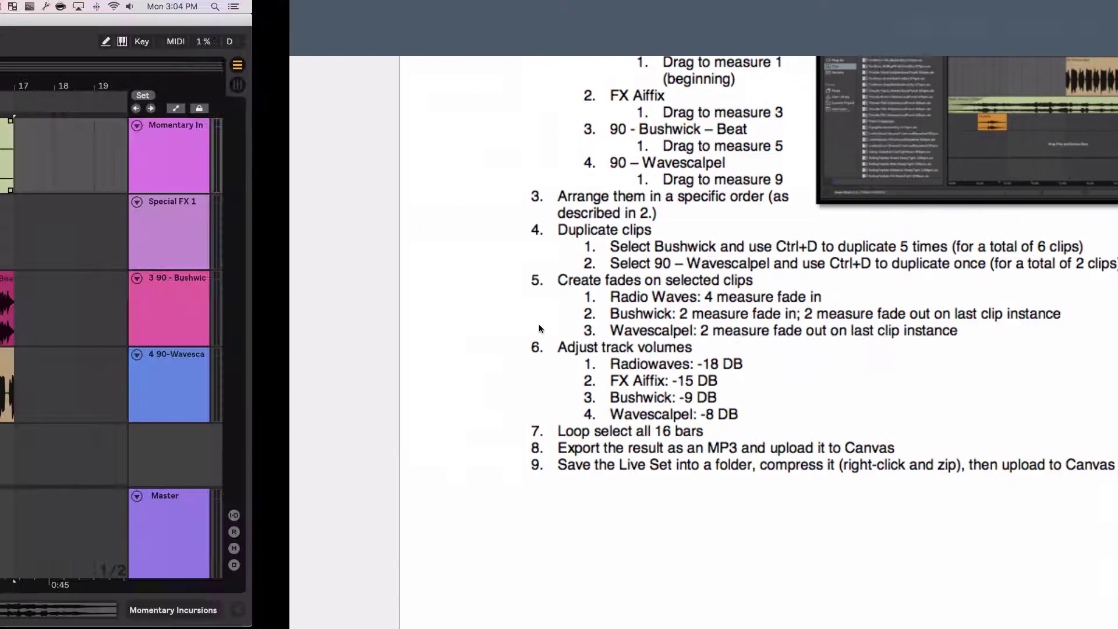
pyautogui.click(443, 301)
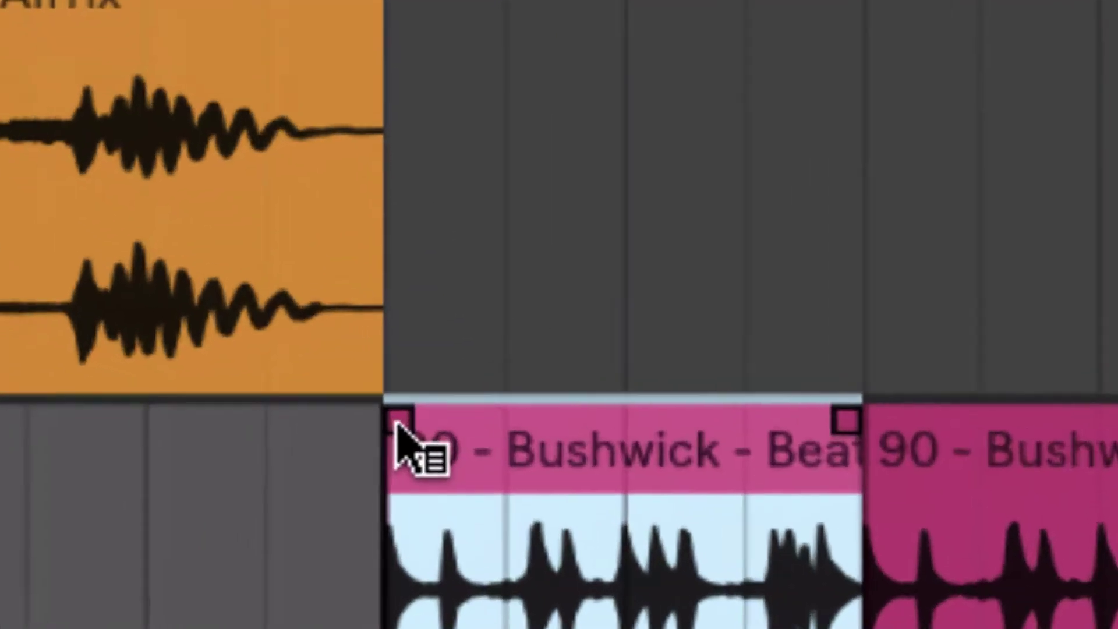
pyautogui.click(396, 424)
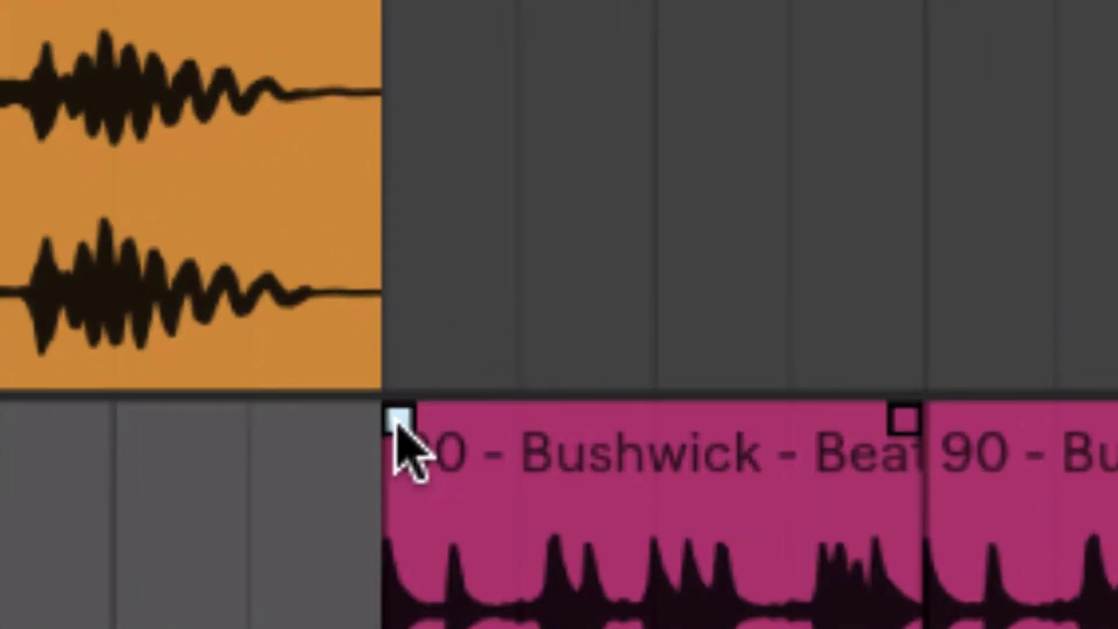
pyautogui.moveTo(396, 424)
pyautogui.mouseDown()
pyautogui.moveTo(767, 442)
pyautogui.moveTo(831, 457)
pyautogui.moveTo(903, 450)
pyautogui.mouseUp()
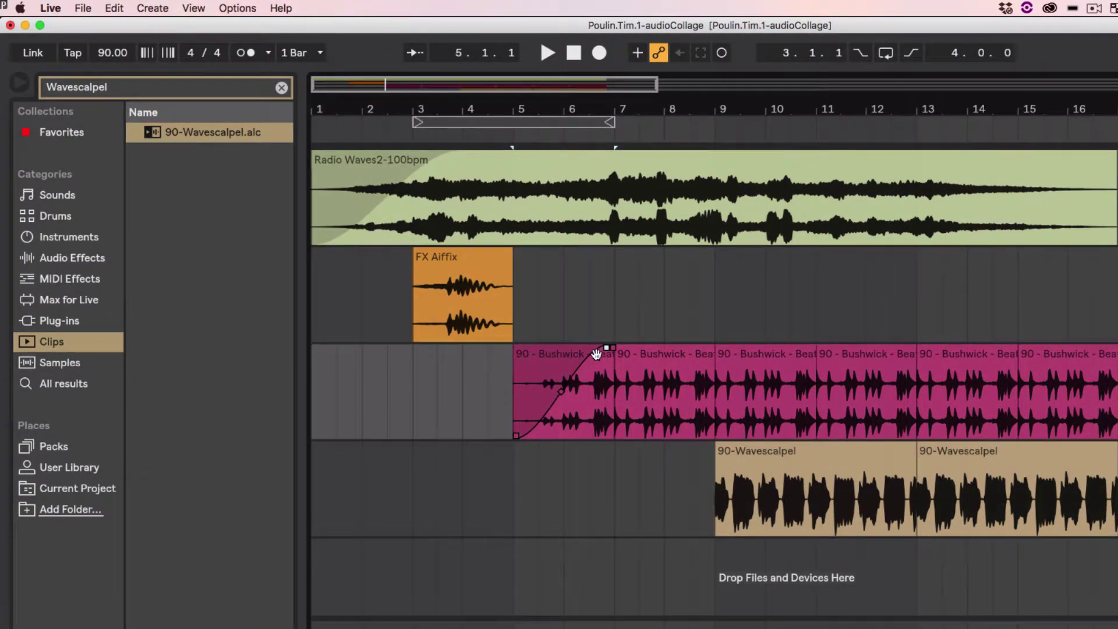
# Step: Fade out the last Bushwick clip (bars 15–17) over two bars
pyautogui.click(1093, 364)
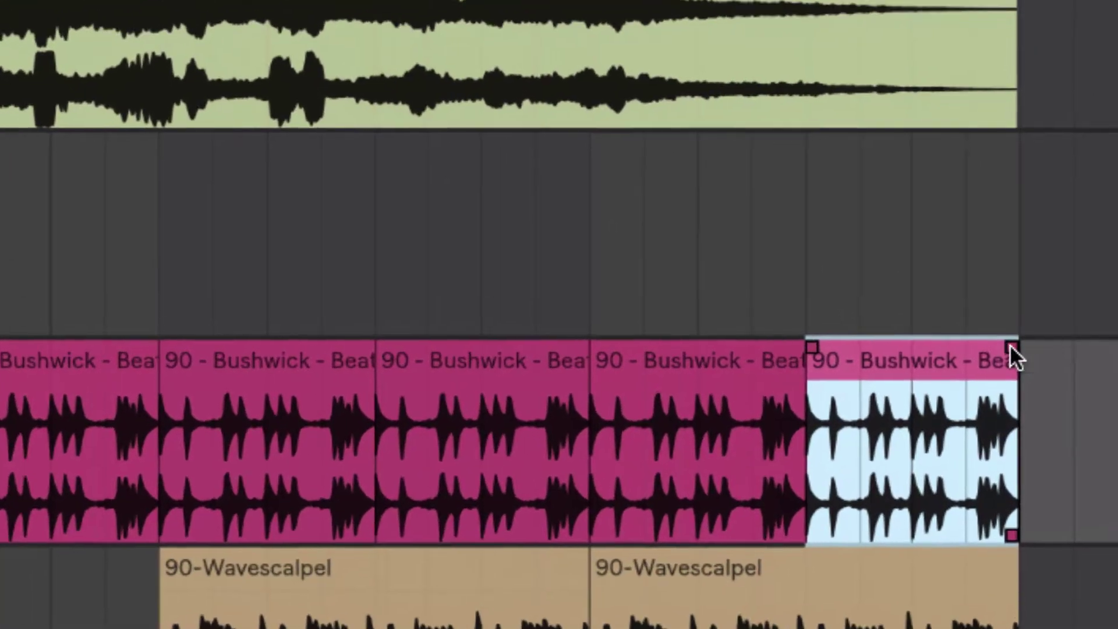
pyautogui.click(1011, 349)
pyautogui.moveTo(1011, 349); pyautogui.dragTo(804, 371)
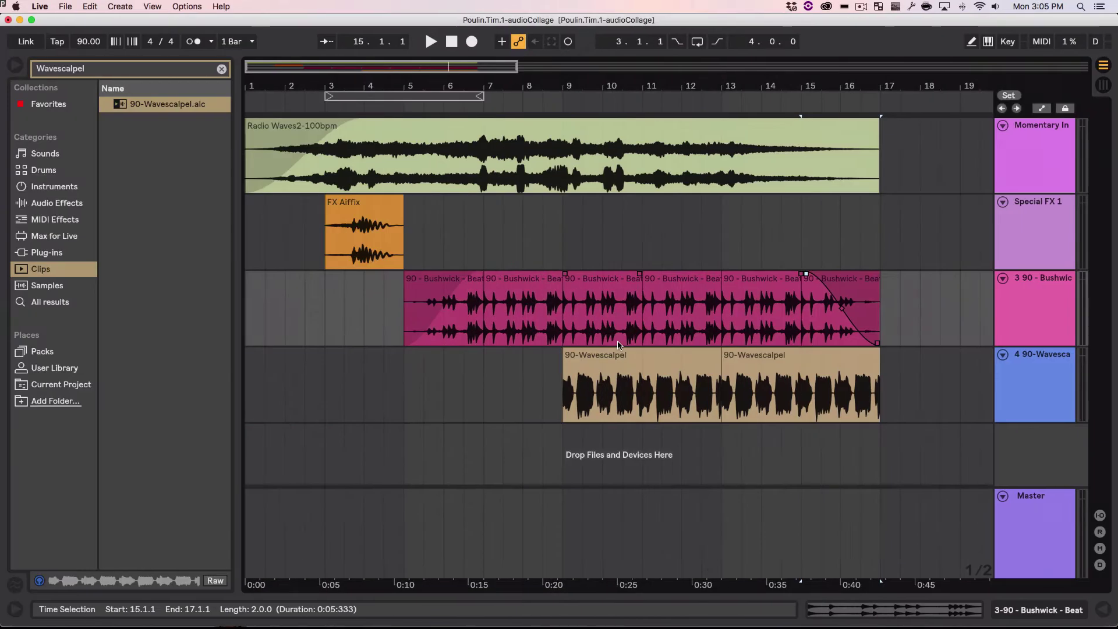
# Step: Fade out the second 90-Wavescalpel clip over its last two bars toward bar 17
pyautogui.click(797, 368)
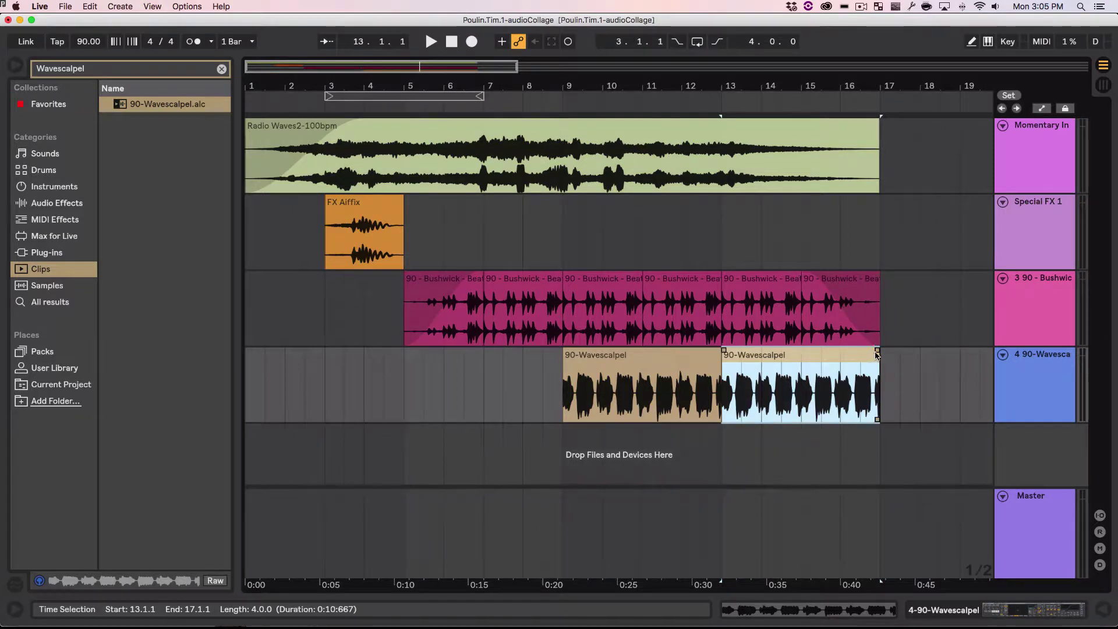
pyautogui.moveTo(877, 350); pyautogui.dragTo(802, 351)
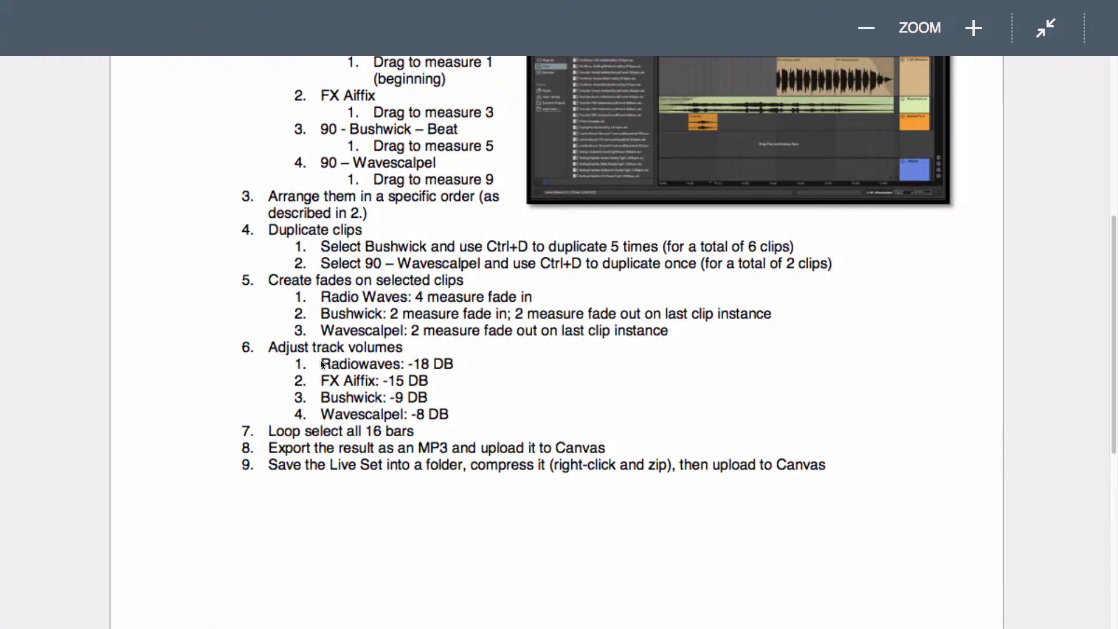
pyautogui.scroll(-2, 325, 363)
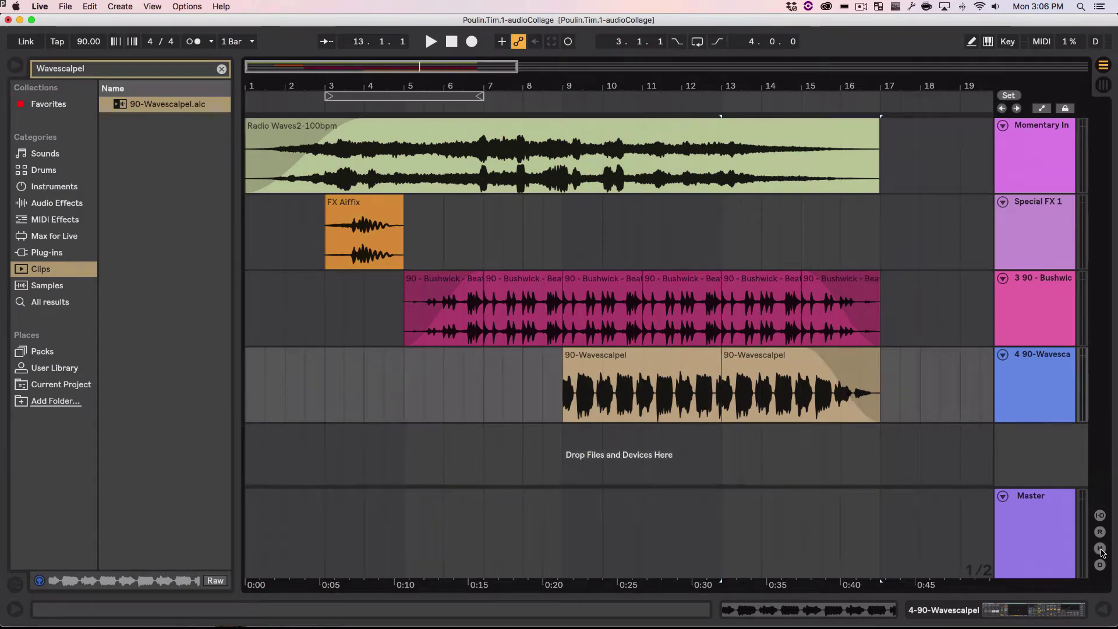
# Step: Show the mixer controls and rename the first track to 'Radio Waves'
pyautogui.click(1100, 550)
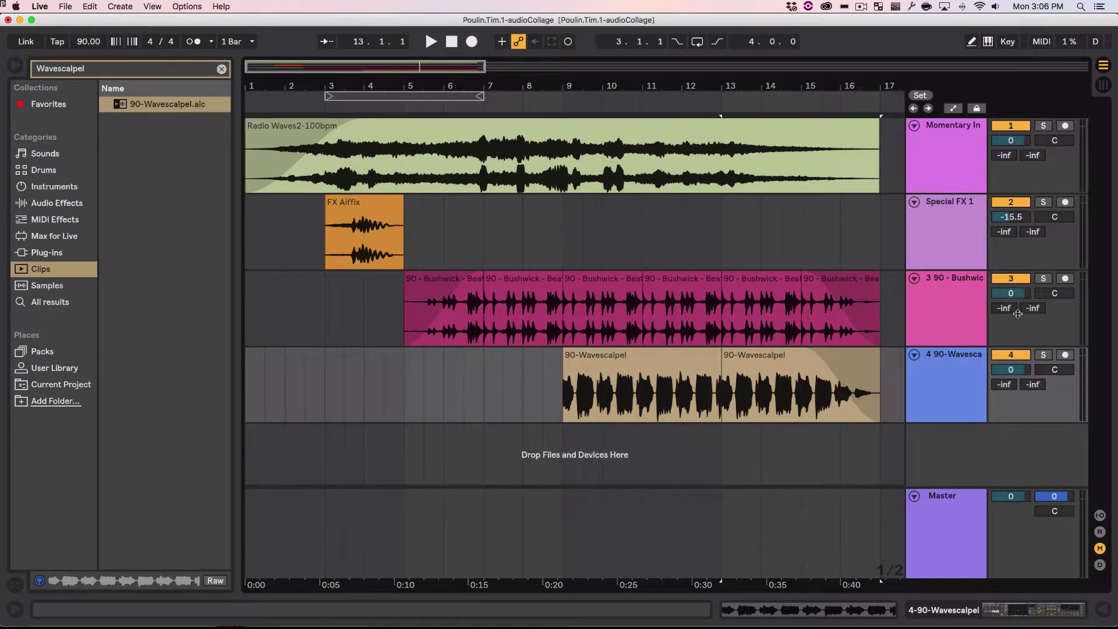
pyautogui.press('super+Tab')
pyautogui.click(945, 155)
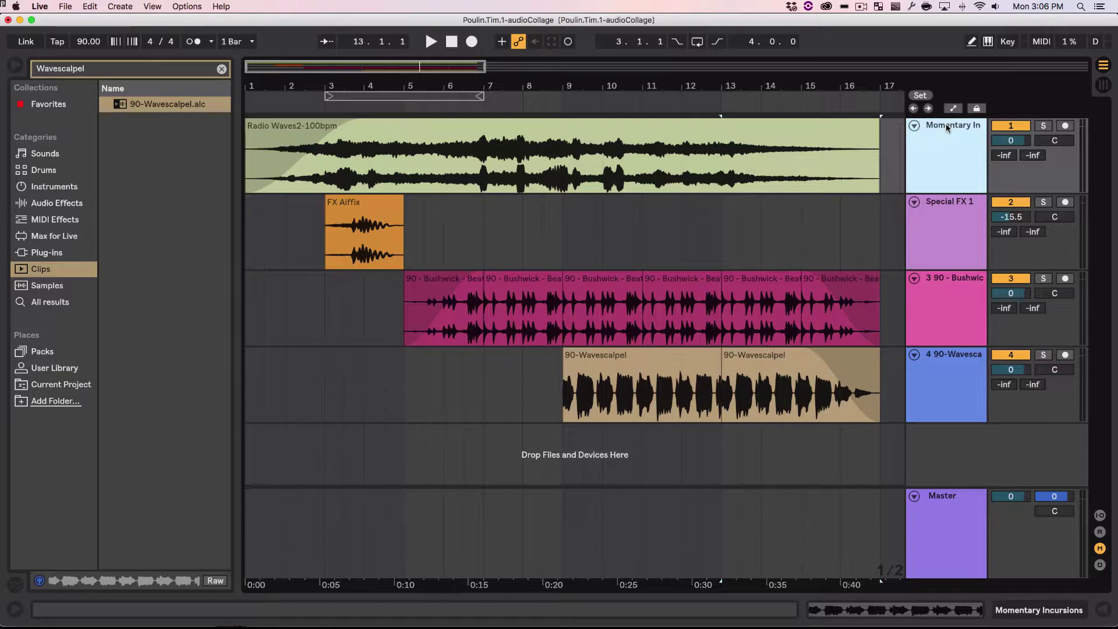
pyautogui.press('super+r')
pyautogui.write('Tsad')
pyautogui.write('Ra')
pyautogui.write('dio Waves')
pyautogui.press('Return')
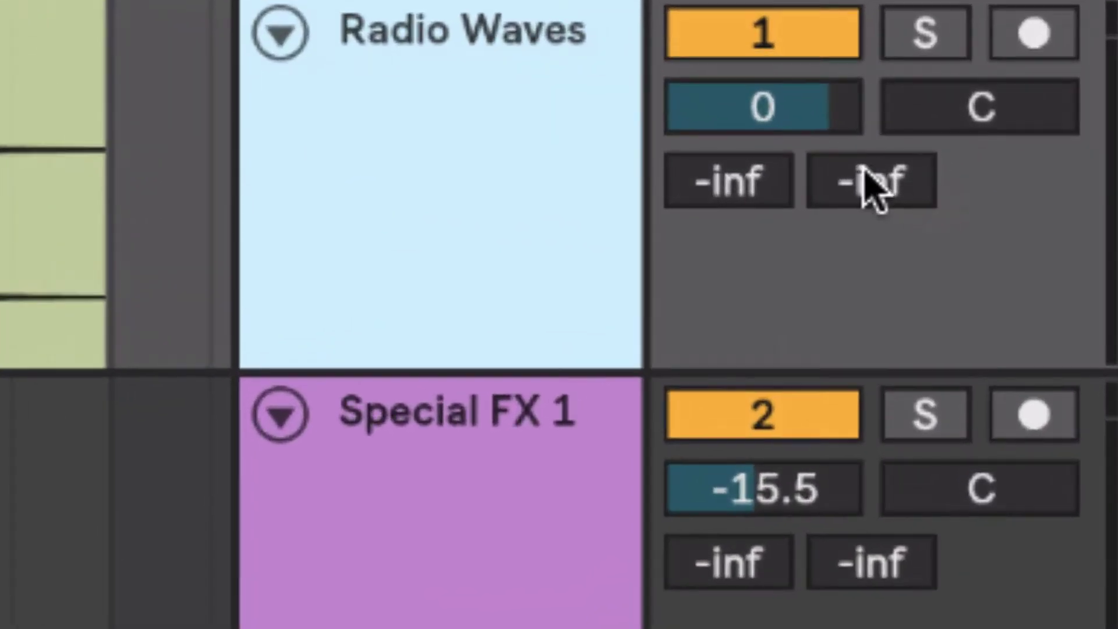
# Step: Set the Radio Waves volume to -18 dB and drag Special FX 1 to -14.1 dB
pyautogui.click(751, 115)
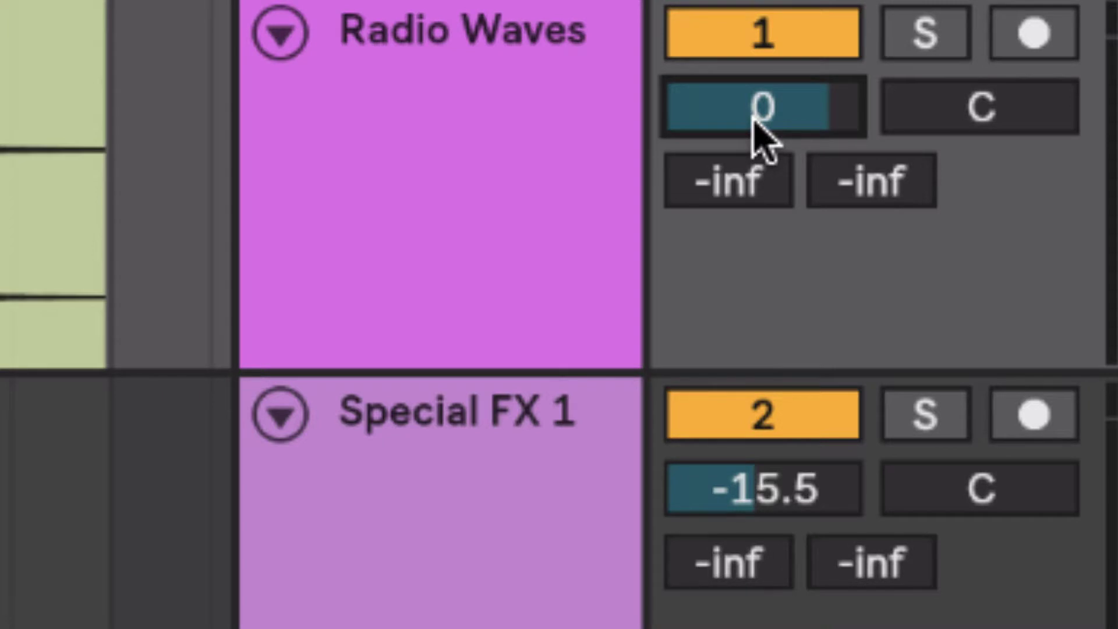
pyautogui.write('-18')
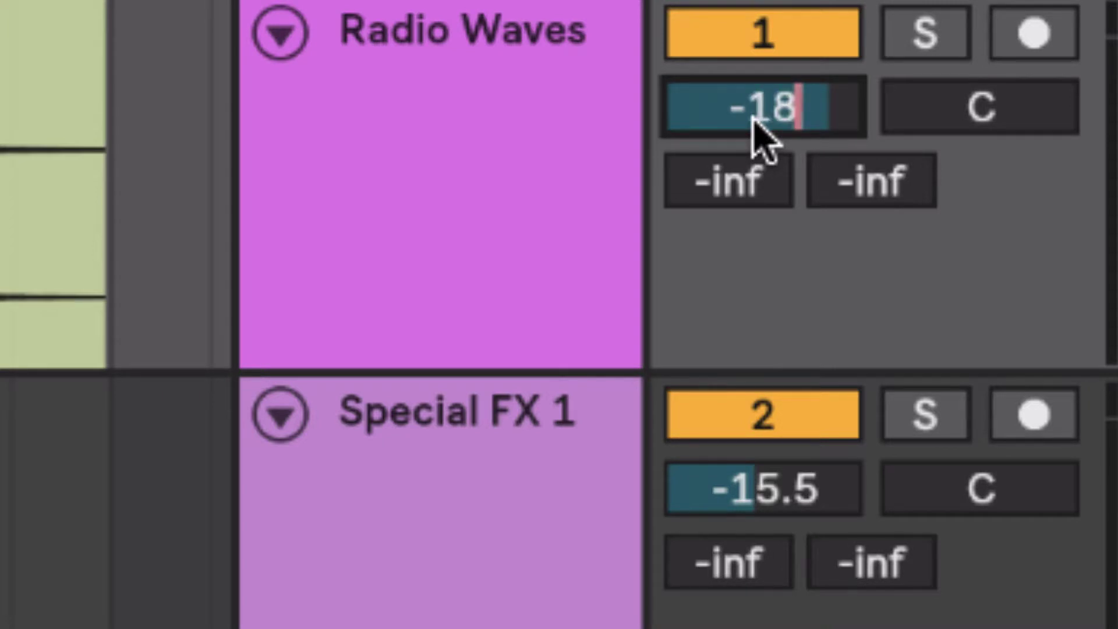
pyautogui.press('Return')
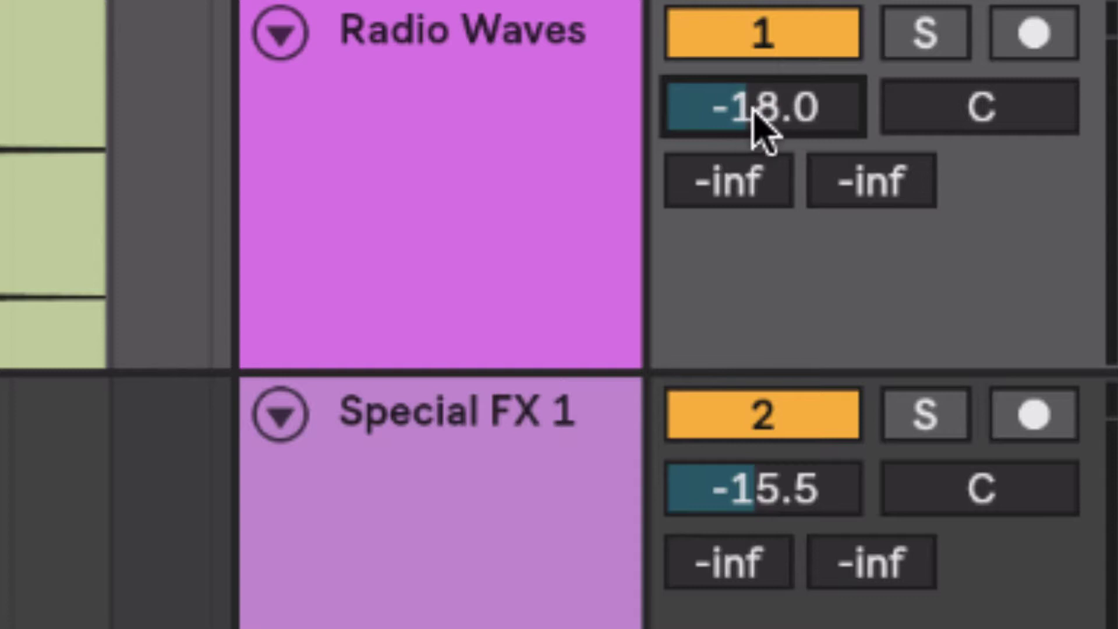
pyautogui.click(781, 499)
pyautogui.moveTo(781, 499); pyautogui.dragTo(763, 501)
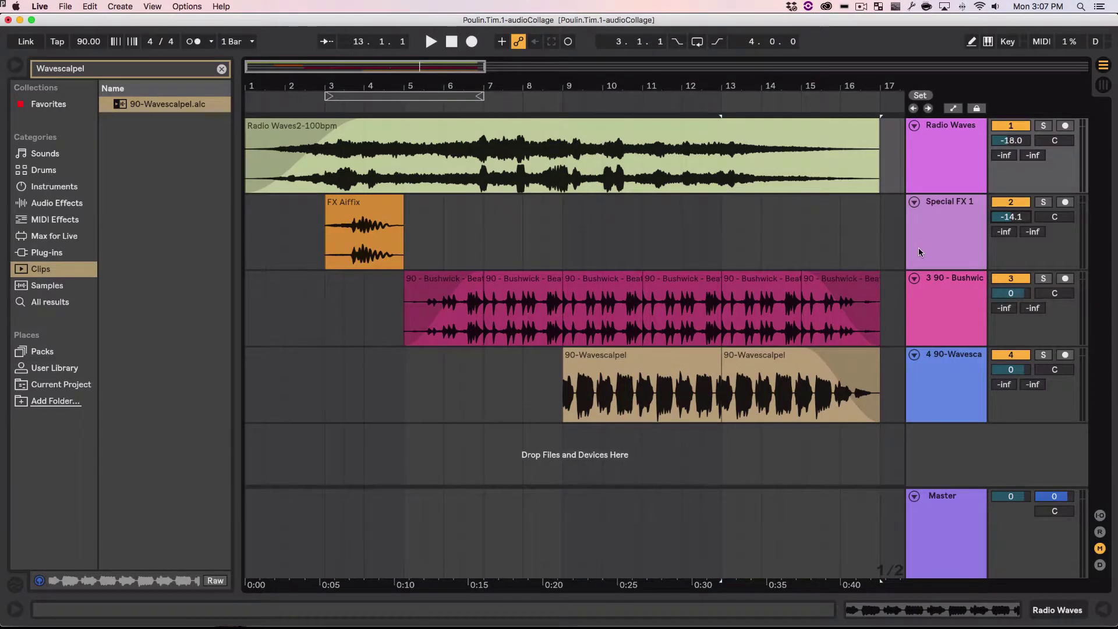
# Step: Set the Special FX 1, Bushwick and Wavescalpel volumes to -15, -9 and -8 dB
pyautogui.click(928, 241)
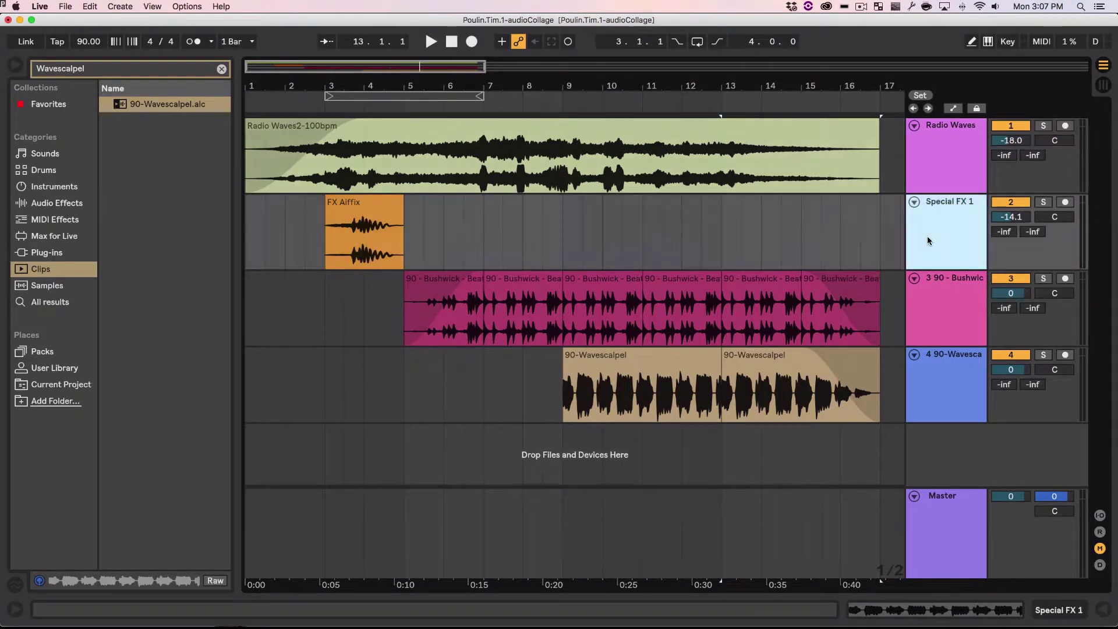
pyautogui.click(1011, 218)
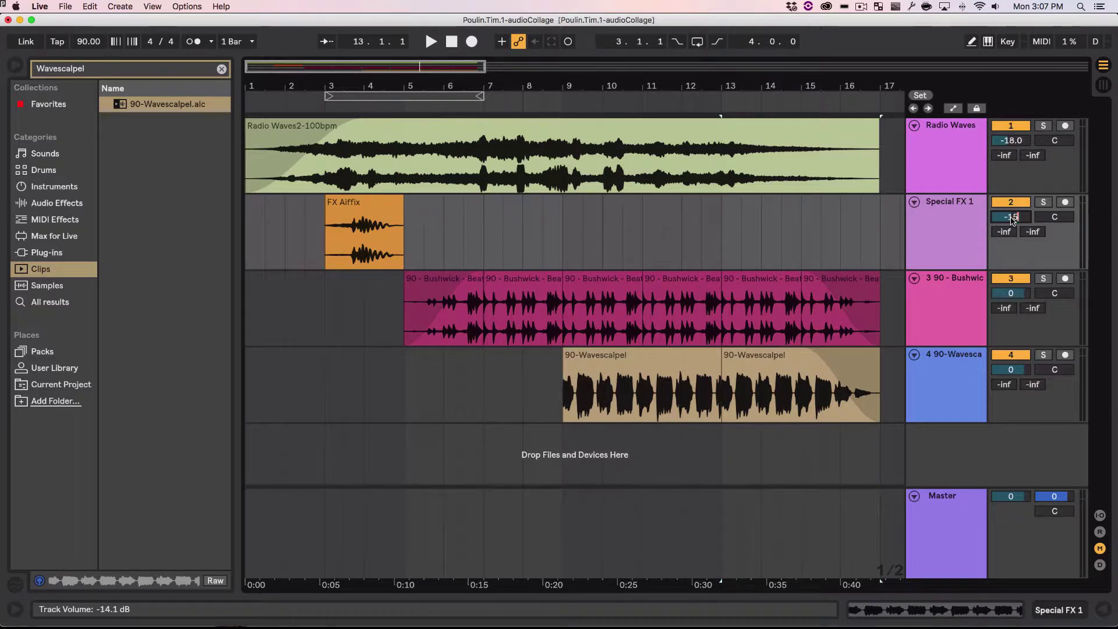
pyautogui.press('Return')
pyautogui.click(1012, 294)
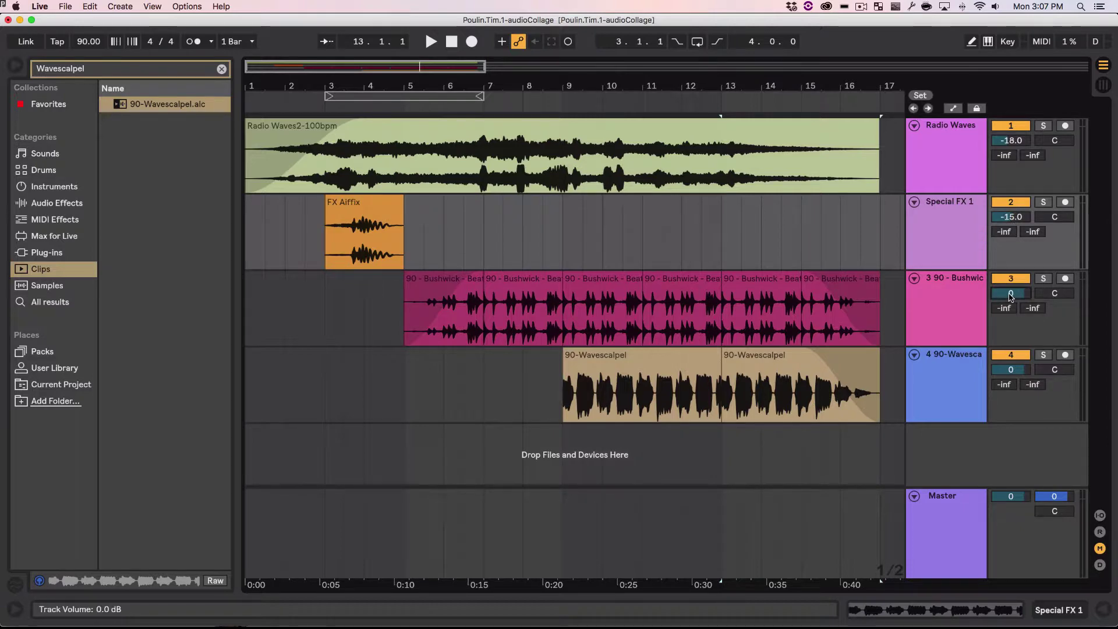
pyautogui.write('-9')
pyautogui.press('Return')
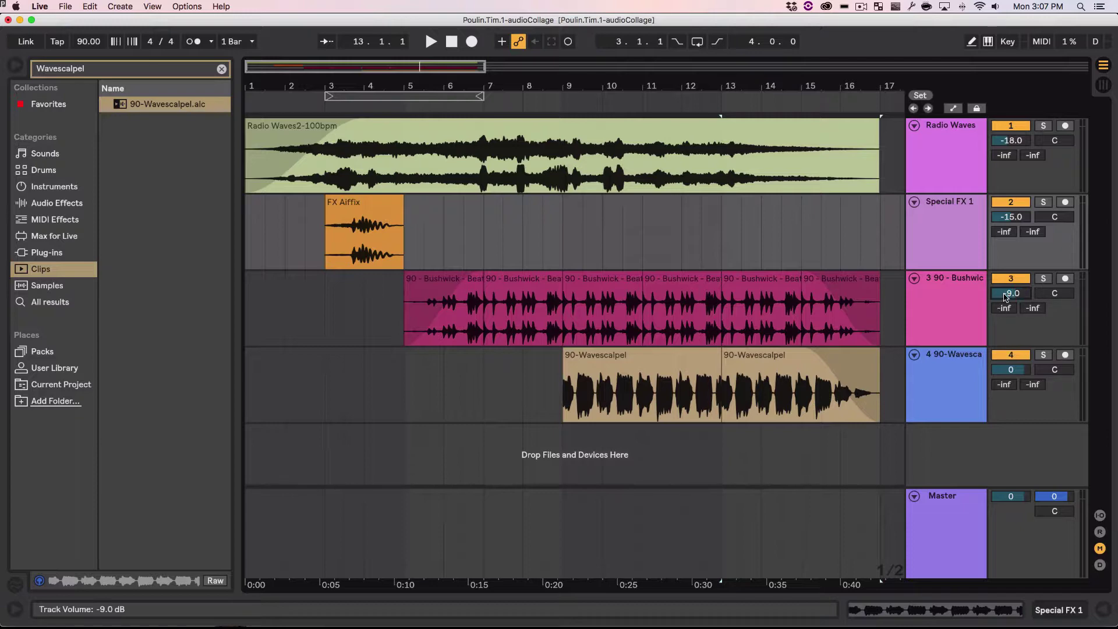
pyautogui.press('super+Tab')
pyautogui.click(1011, 369)
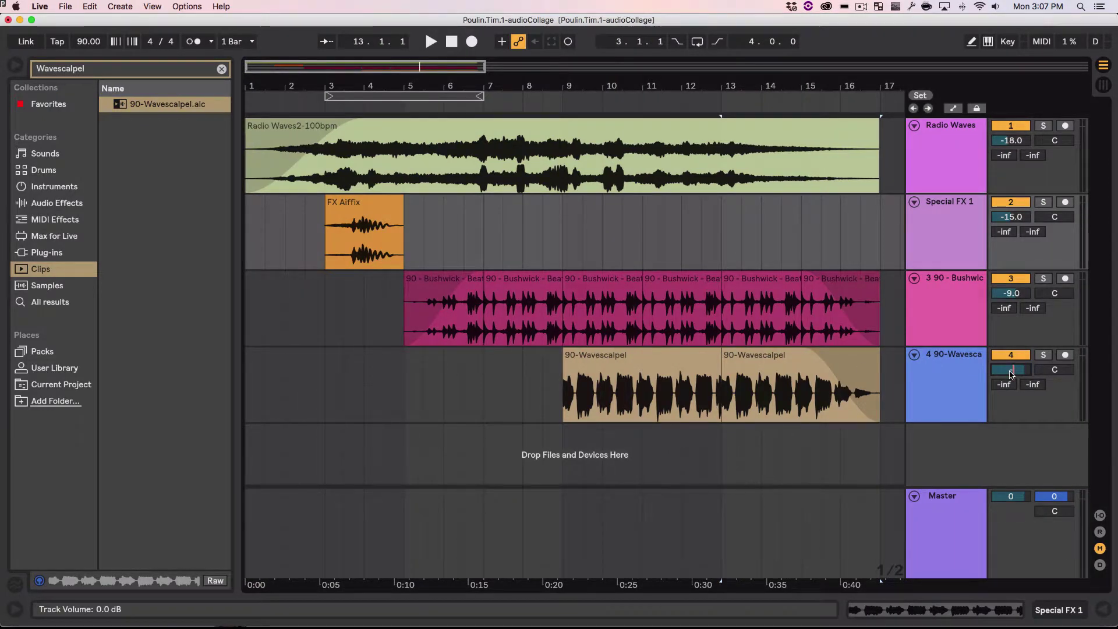
pyautogui.write('-8')
pyautogui.press('Return')
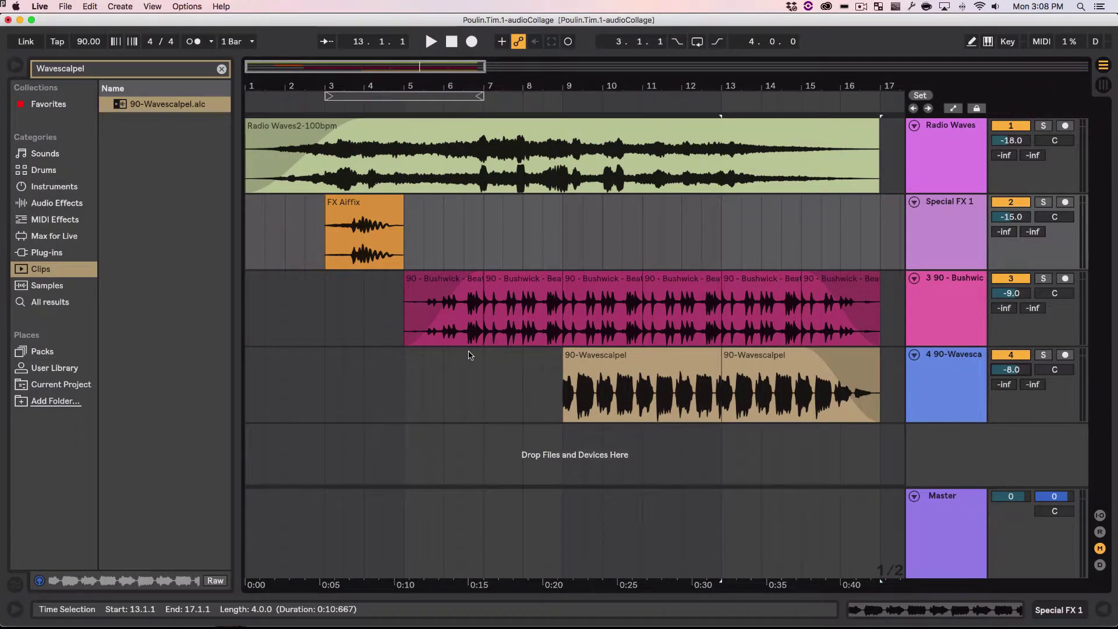
# Step: Select every clip in the arrangement and try toggling the Loop switch
pyautogui.scroll(-3, 469, 353)
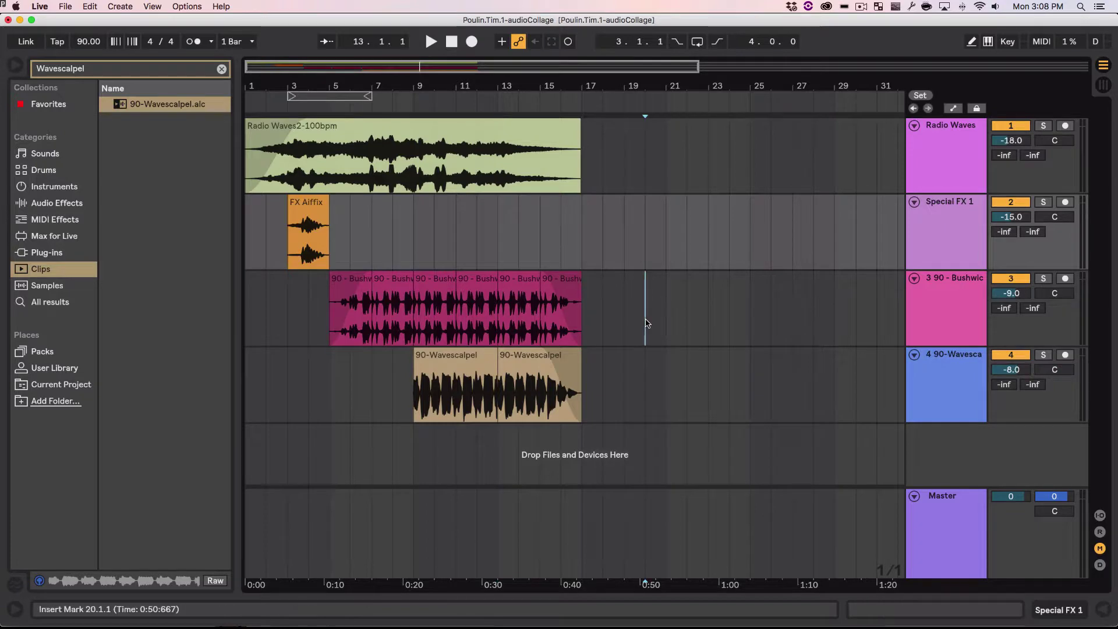
pyautogui.click(646, 320)
pyautogui.click(89, 7)
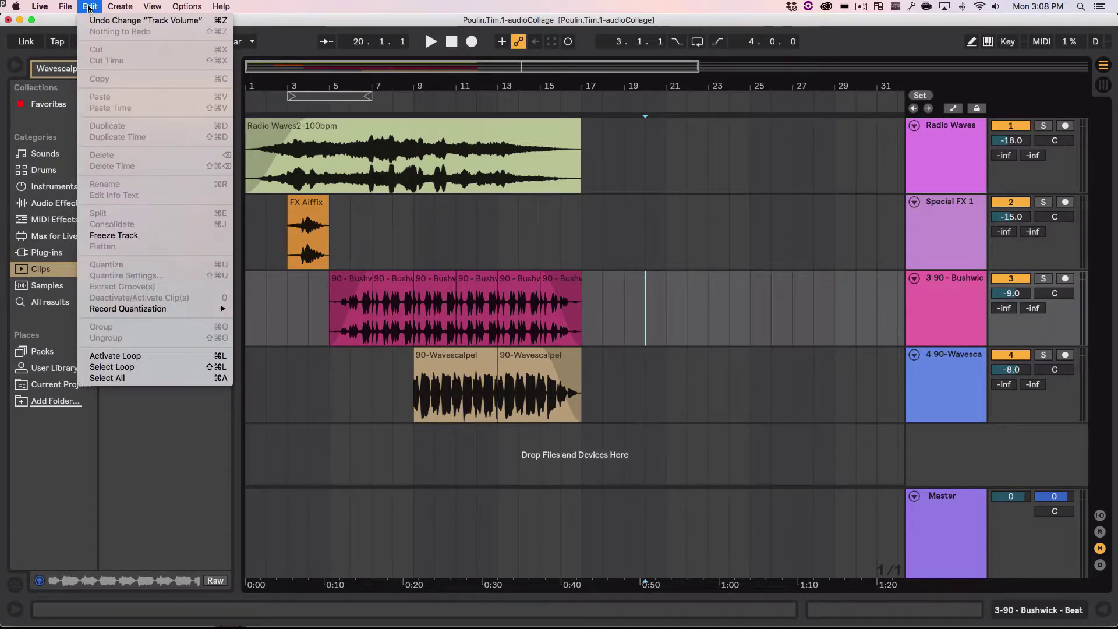
pyautogui.click(156, 379)
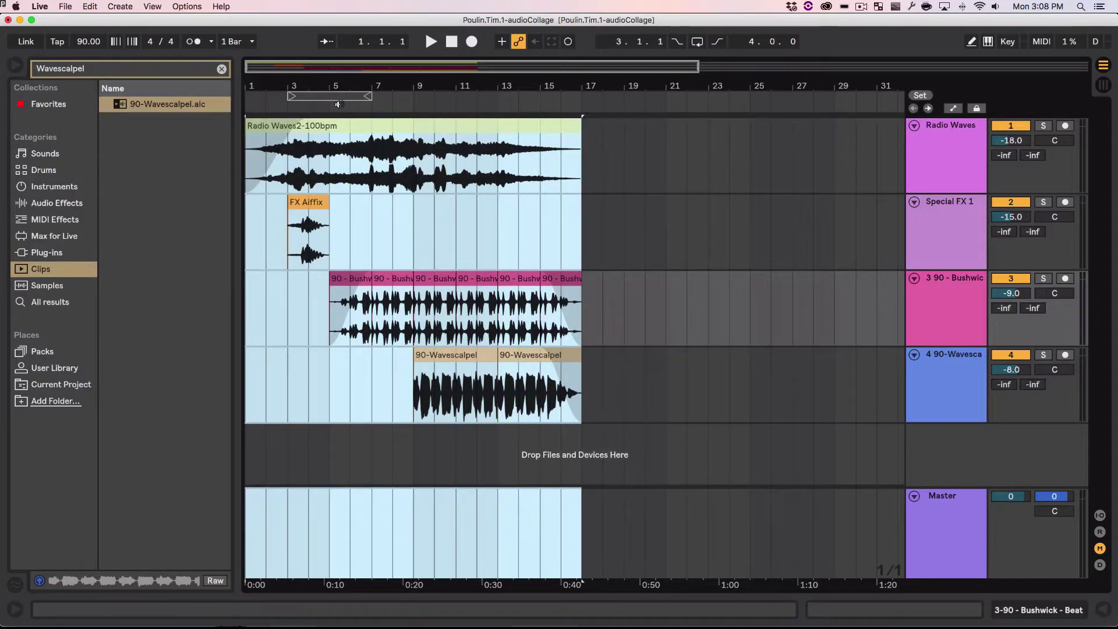
pyautogui.click(695, 42)
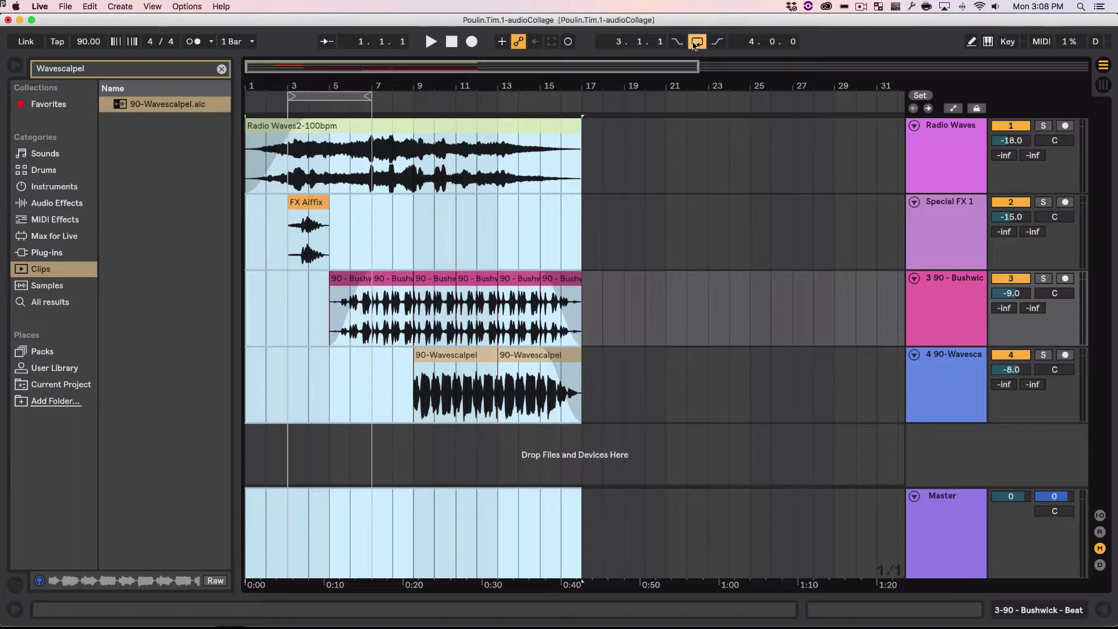
pyautogui.click(696, 42)
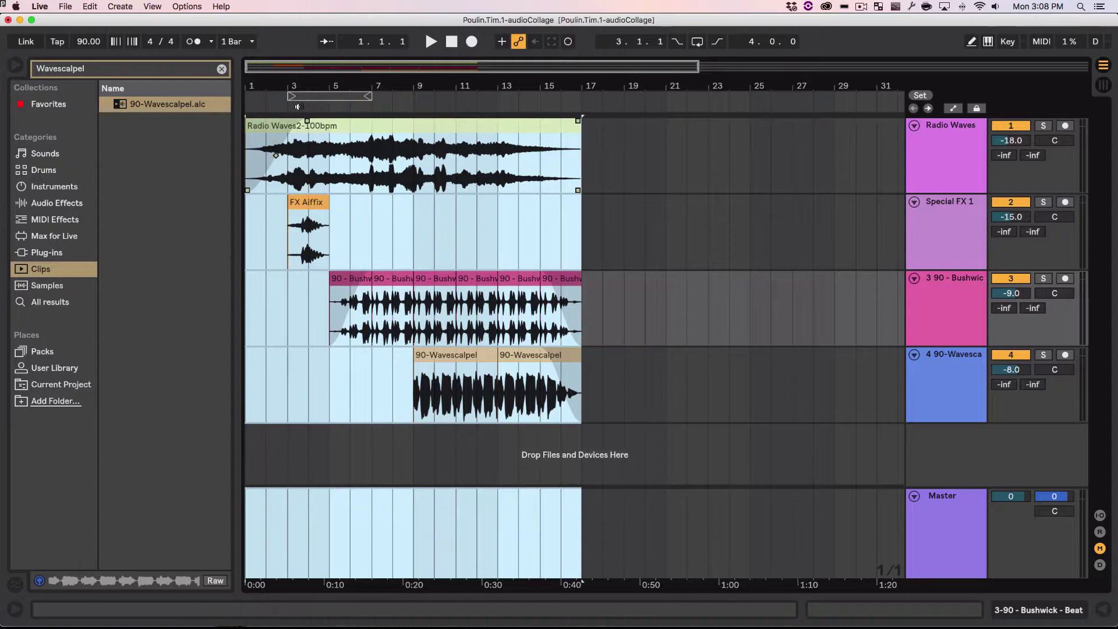
# Step: Select the whole Radio Waves2 clip and loop it with Cmd+L
pyautogui.click(645, 210)
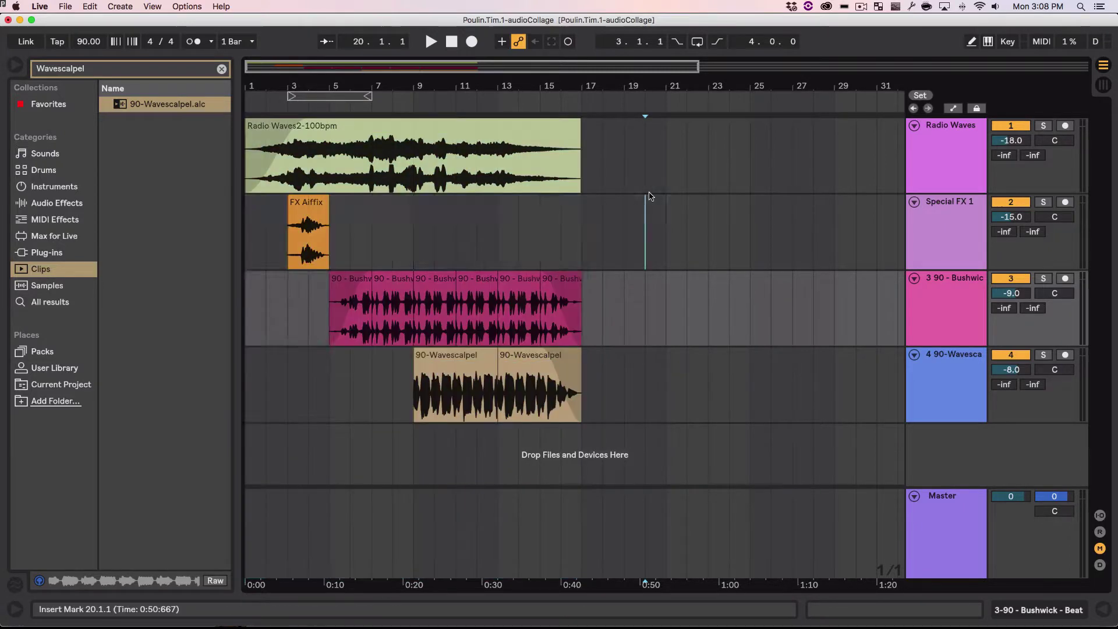
pyautogui.click(540, 140)
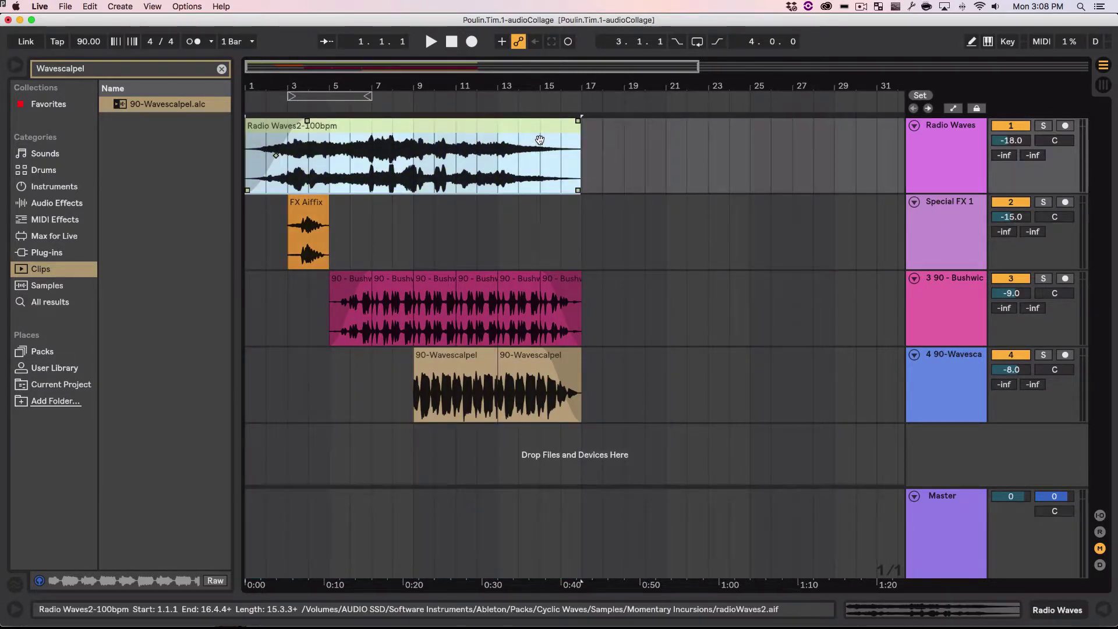
pyautogui.click(698, 41)
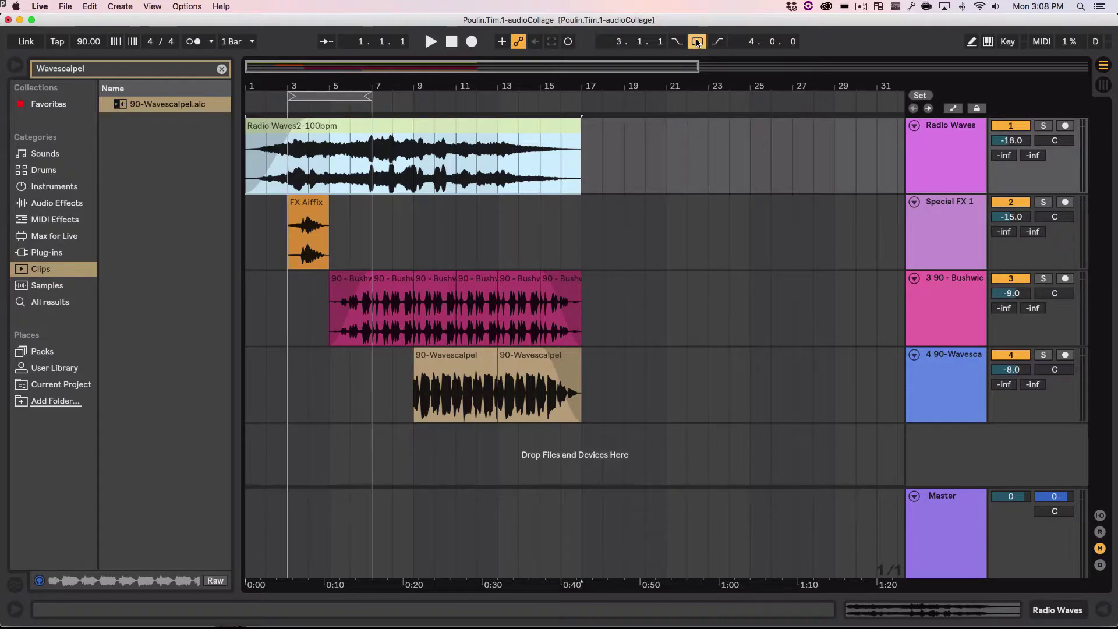
pyautogui.click(698, 41)
pyautogui.click(536, 159)
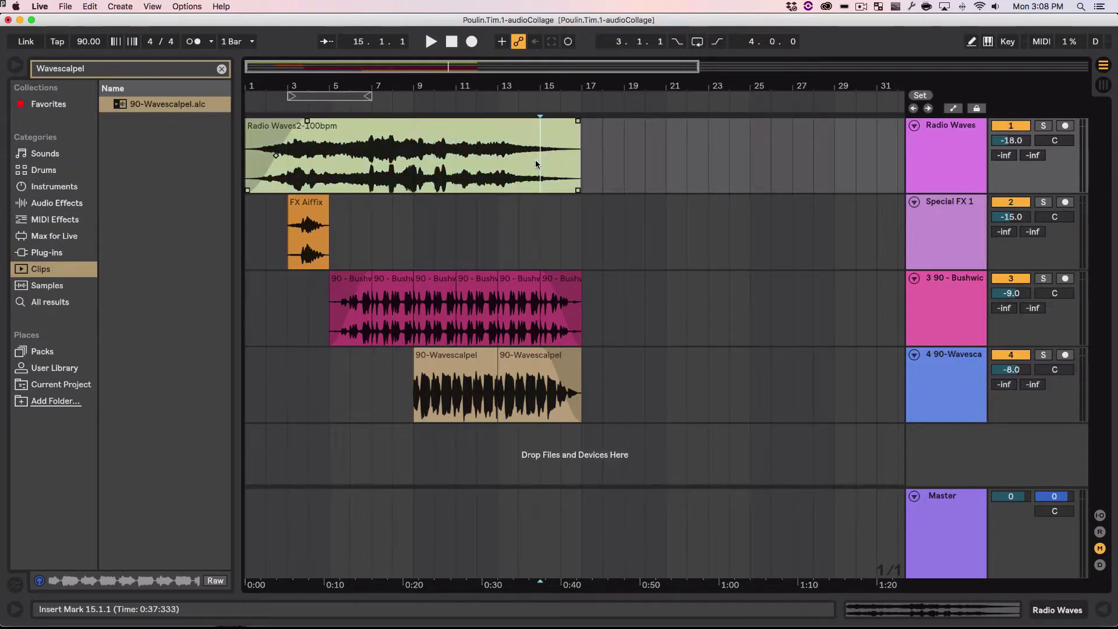
pyautogui.click(515, 136)
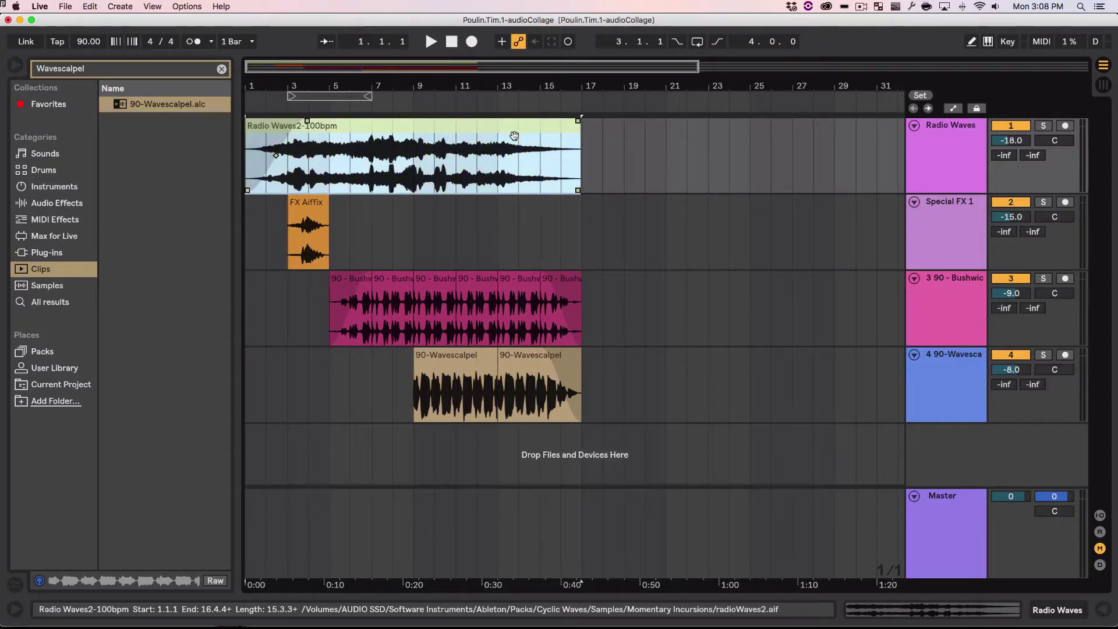
pyautogui.press('super+l')
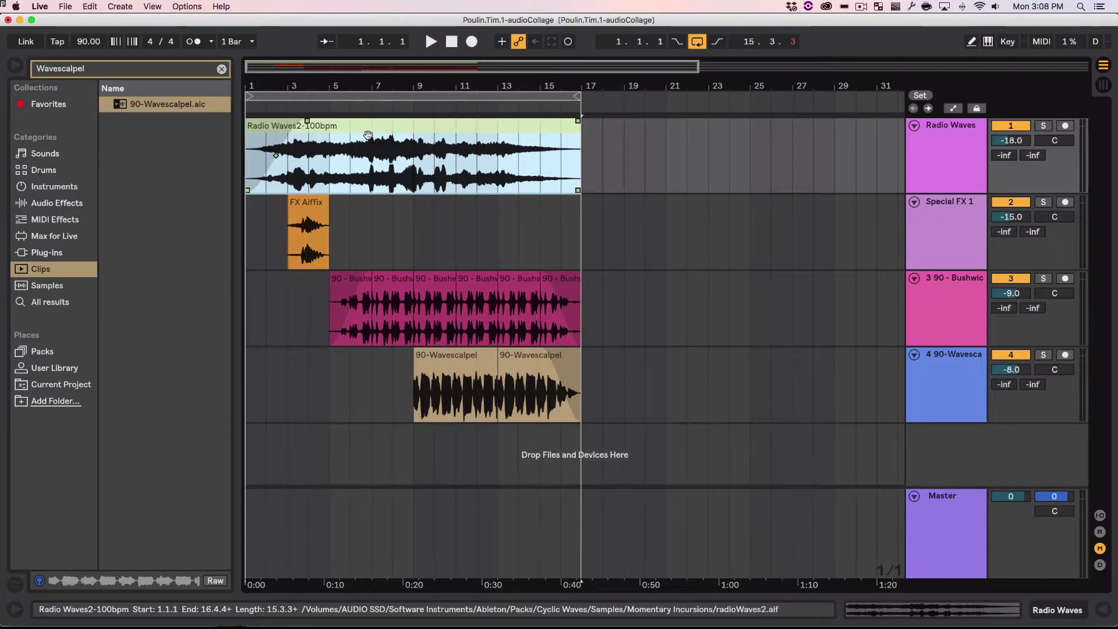
# Step: Select all clips and loop the full 16-bar arrangement from bar 1 to bar 17
pyautogui.click(649, 228)
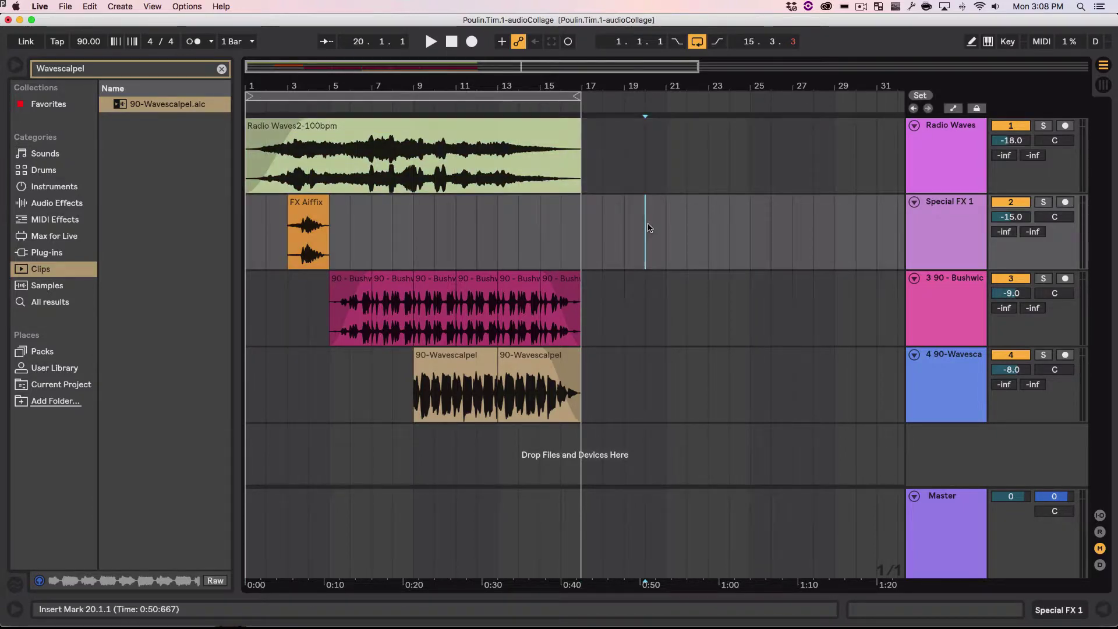
pyautogui.moveTo(575, 99); pyautogui.dragTo(447, 96)
pyautogui.click(625, 238)
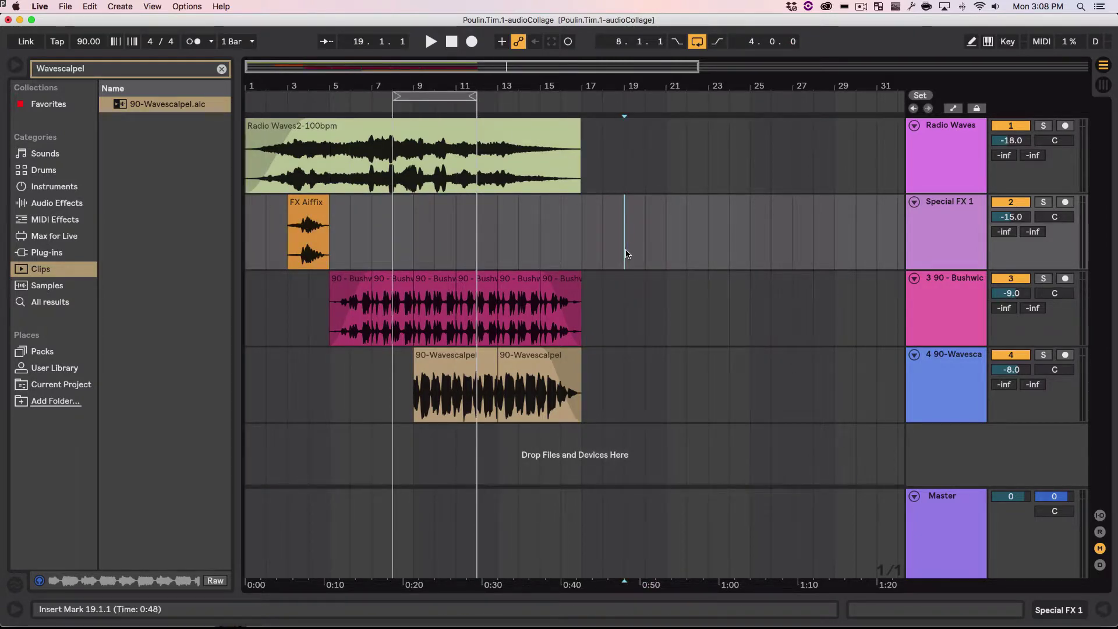
pyautogui.press('super+a')
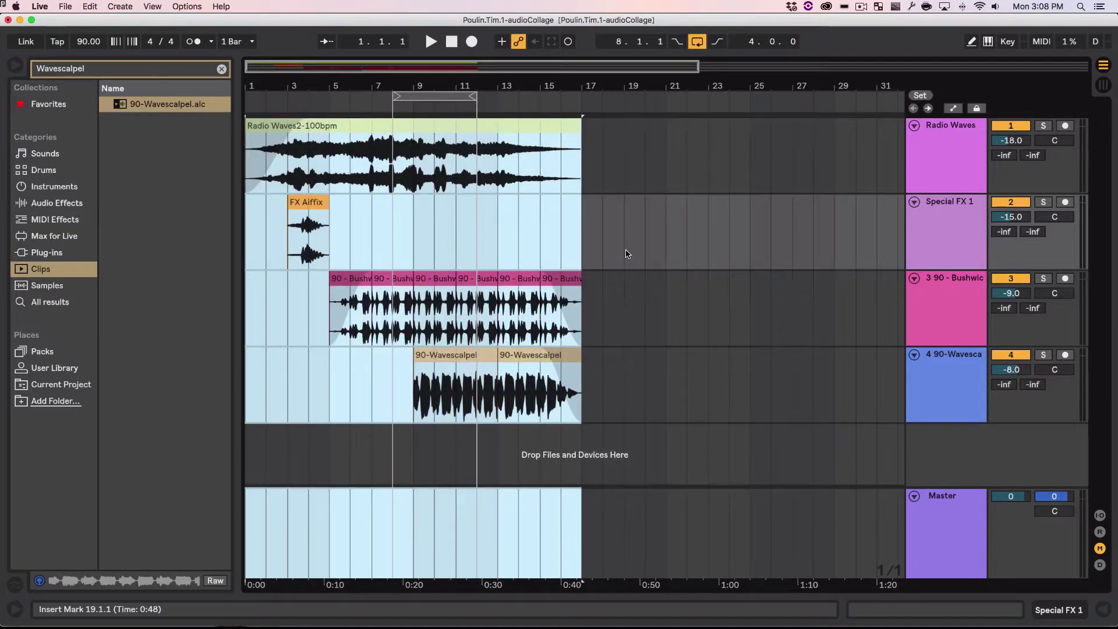
pyautogui.press('super+l')
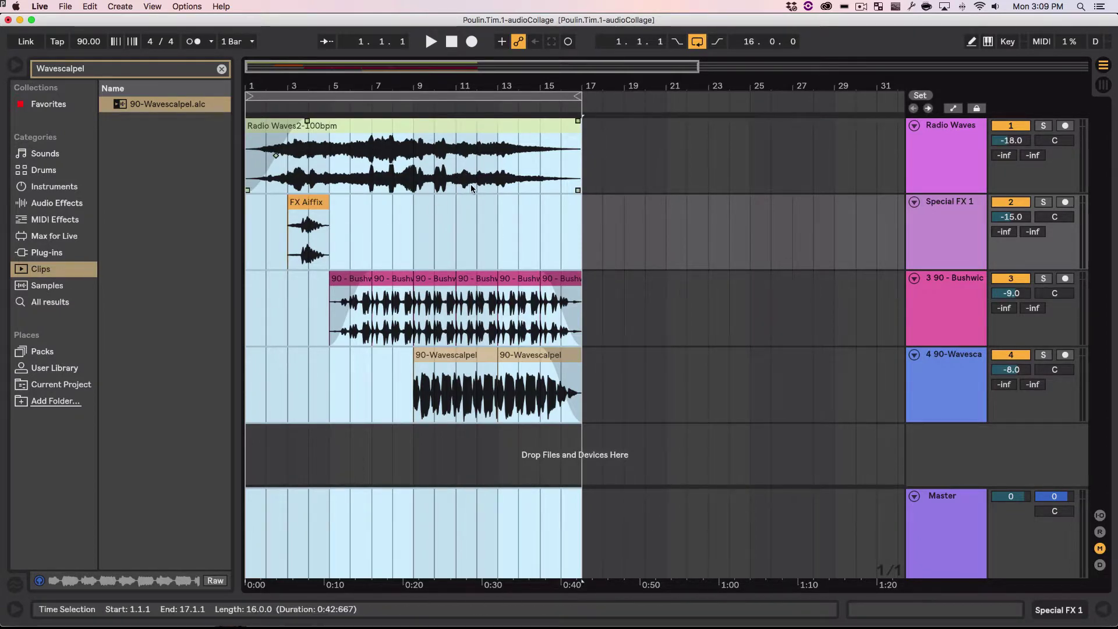
pyautogui.click(454, 53)
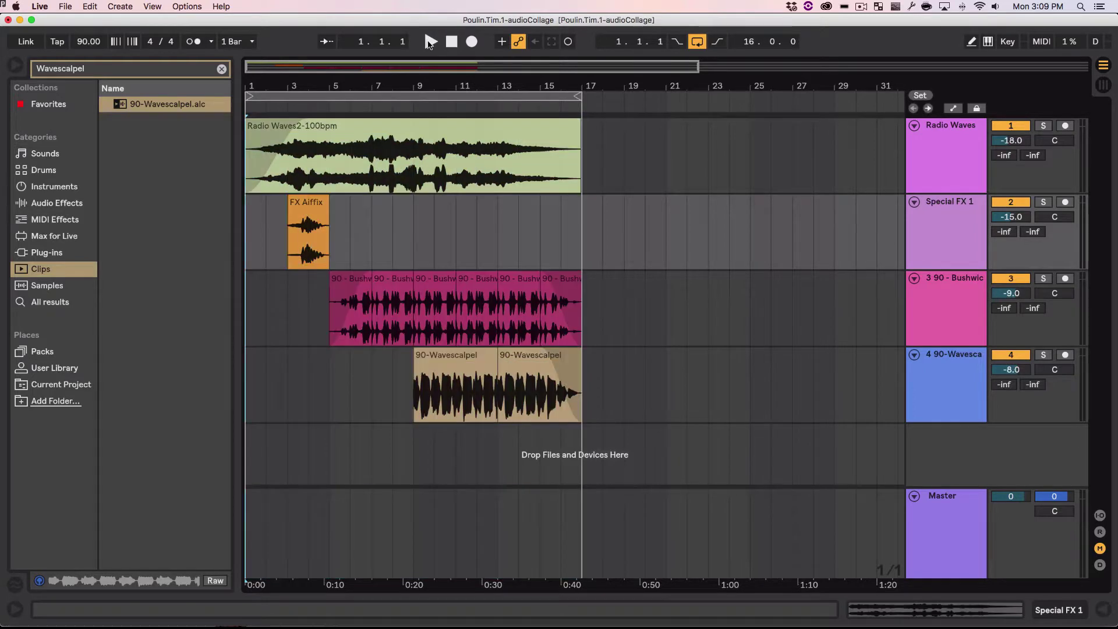
pyautogui.click(429, 42)
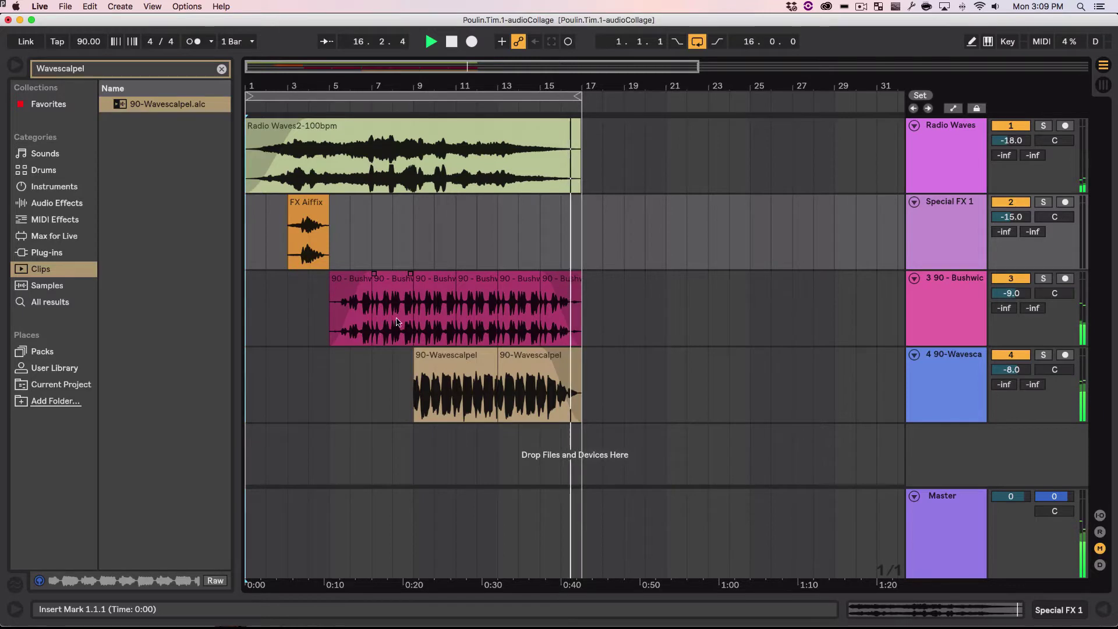
pyautogui.click(451, 42)
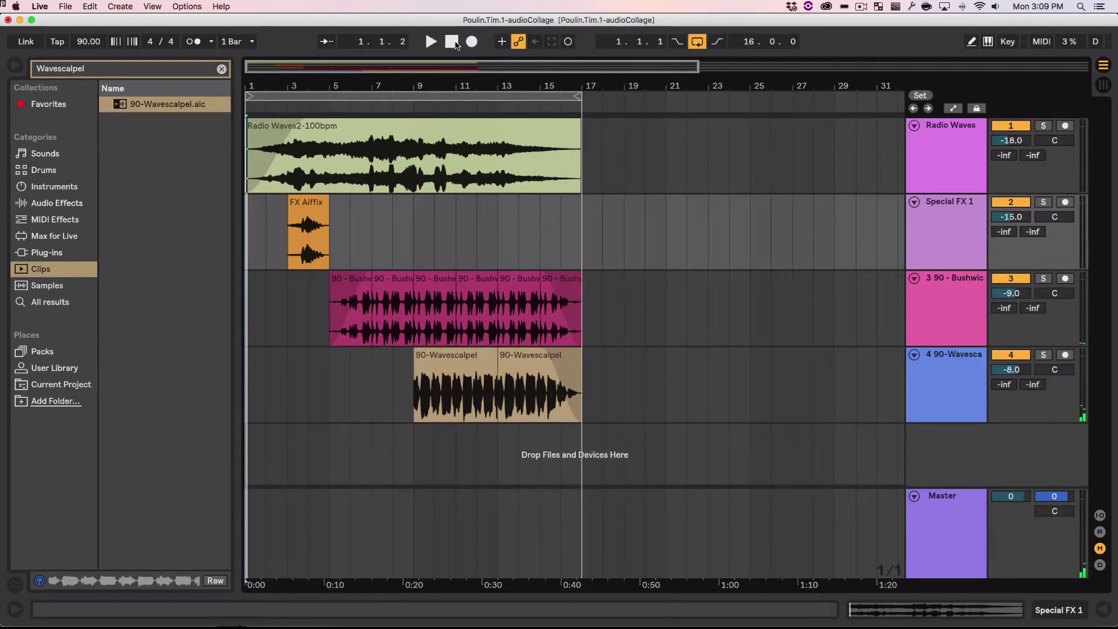
pyautogui.click(453, 42)
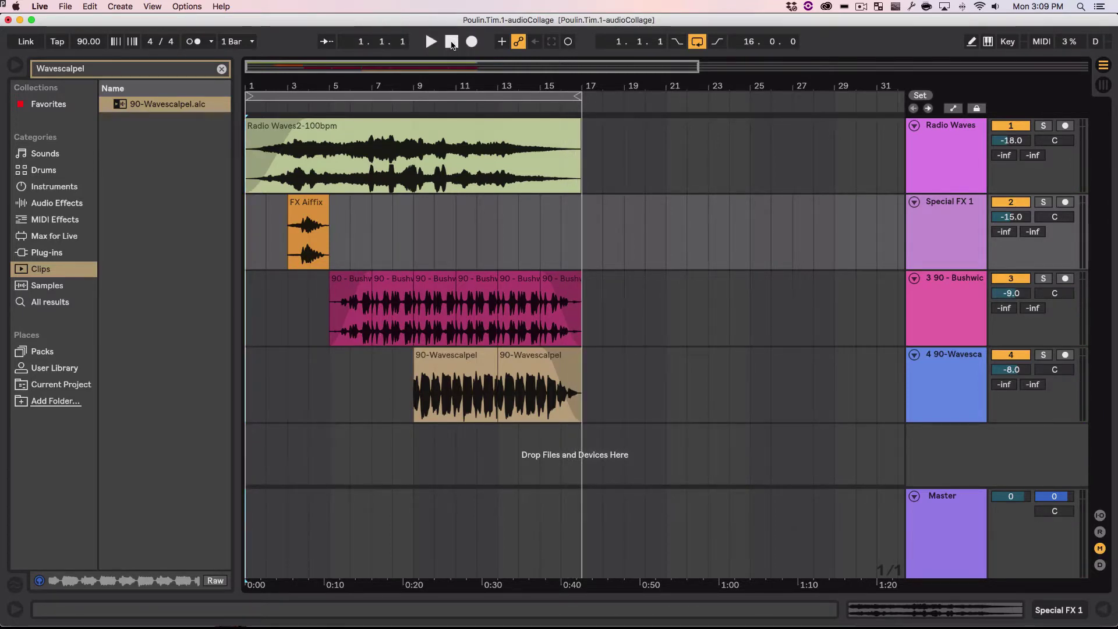
# Step: Save the Live Set and check the assignment instructions on the other desktop
pyautogui.click(64, 7)
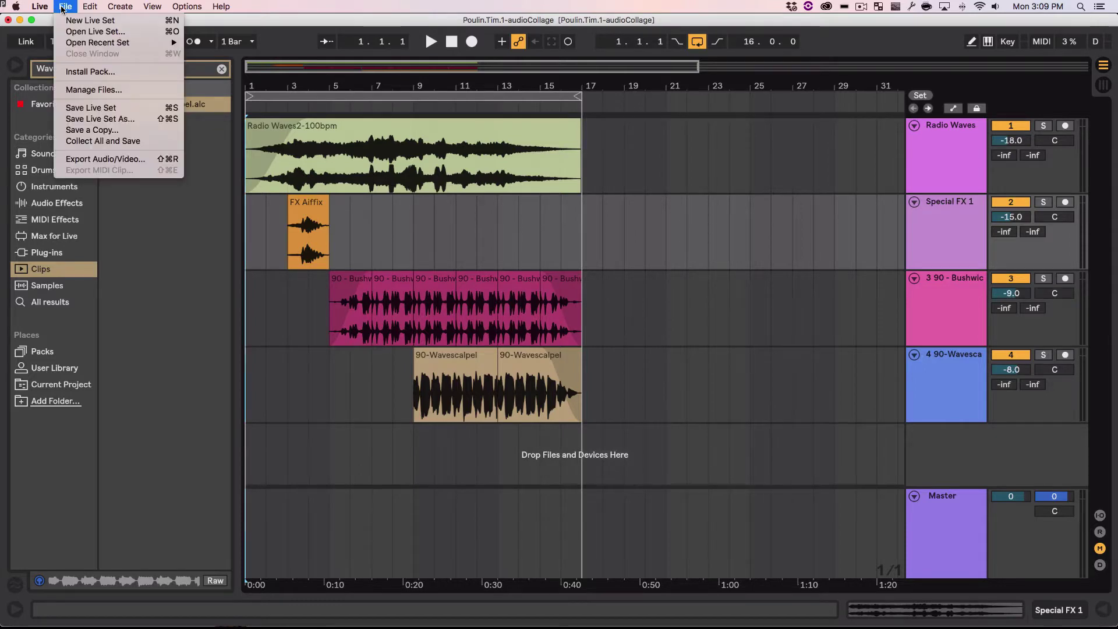
pyautogui.click(90, 106)
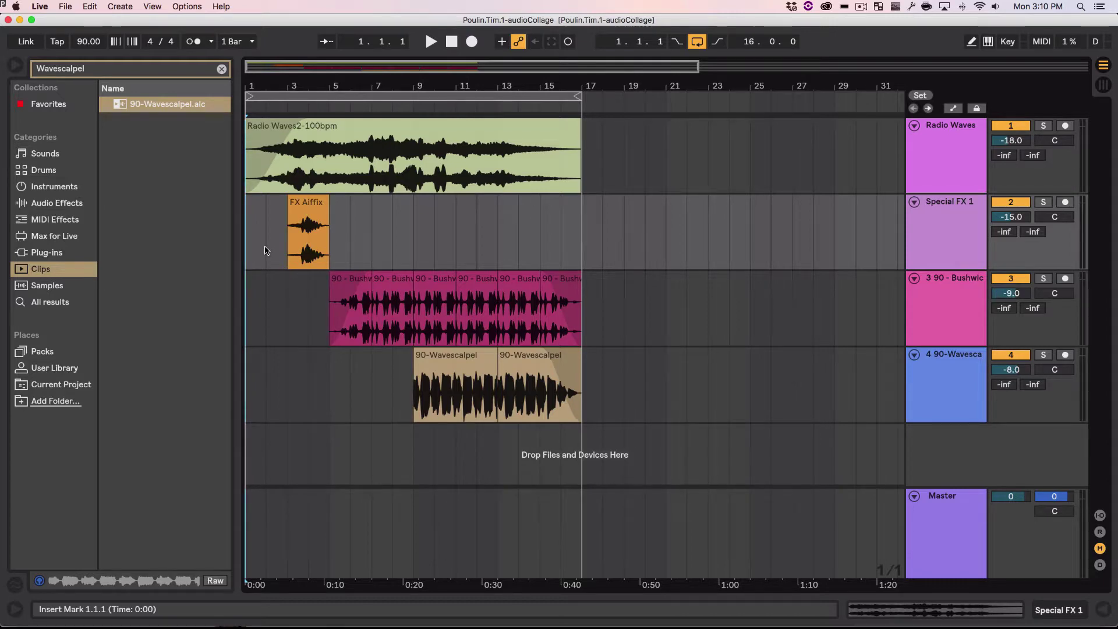
pyautogui.hotkey('ctrl', 'Left')
pyautogui.hotkey('ctrl', 'Right')
pyautogui.hotkey('ctrl', 'Right')
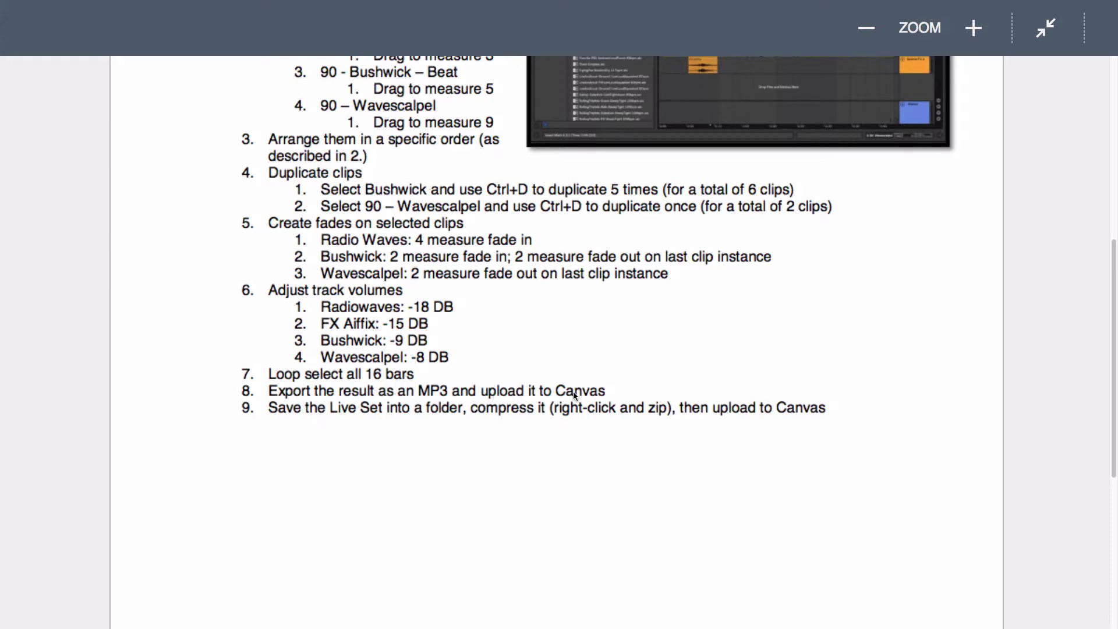
pyautogui.hotkey('ctrl', 'Left')
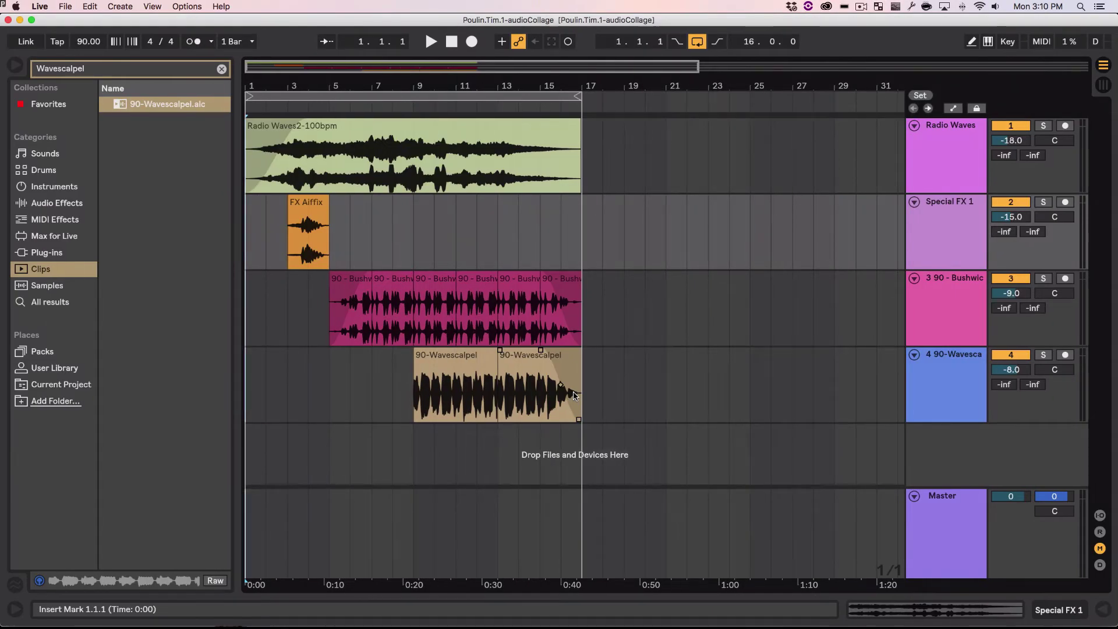
pyautogui.click(65, 7)
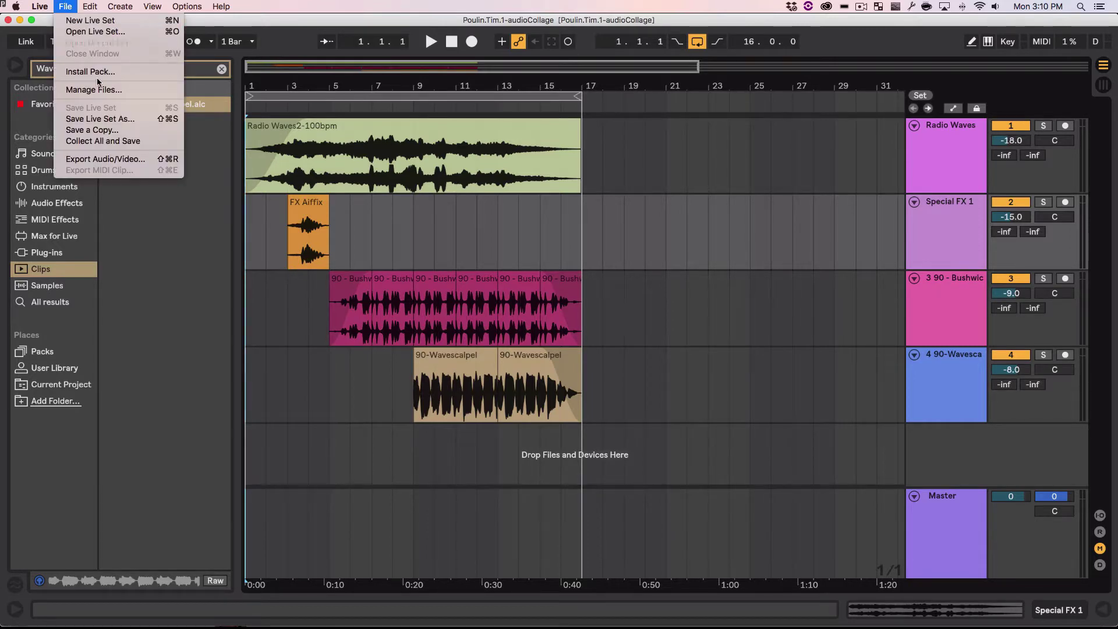
# Step: Open Export Audio/Video with PCM encoding off and MP3 encoding on
pyautogui.click(140, 159)
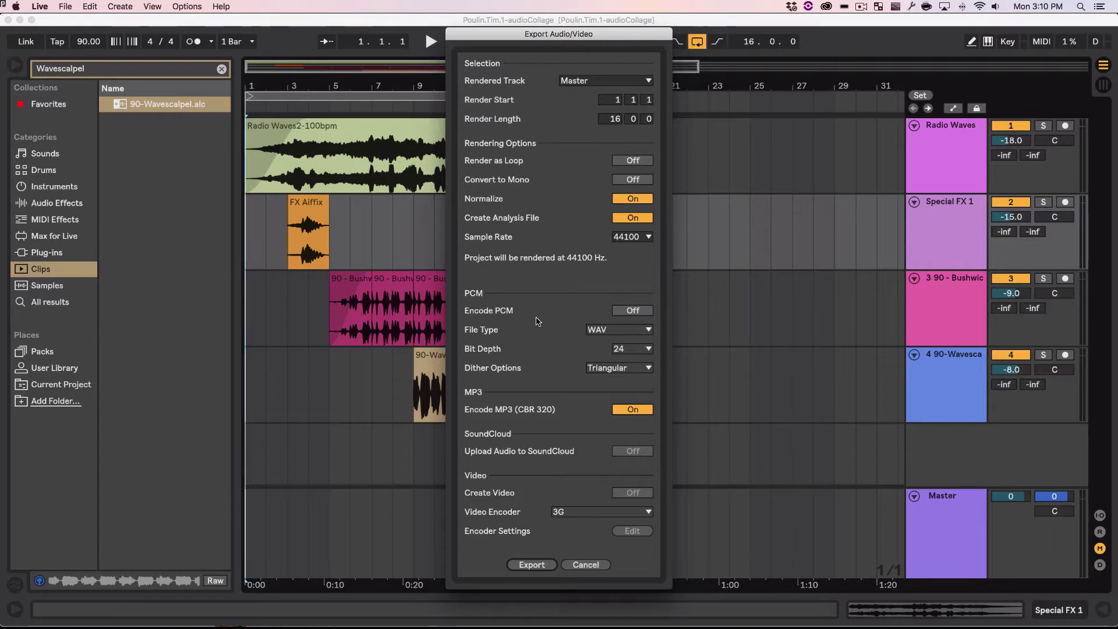
pyautogui.click(636, 310)
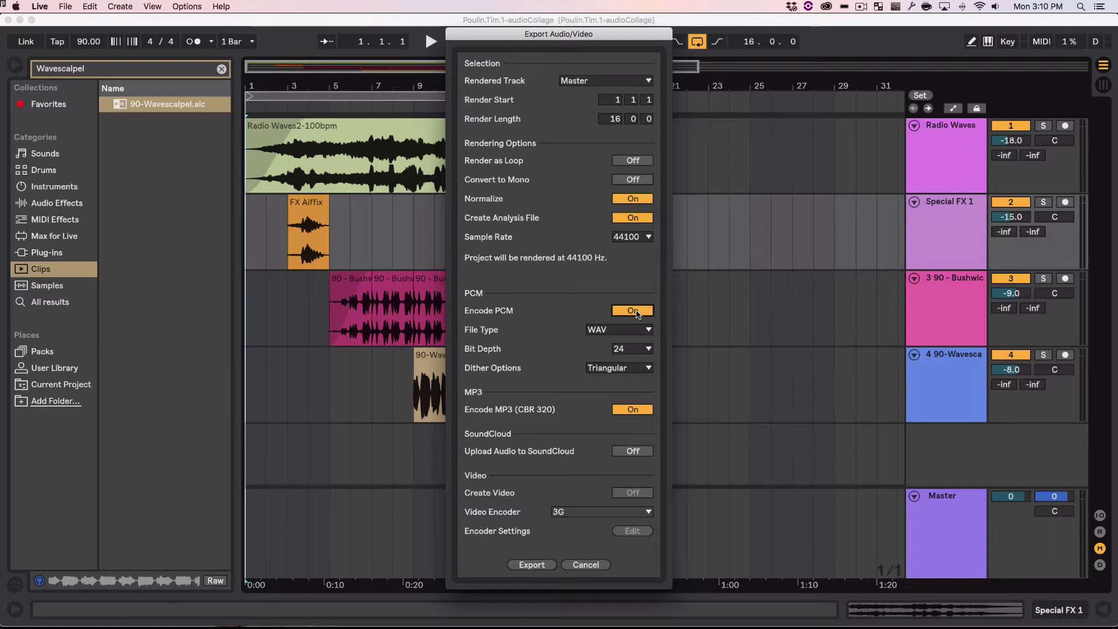
pyautogui.click(636, 310)
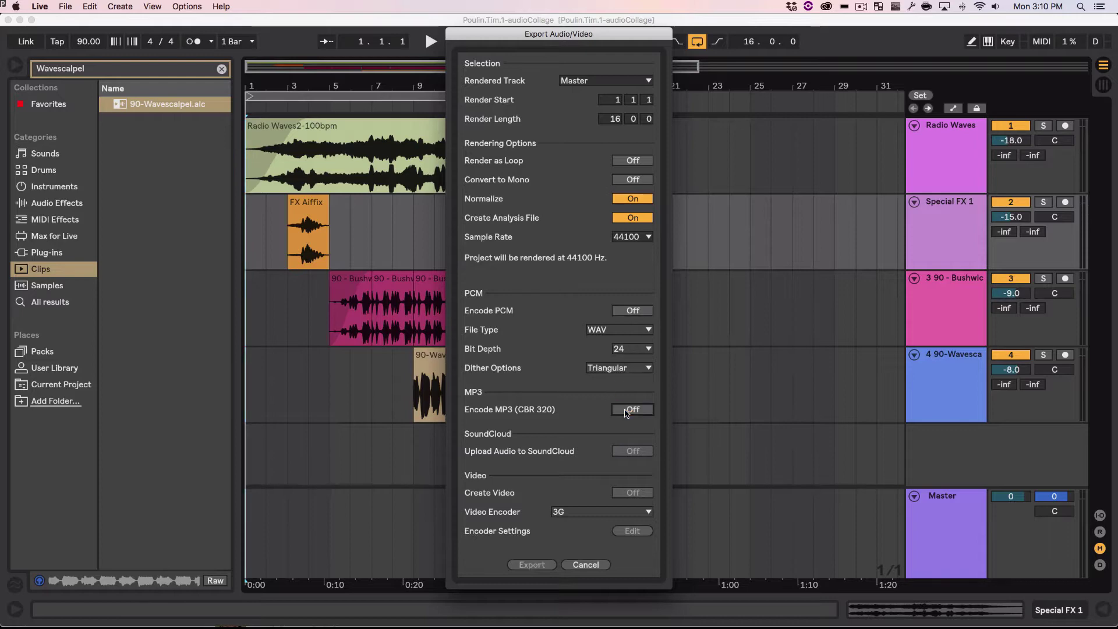
pyautogui.click(626, 411)
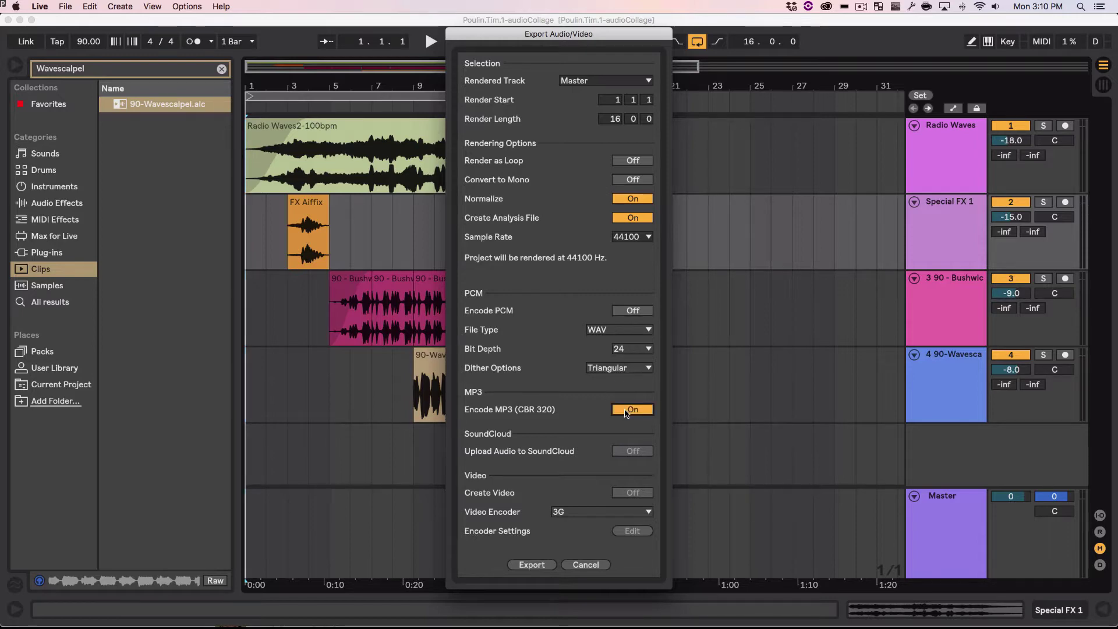
# Step: Export the collage as an MP3 to the Desktop, keeping the default file name
pyautogui.click(532, 565)
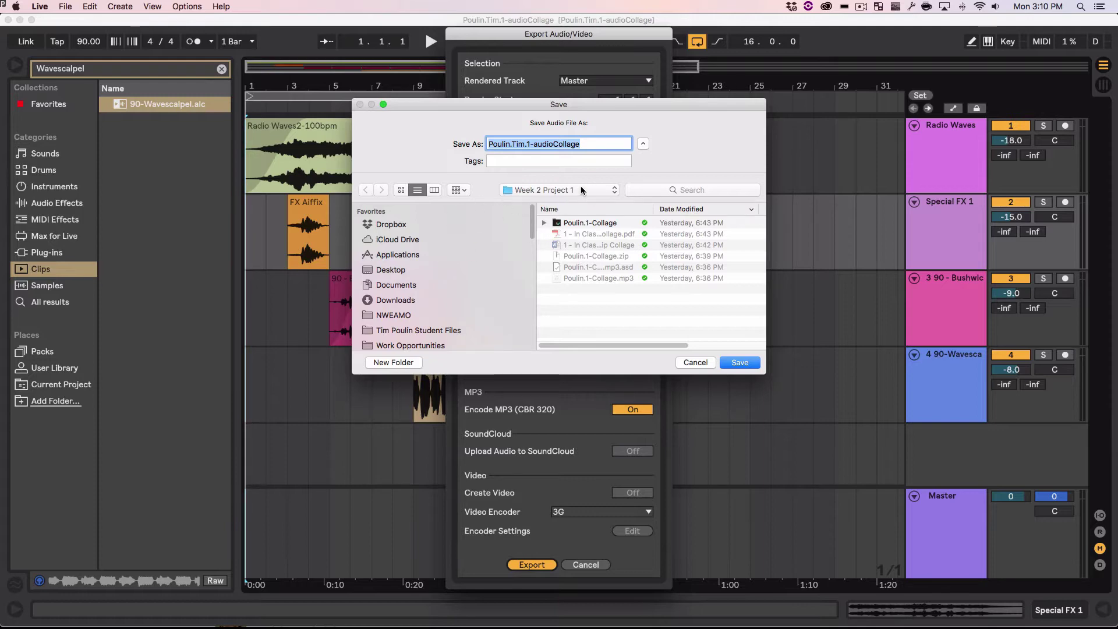
pyautogui.click(425, 271)
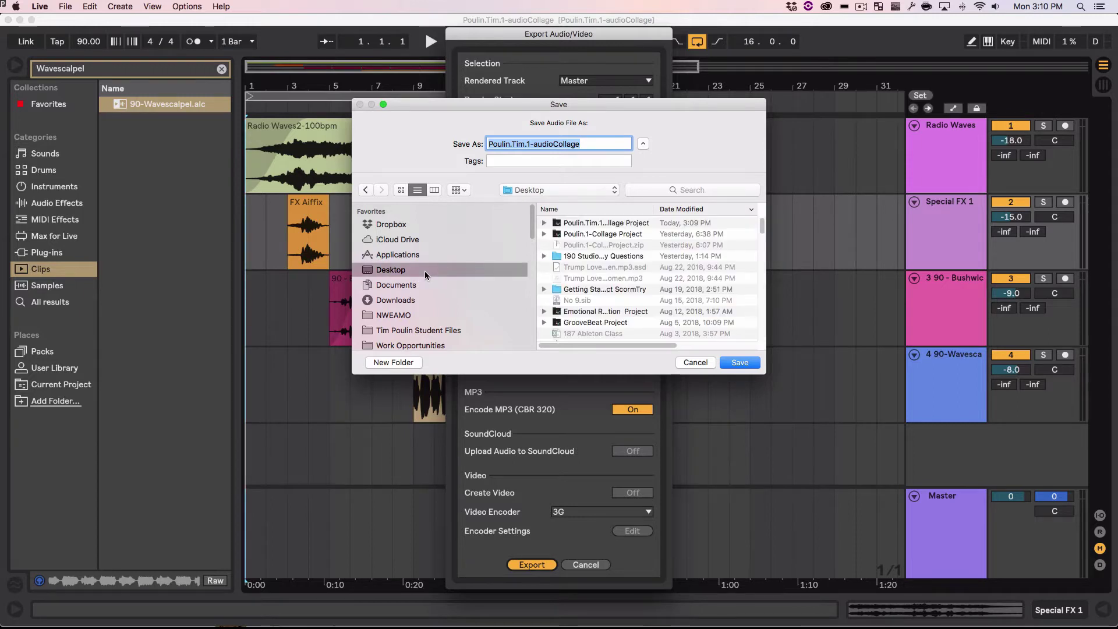
pyautogui.click(736, 363)
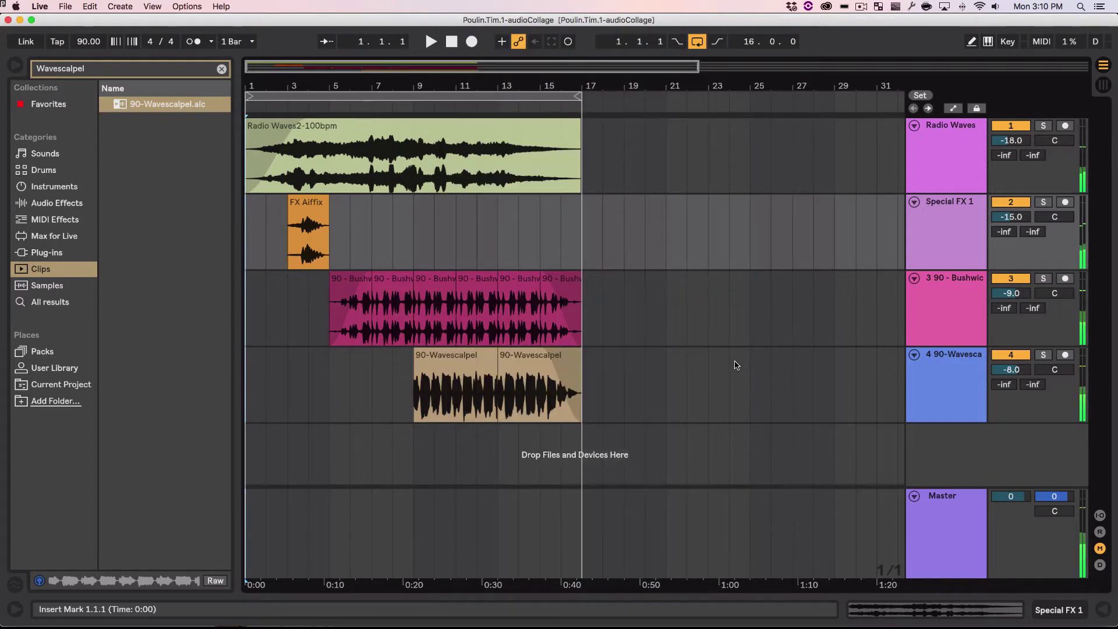
# Step: Open the Desktop folder in Finder, Quick Look the collage MP3, and shrink the window
pyautogui.press('super+Tab')
pyautogui.press('super+Tab')
pyautogui.press('super+Tab')
pyautogui.press('super+Tab')
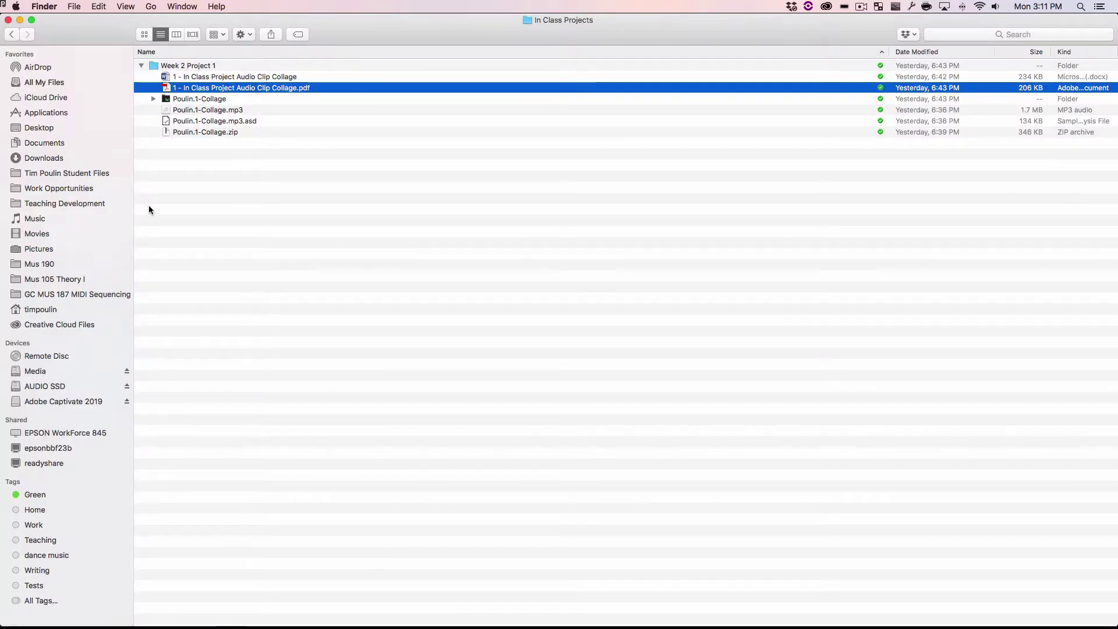
pyautogui.press('super+n')
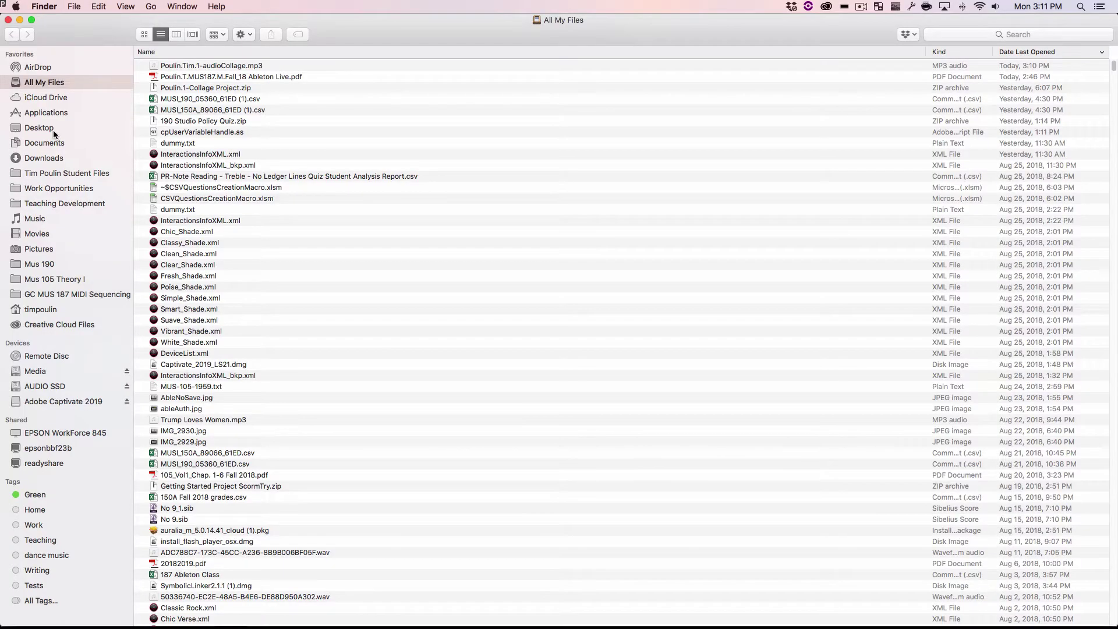
pyautogui.click(54, 130)
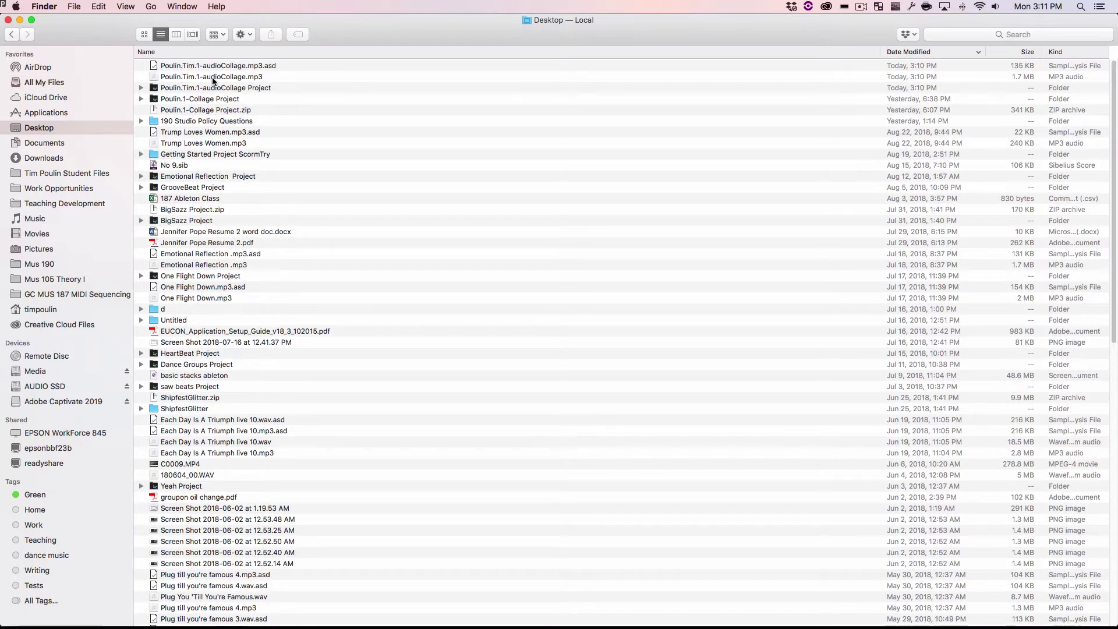
pyautogui.click(591, 76)
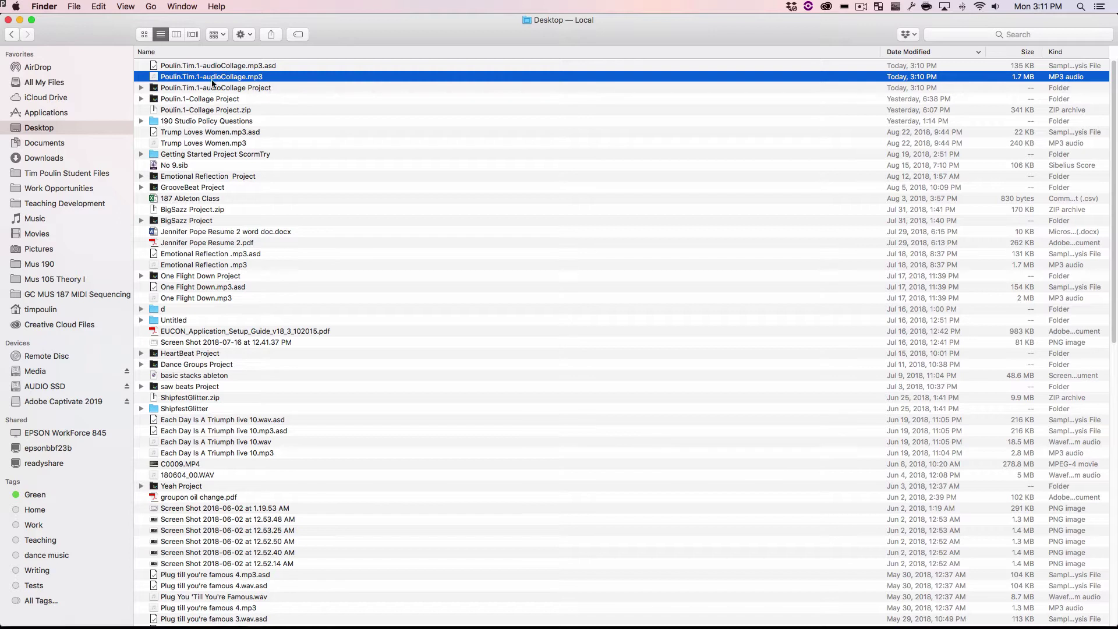
pyautogui.press('space')
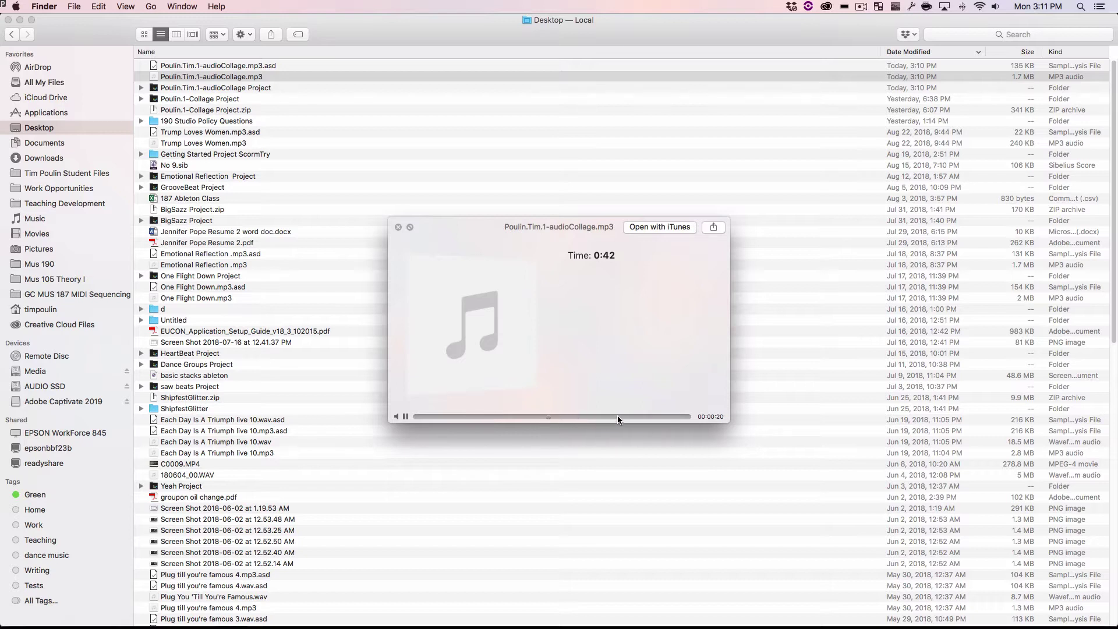
pyautogui.press('space')
pyautogui.moveTo(1113, 622); pyautogui.dragTo(821, 138)
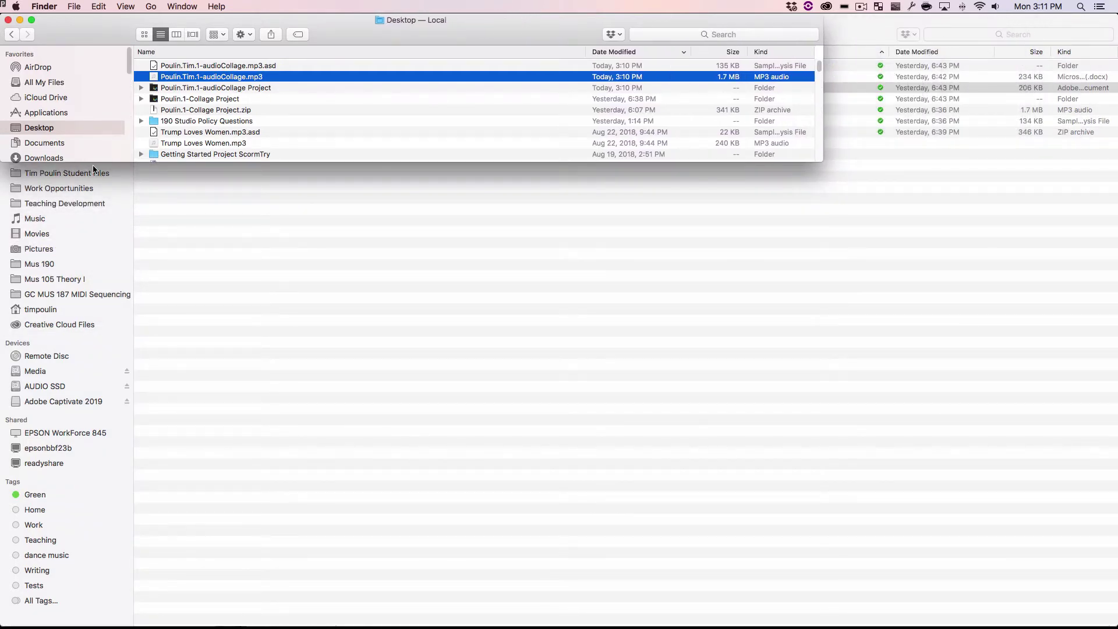
# Step: Enlarge the Finder window, quit Ableton Live, and return to the assignment instructions
pyautogui.moveTo(99, 161); pyautogui.dragTo(120, 246)
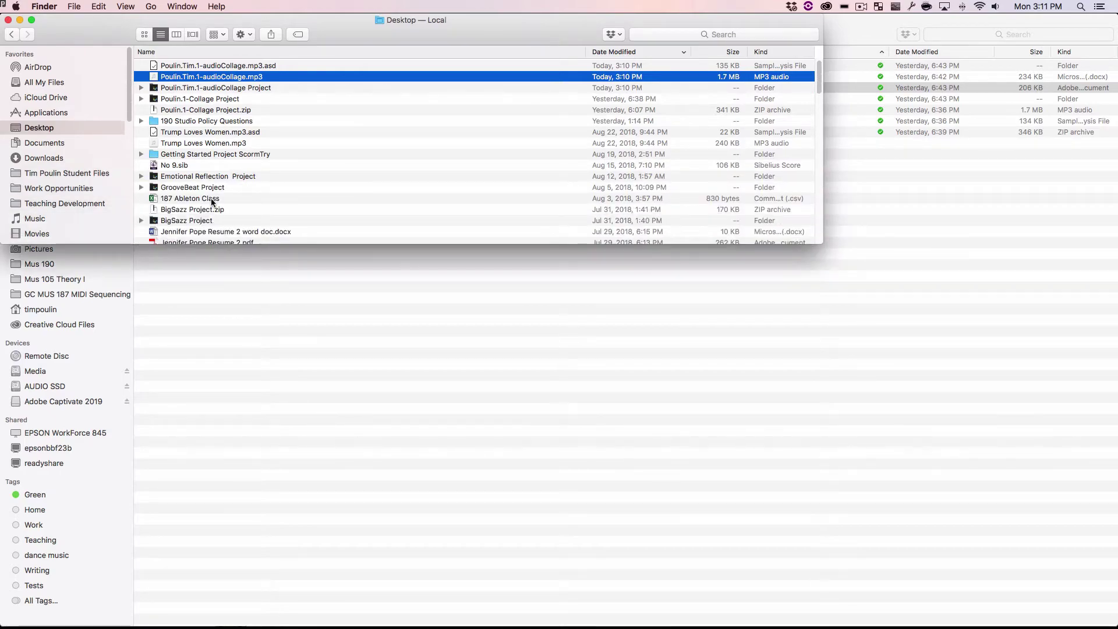
pyautogui.press('super+Tab')
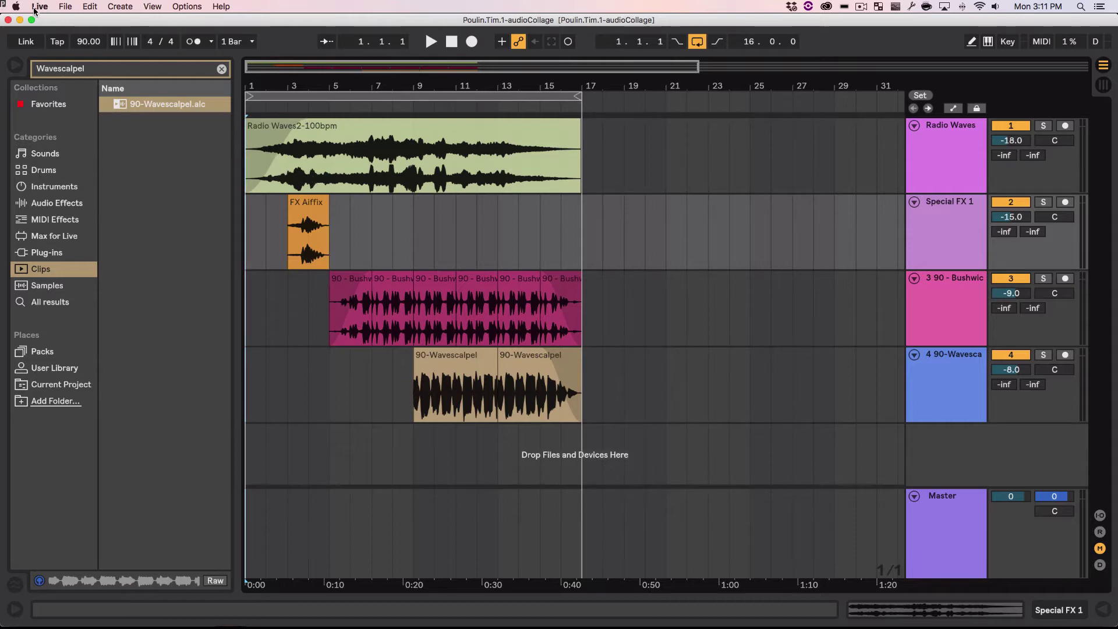
pyautogui.click(36, 8)
pyautogui.moveTo(66, 7)
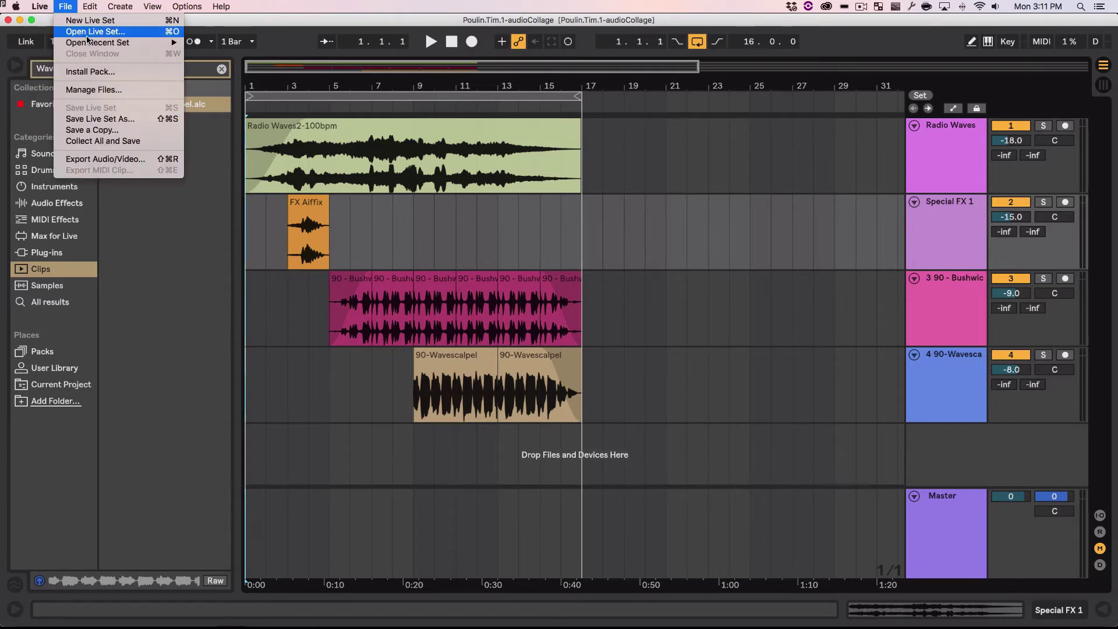
pyautogui.click(83, 111)
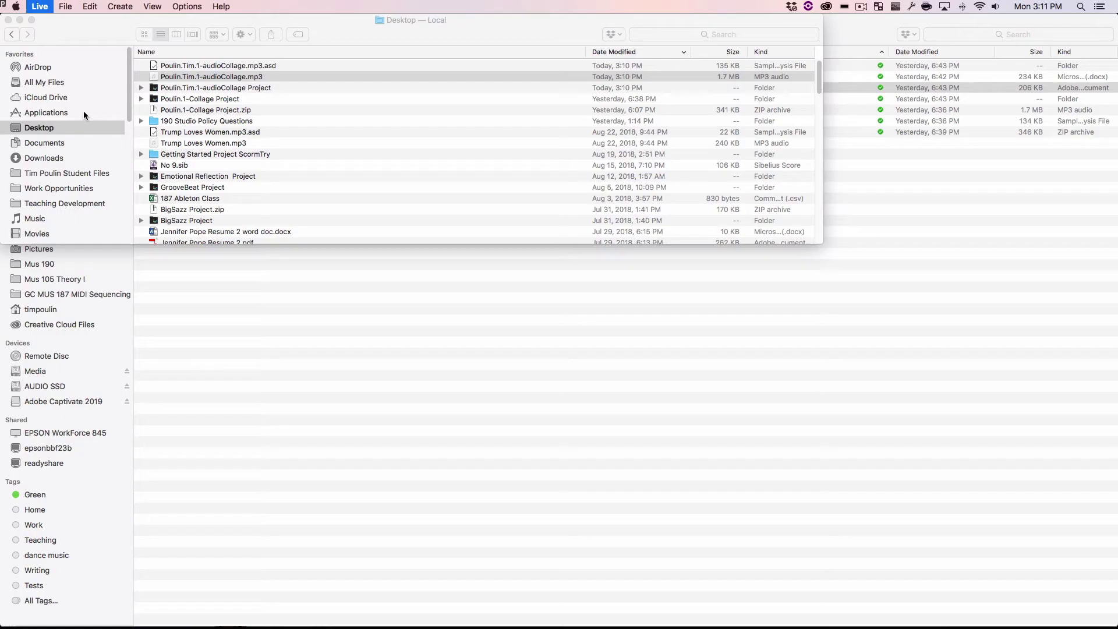
pyautogui.press('super+Tab')
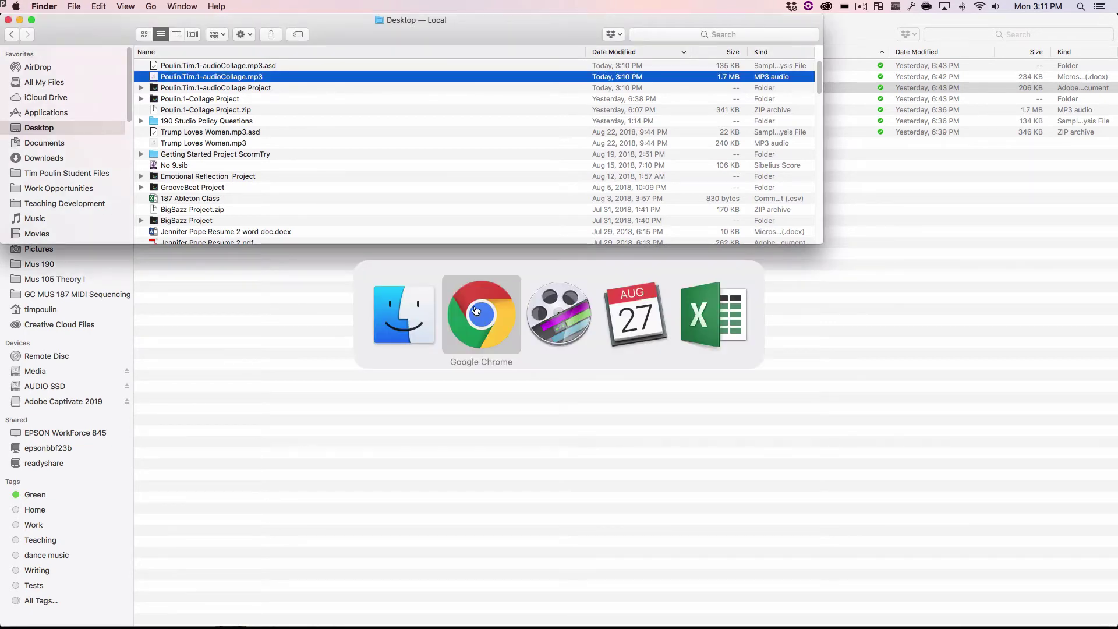
pyautogui.hotkey('ctrl', 'Right')
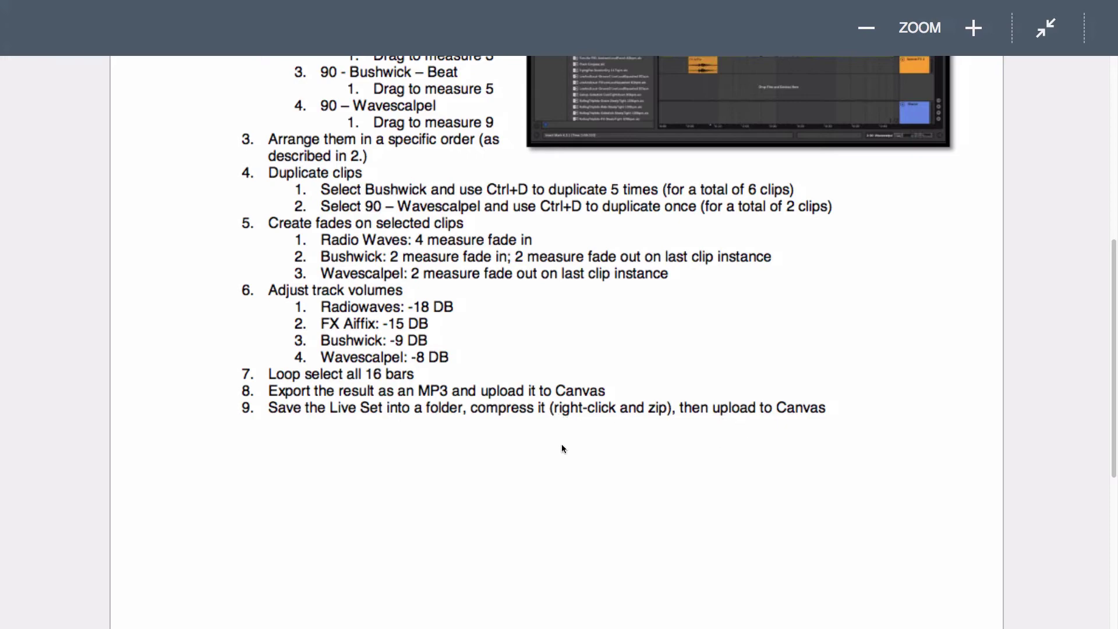
# Step: Compress the audioCollage Project folder into a ZIP and also select the exported MP3
pyautogui.hotkey('ctrl', 'Left')
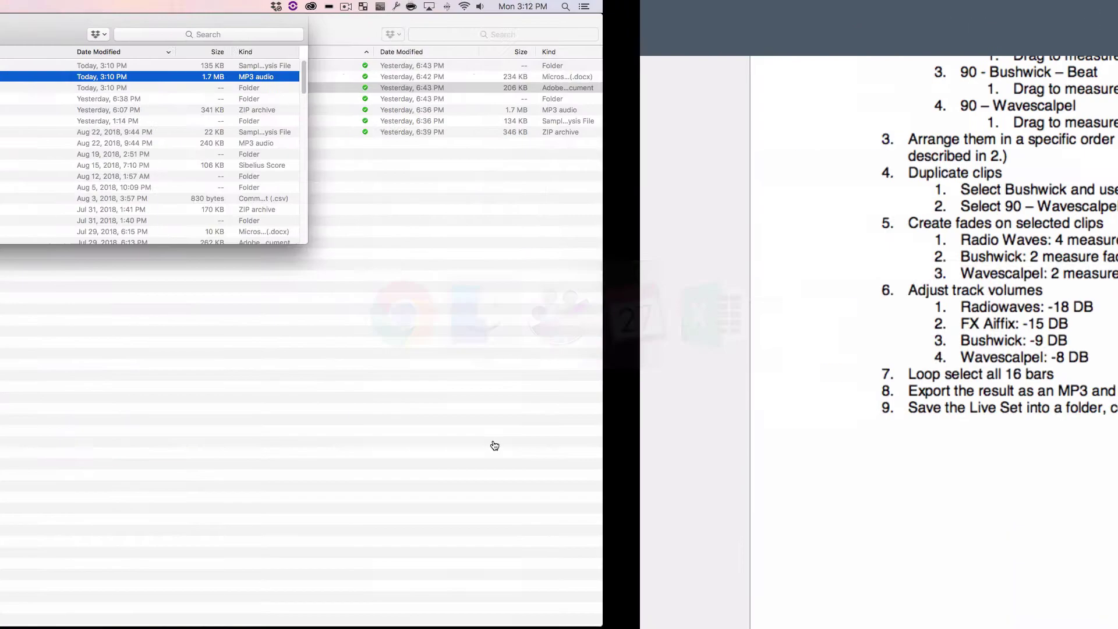
pyautogui.click(180, 88)
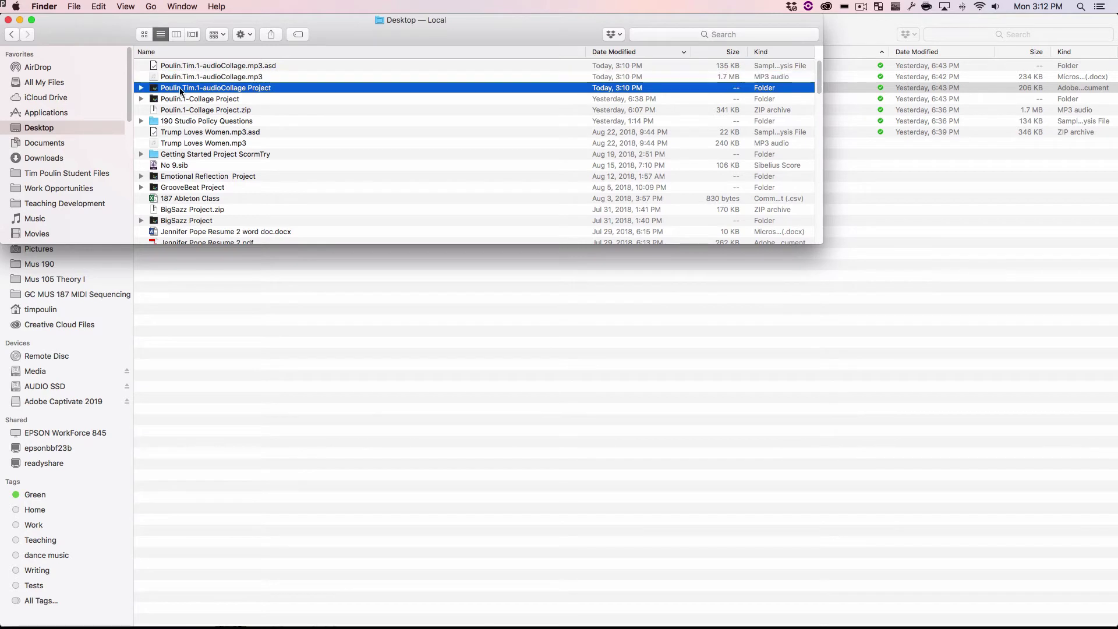
pyautogui.rightClick(181, 88)
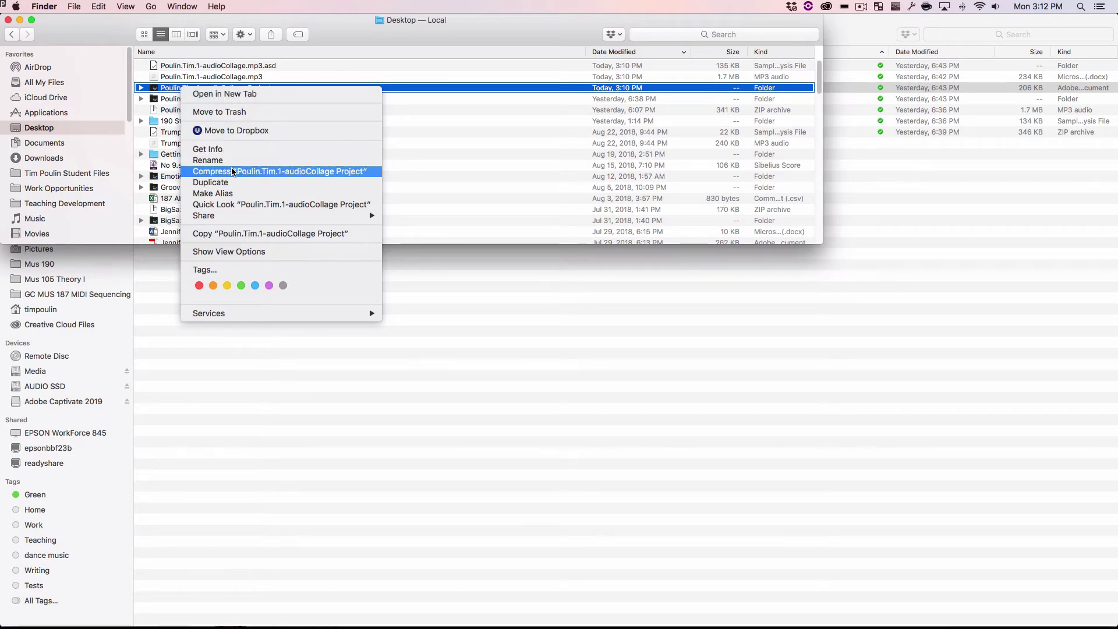
pyautogui.moveTo(236, 220)
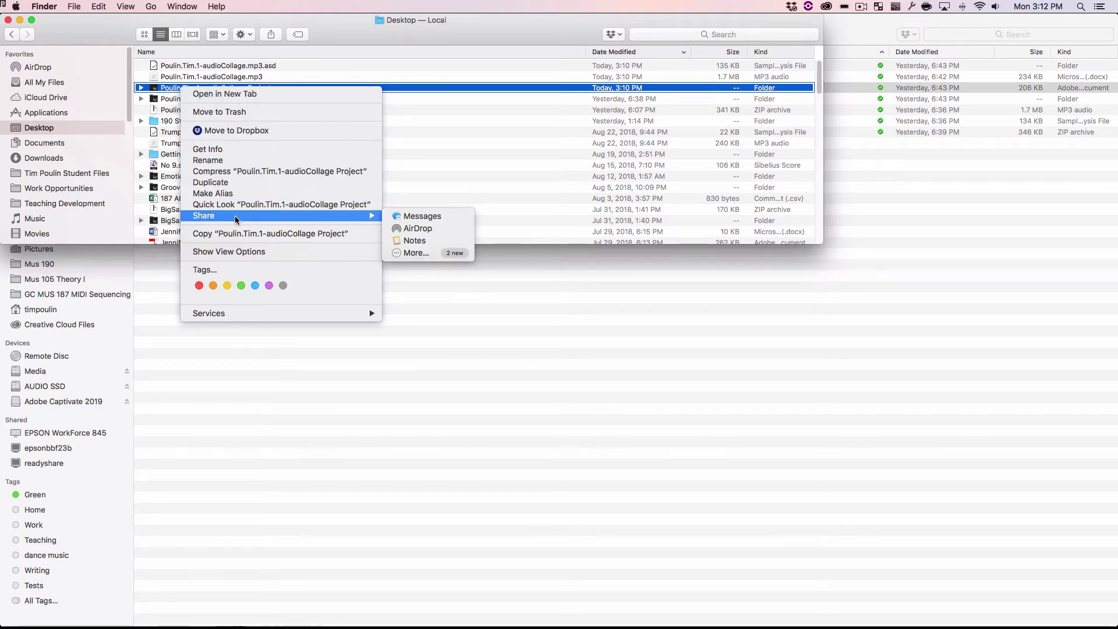
pyautogui.click(257, 172)
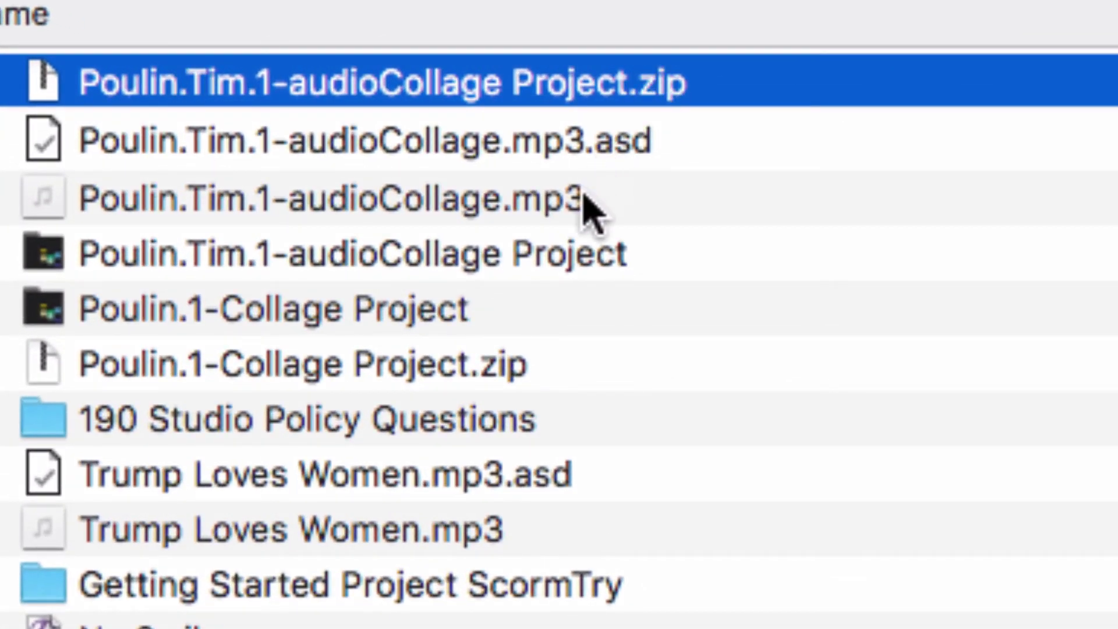
pyautogui.keyDown('super'); pyautogui.click(527, 201); pyautogui.keyUp('super')
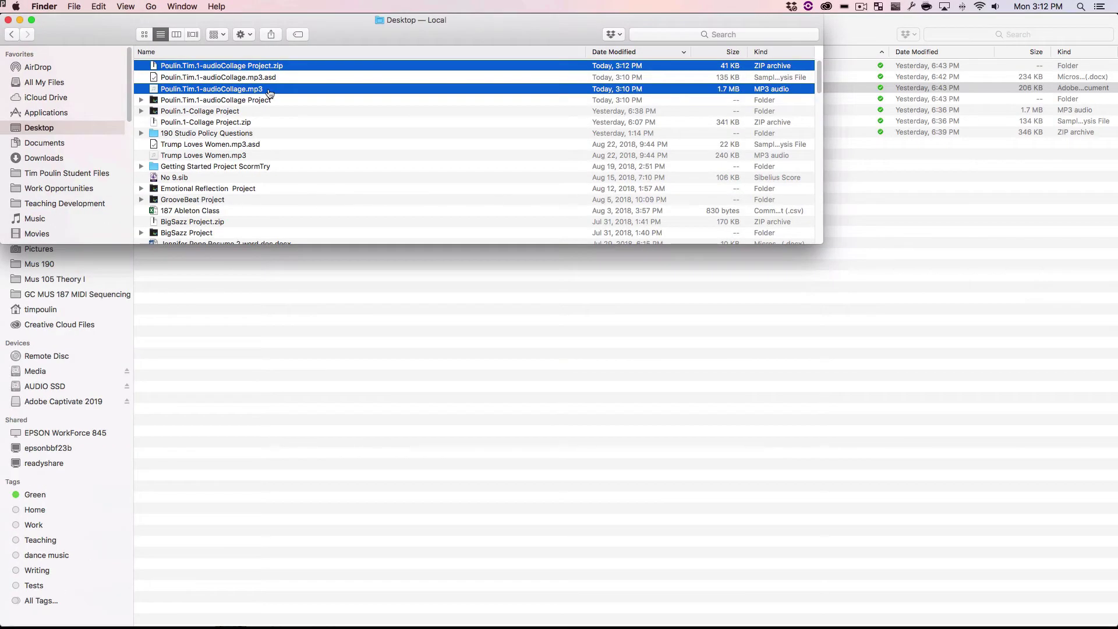
# Step: Exit the full-screen instructions in Chrome and zoom the Canvas page out two steps
pyautogui.press('super+Tab')
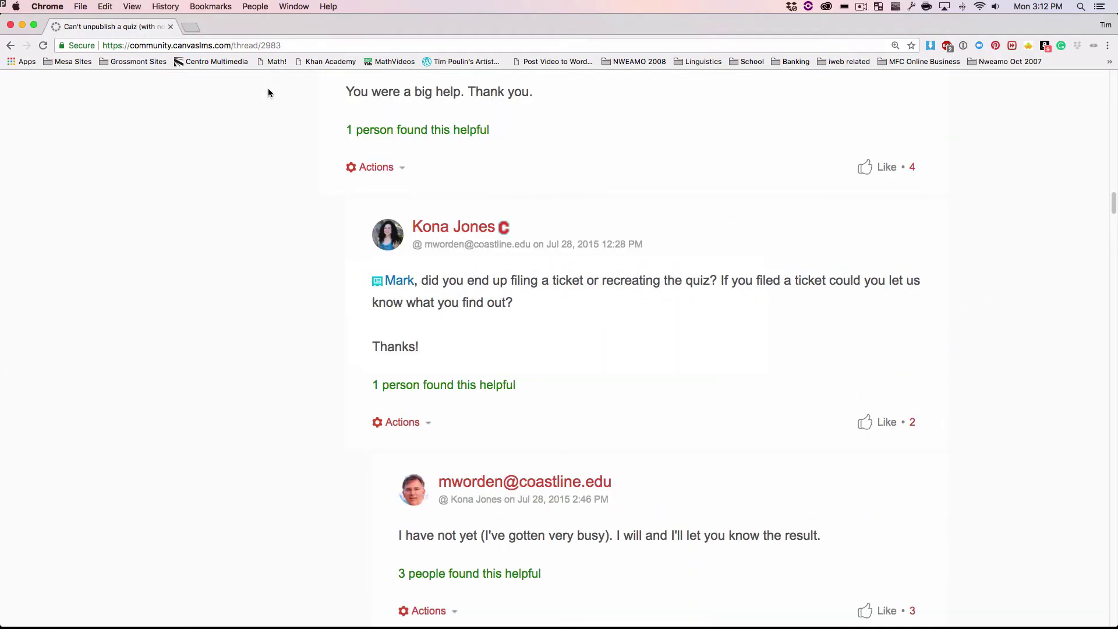
pyautogui.hotkey('ctrl', 'Down')
pyautogui.hotkey('ctrl', 'Right')
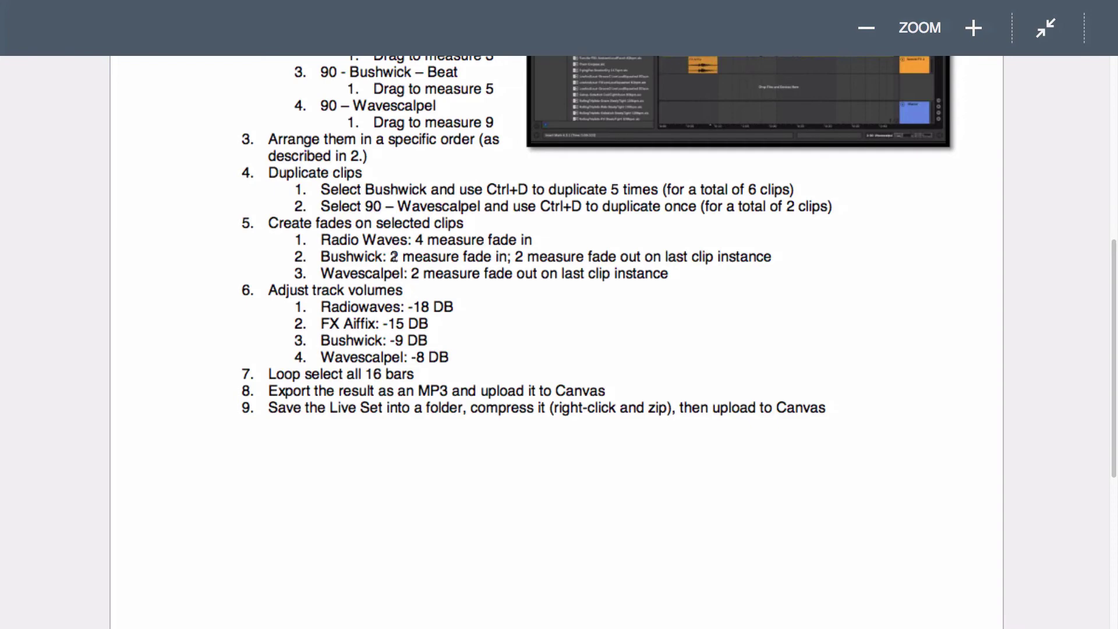
pyautogui.scroll(5, 438, 312)
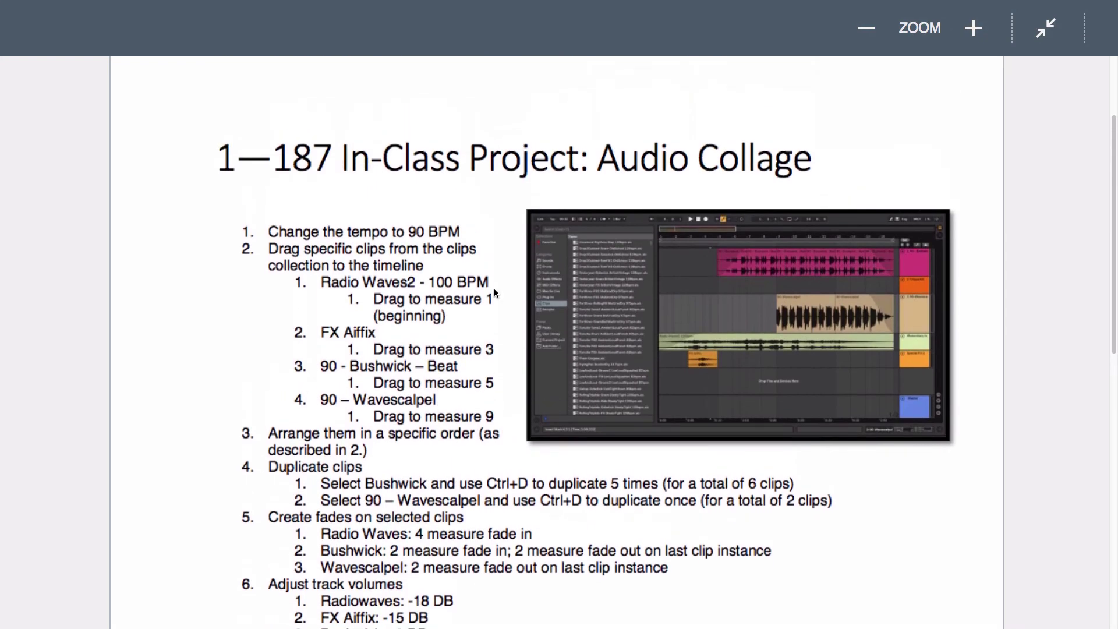
pyautogui.click(1047, 30)
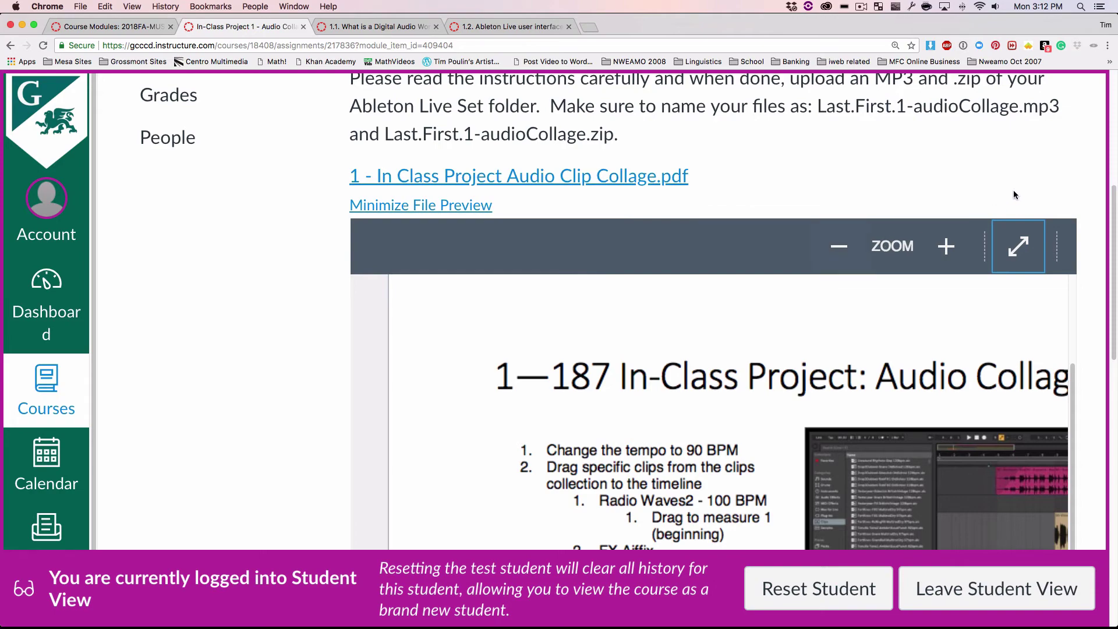
pyautogui.press('super+minus')
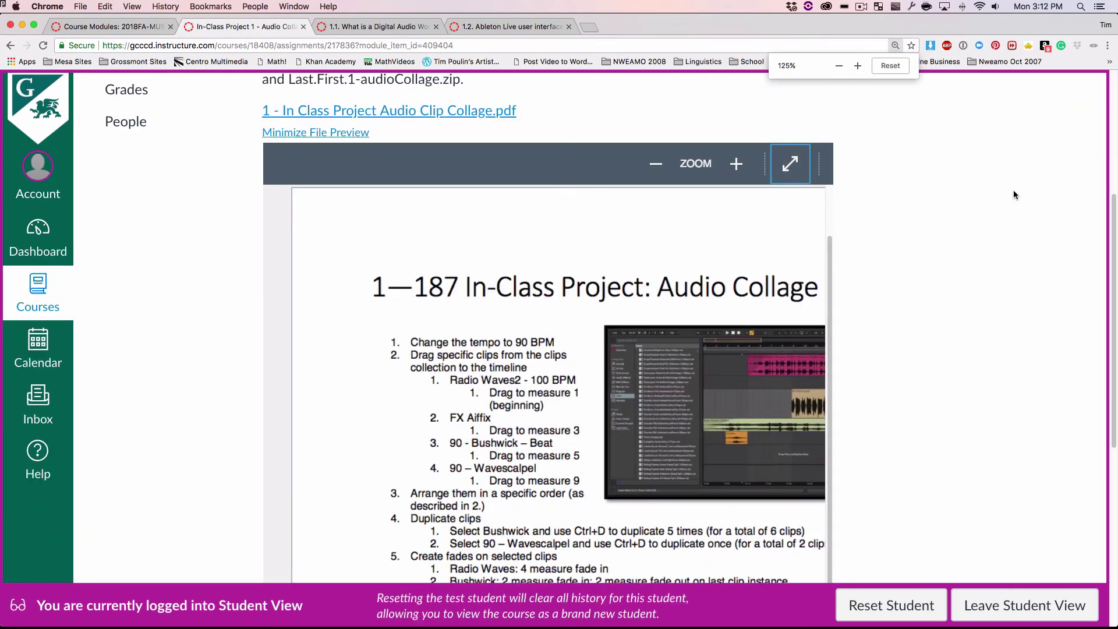
pyautogui.press('super+minus')
# Step: Start the assignment submission and bring the File Upload form into view
pyautogui.scroll(-10, 997, 204)
pyautogui.scroll(10, 986, 216)
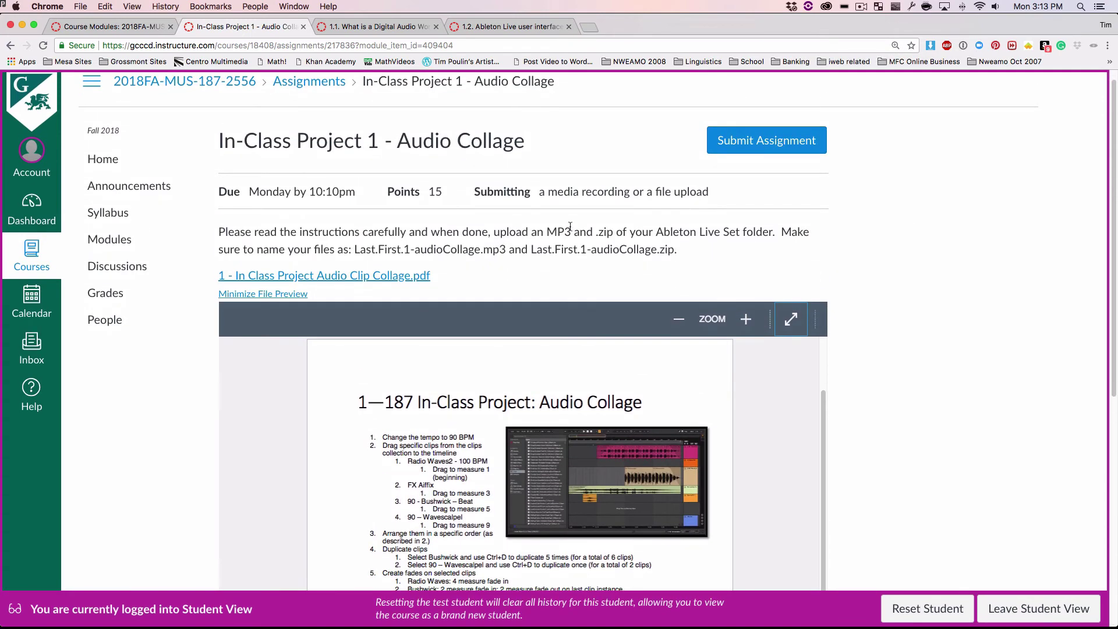
pyautogui.click(749, 142)
pyautogui.scroll(7, 886, 355)
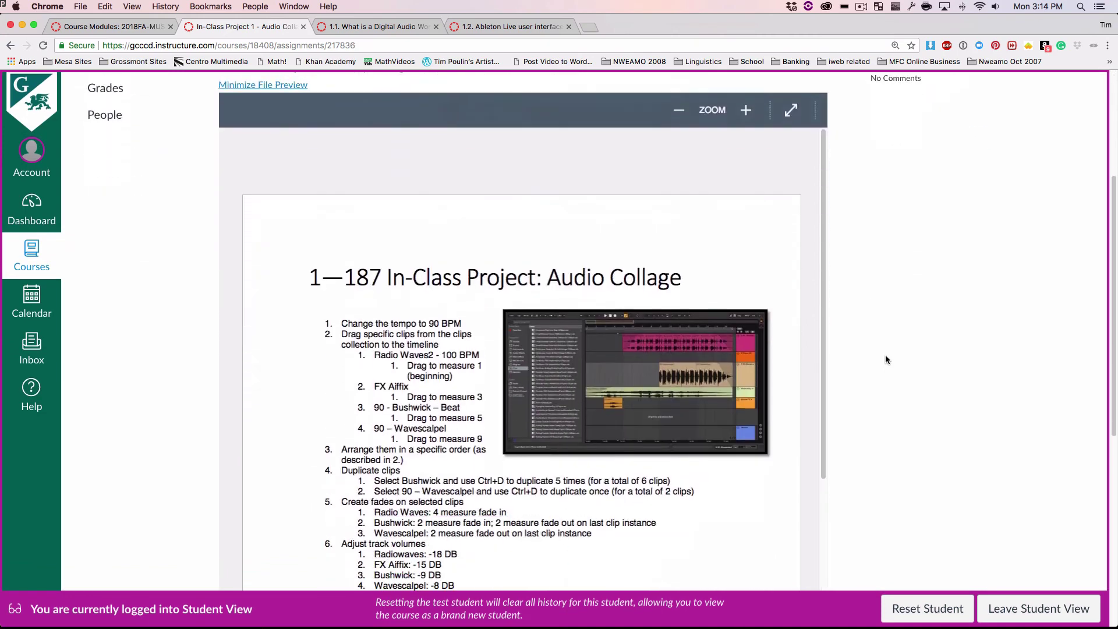
pyautogui.scroll(-2, 885, 355)
pyautogui.scroll(-4, 886, 359)
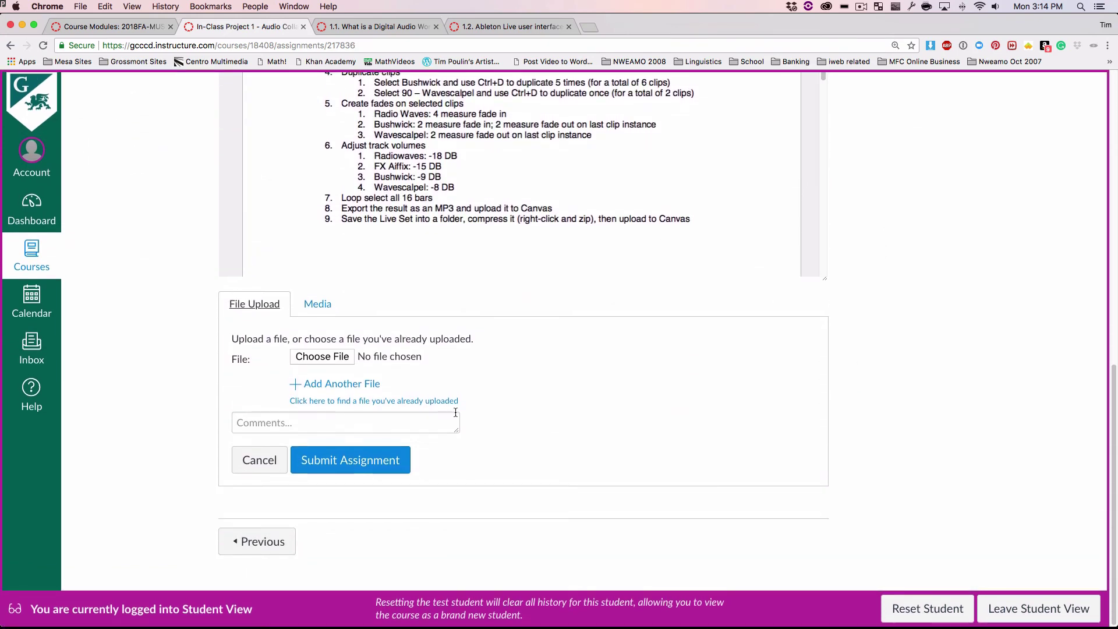
# Step: Attach the audioCollage Project .zip file to the Canvas submission form
pyautogui.click(336, 356)
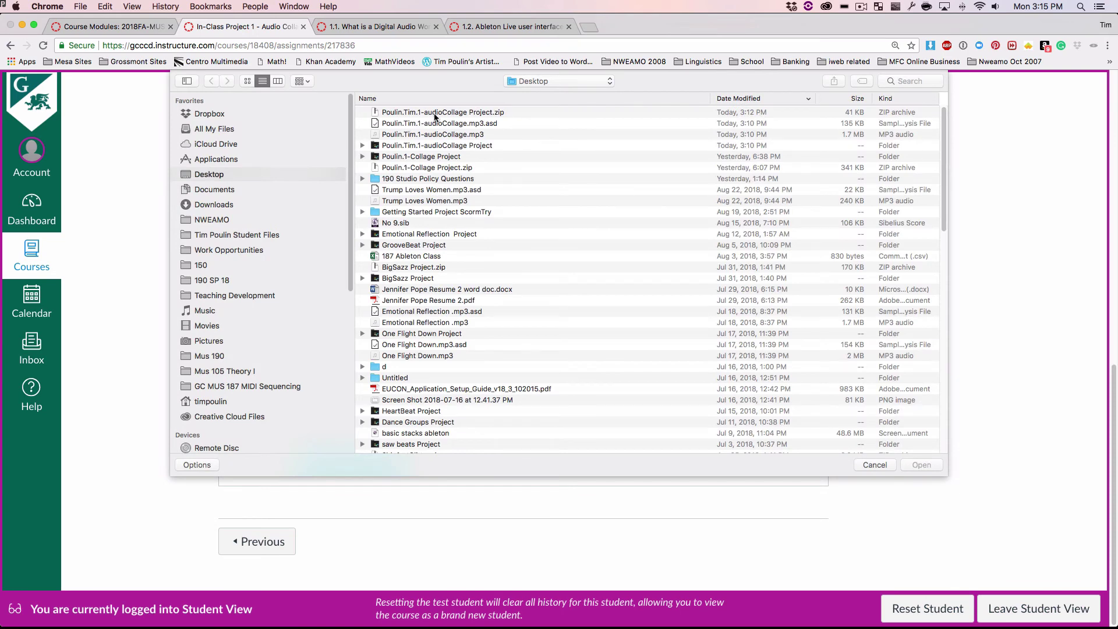
pyautogui.click(436, 113)
pyautogui.click(918, 466)
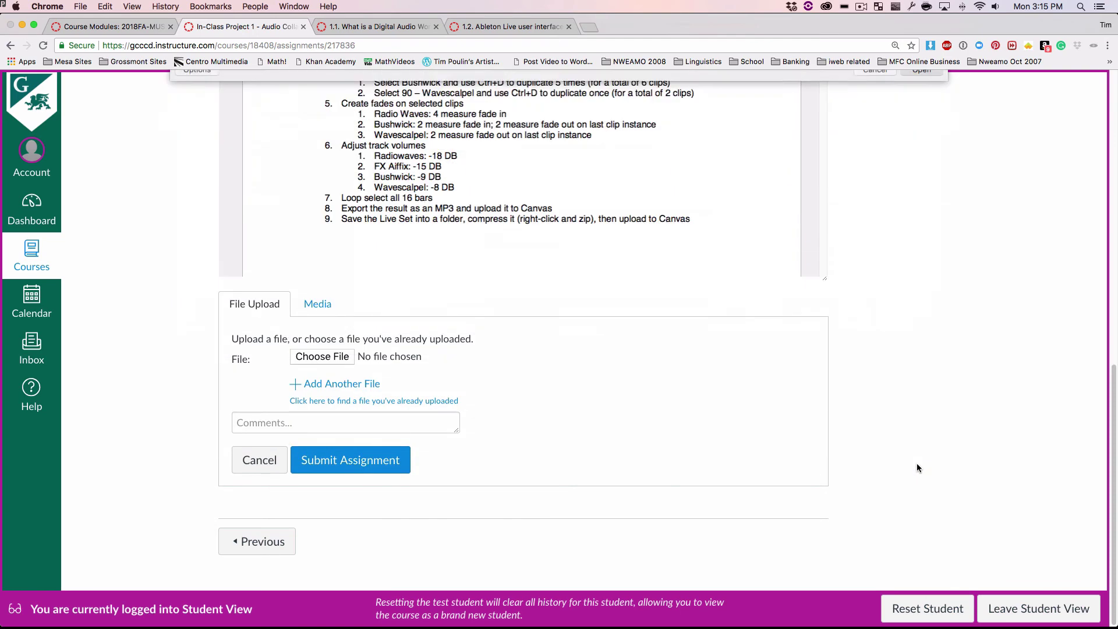
# Step: Add a second file slot, attach the audioCollage .mp3, and submit the assignment
pyautogui.click(337, 384)
pyautogui.click(321, 387)
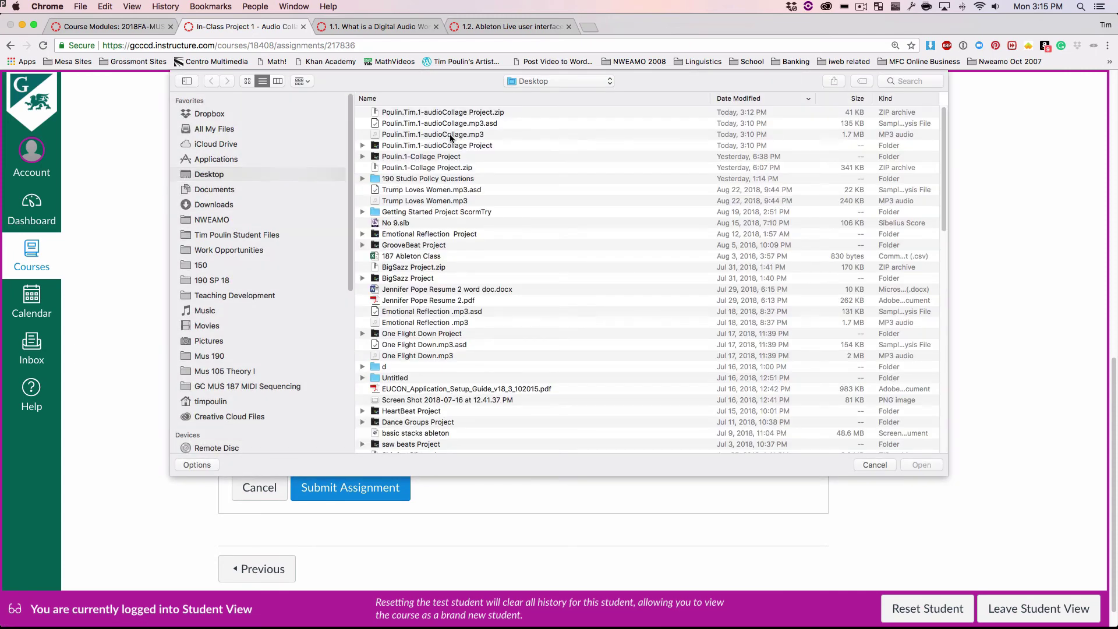
pyautogui.click(451, 135)
pyautogui.click(922, 465)
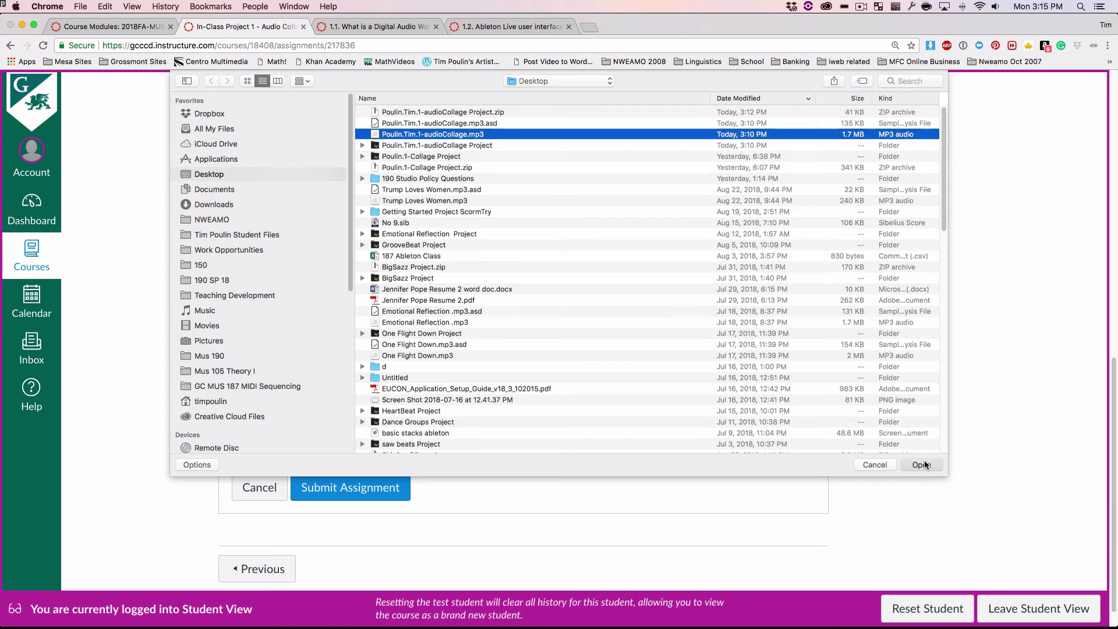
pyautogui.click(360, 493)
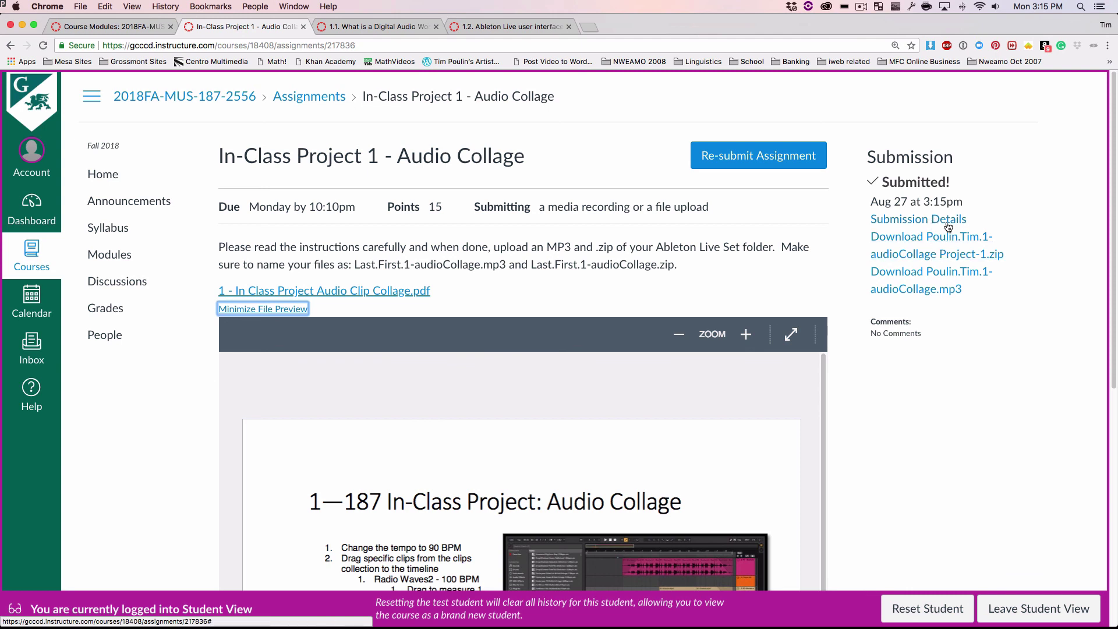
# Step: Open Submission Details to confirm the 39.6 KB project zip and 1.63 MB mp3 were uploaded
pyautogui.click(947, 224)
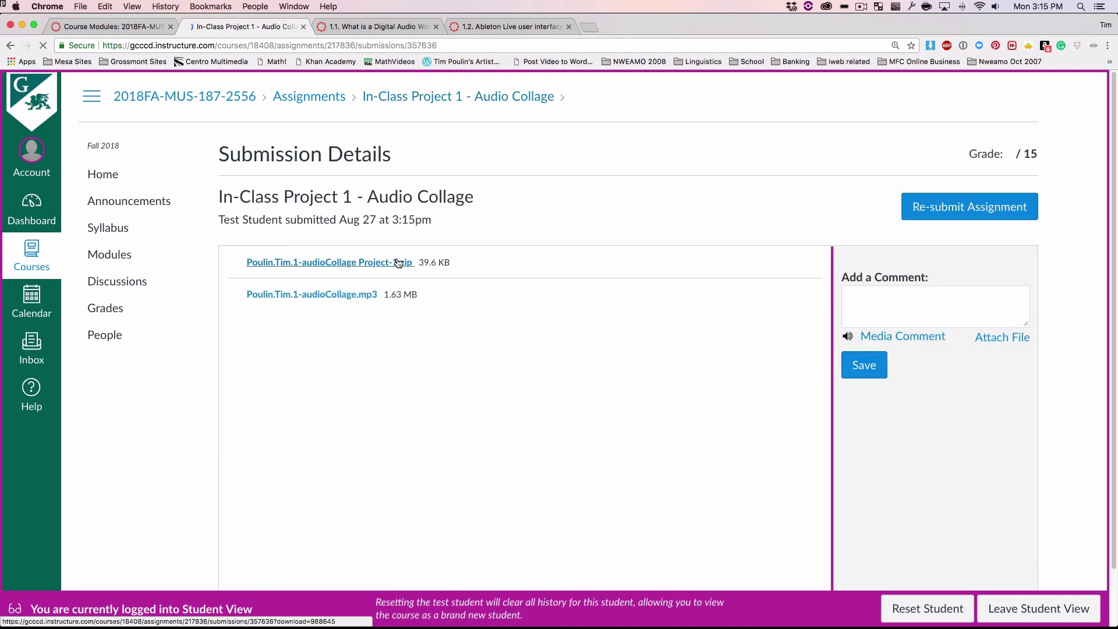